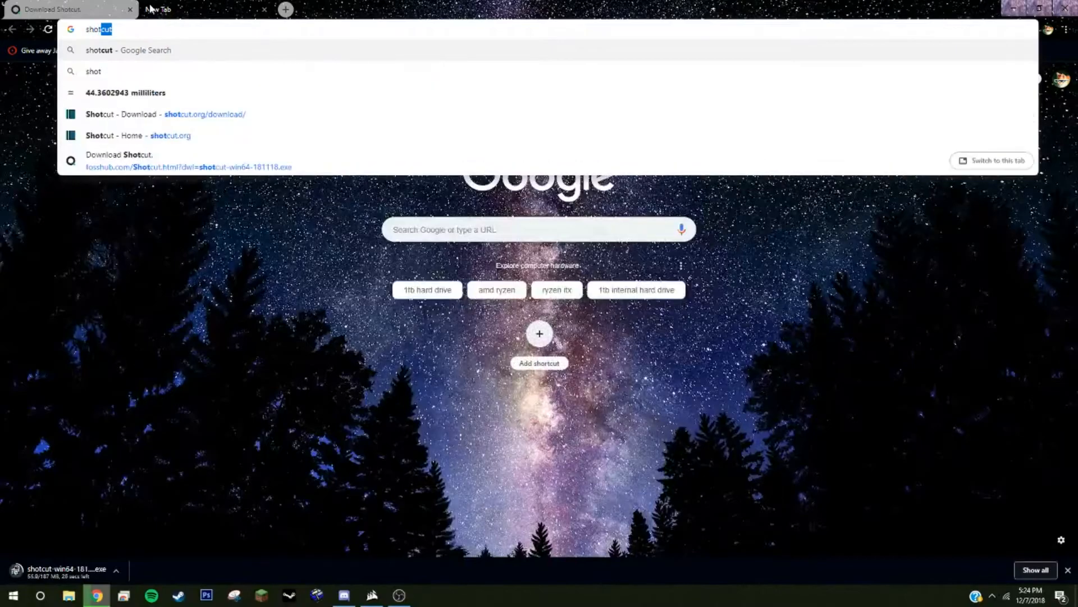
# Search Google for shotcut, highlight the shotcut.org address in the results, and run the downloaded Shotcut installer.
pyautogui.press('Return')
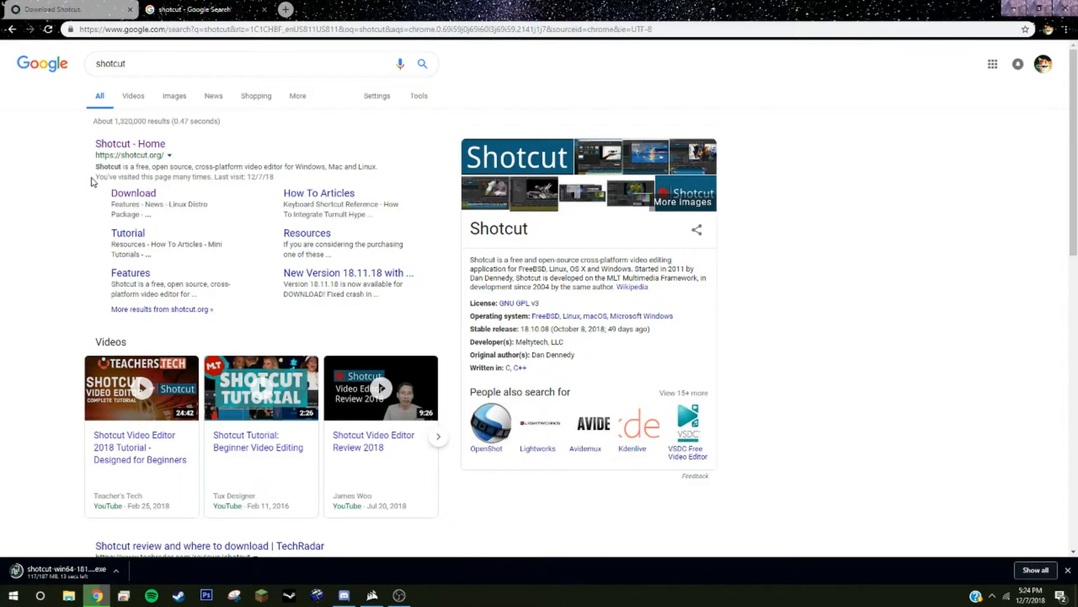
pyautogui.moveTo(95, 158); pyautogui.dragTo(164, 157)
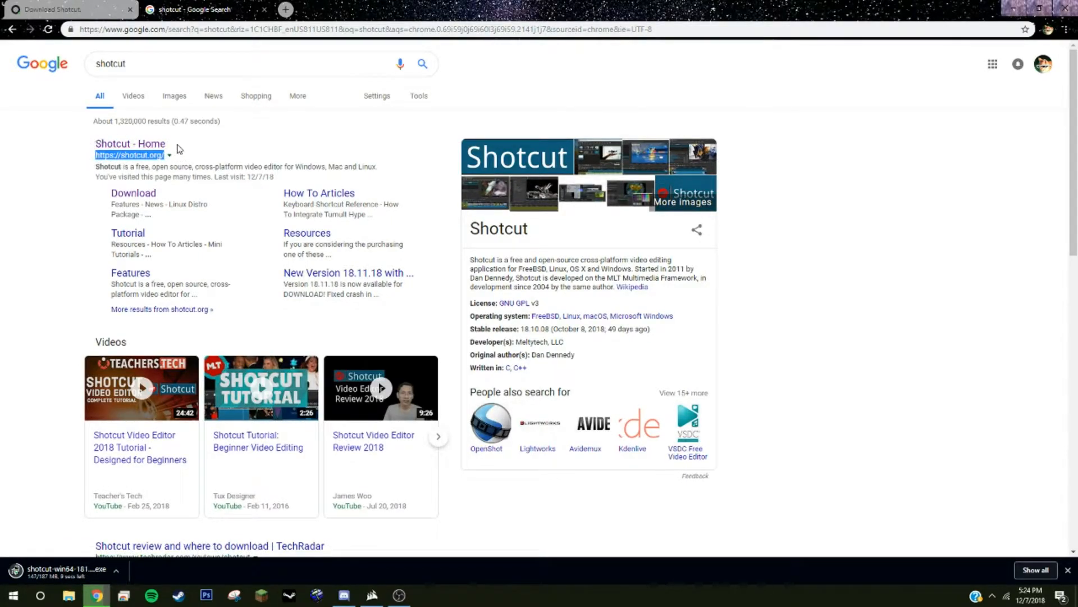
pyautogui.click(67, 574)
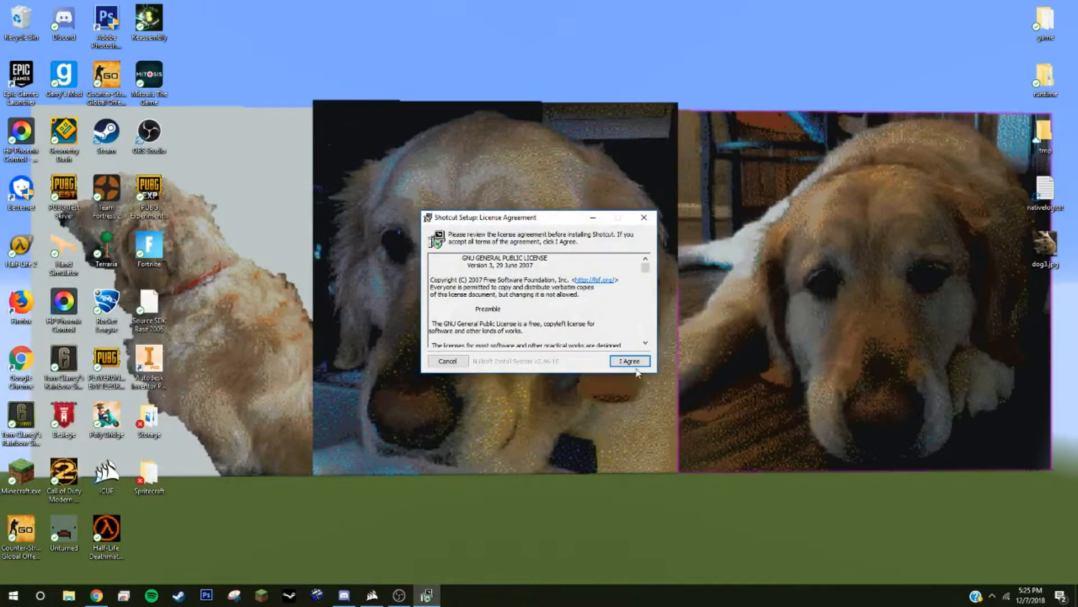
# Accept the license agreement, install Shotcut with the default options and folder, and close the finished setup.
pyautogui.click(636, 365)
pyautogui.click(637, 364)
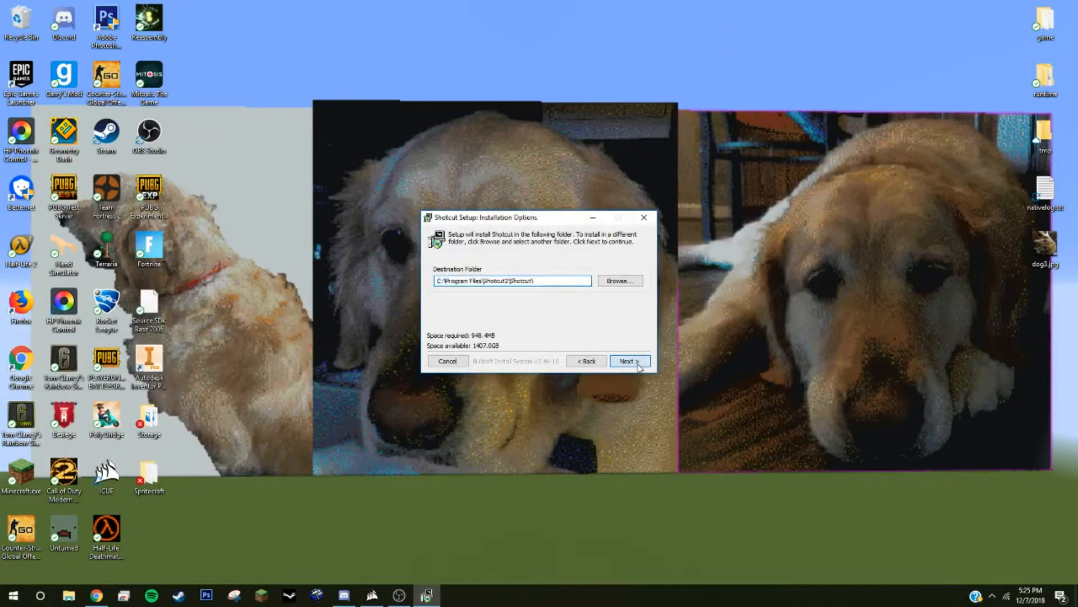
pyautogui.click(637, 364)
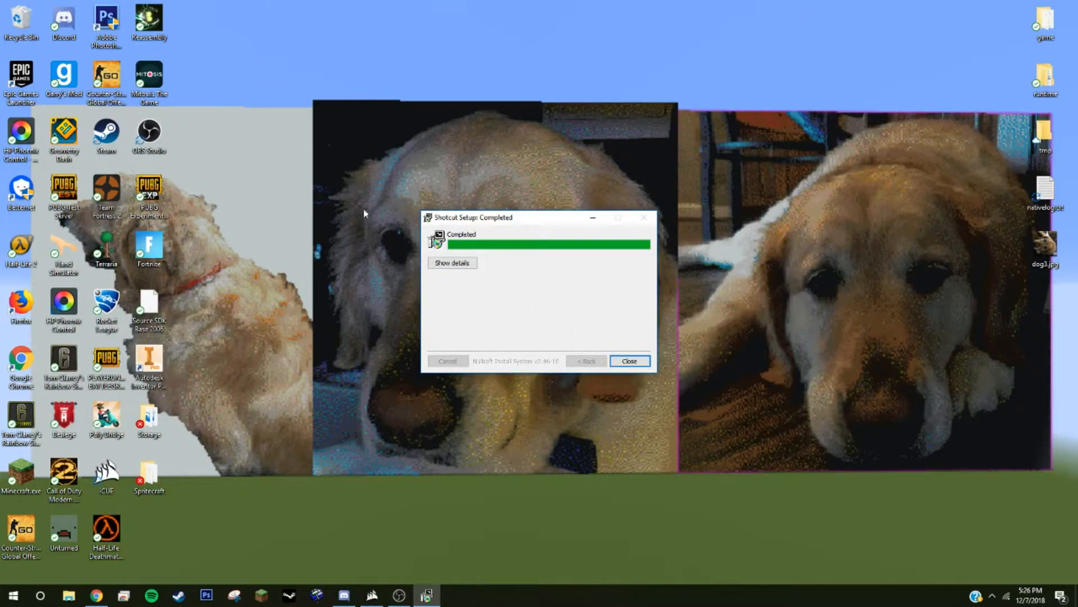
pyautogui.click(636, 362)
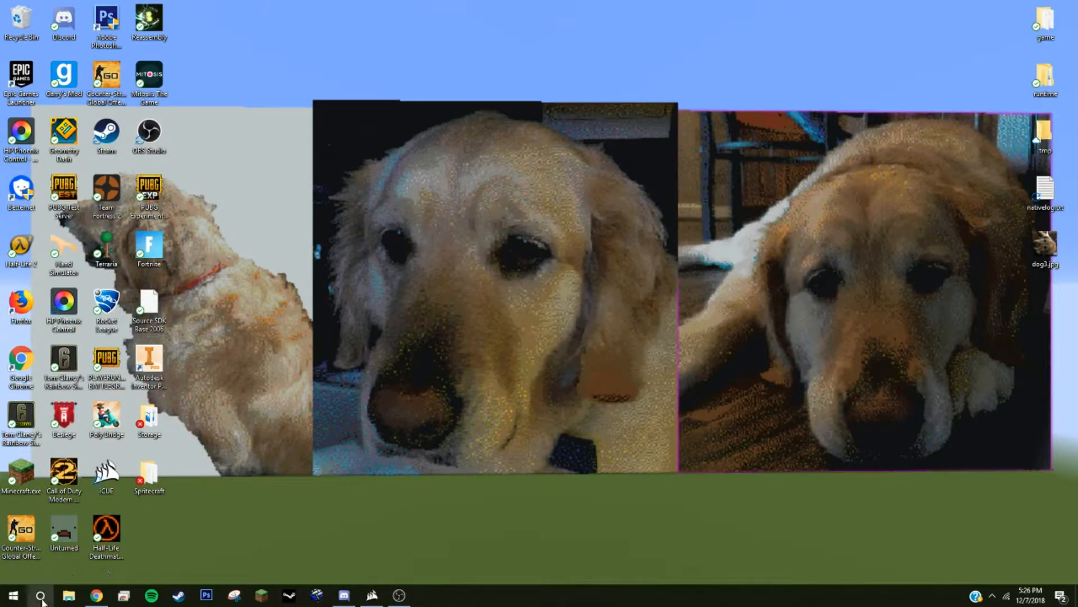
# Find shotcut through the Windows search and launch the desktop app.
pyautogui.click(41, 596)
pyautogui.write('shotcut')
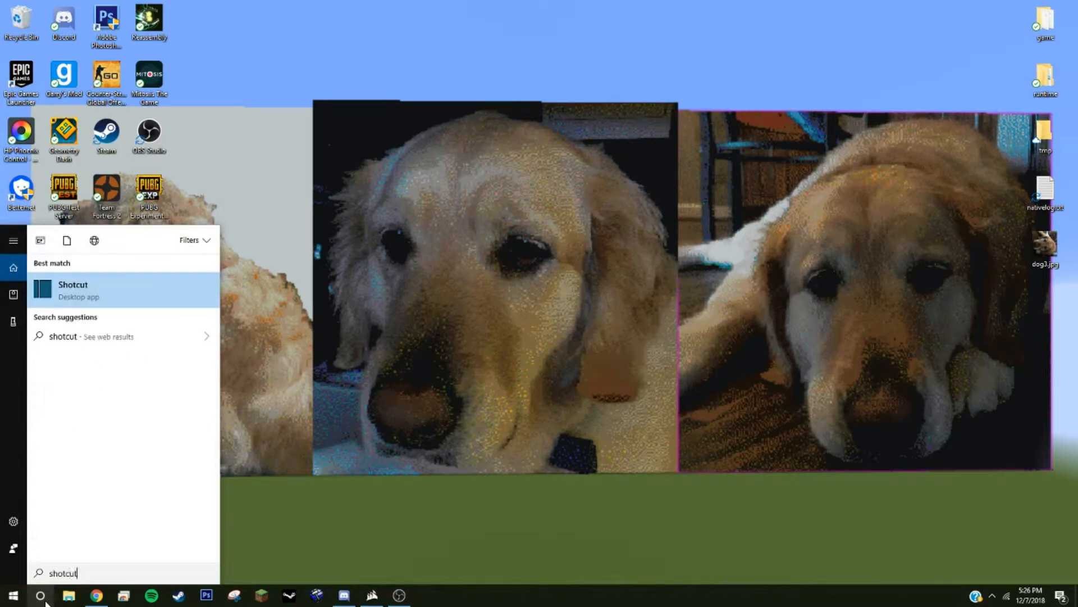
pyautogui.press('Return')
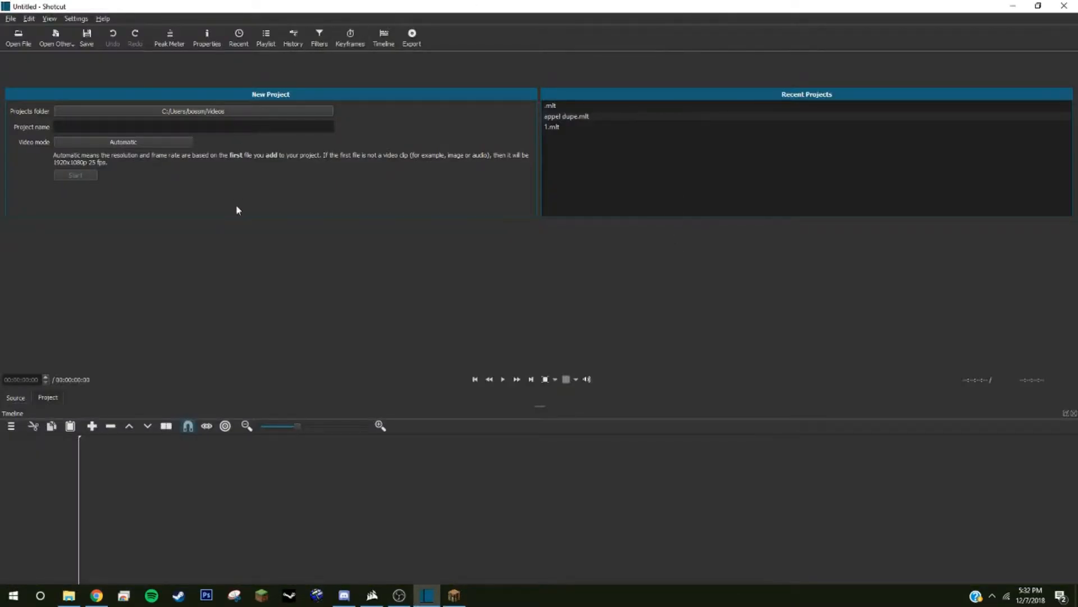
pyautogui.click(17, 42)
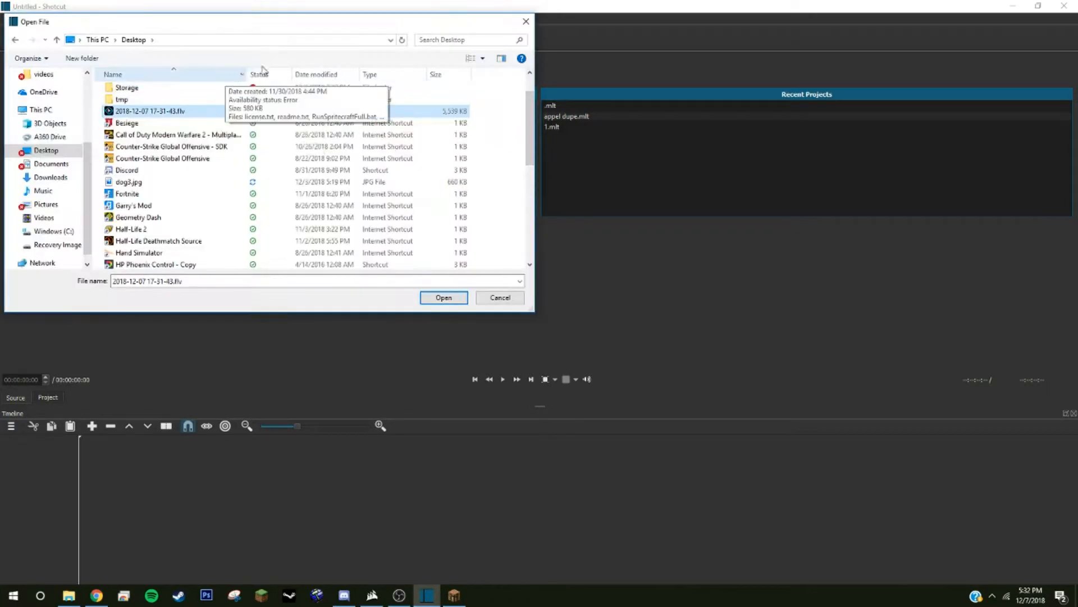
pyautogui.click(447, 297)
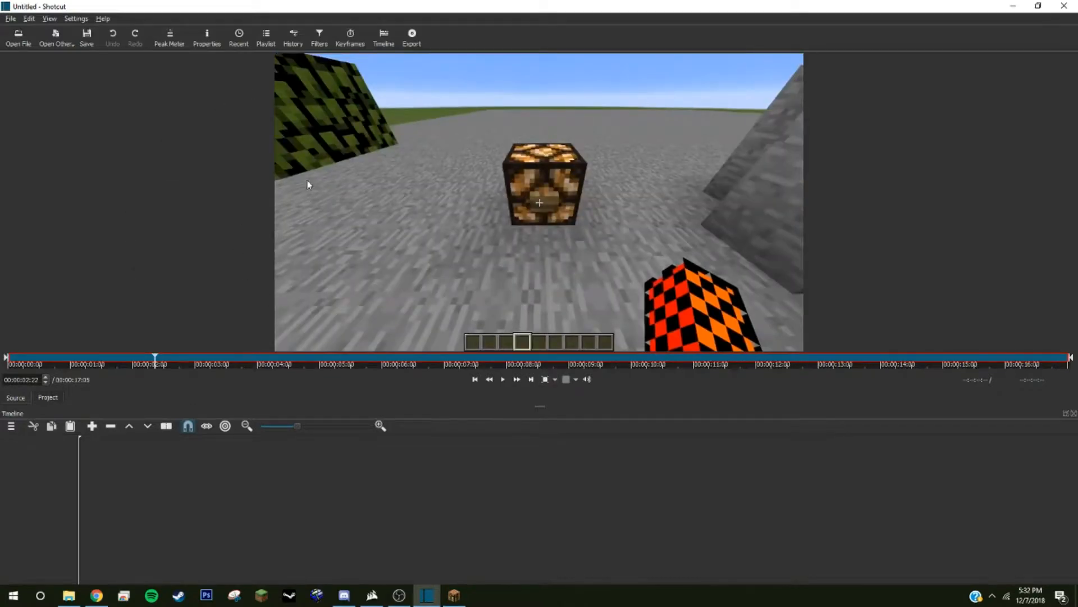
pyautogui.click(94, 427)
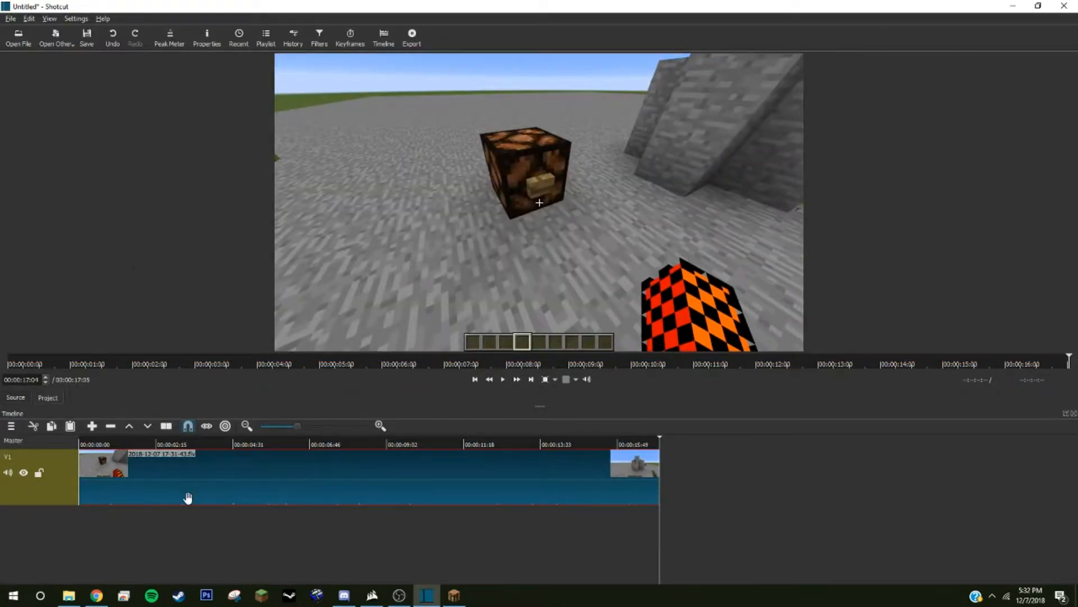
pyautogui.moveTo(241, 476); pyautogui.dragTo(271, 458)
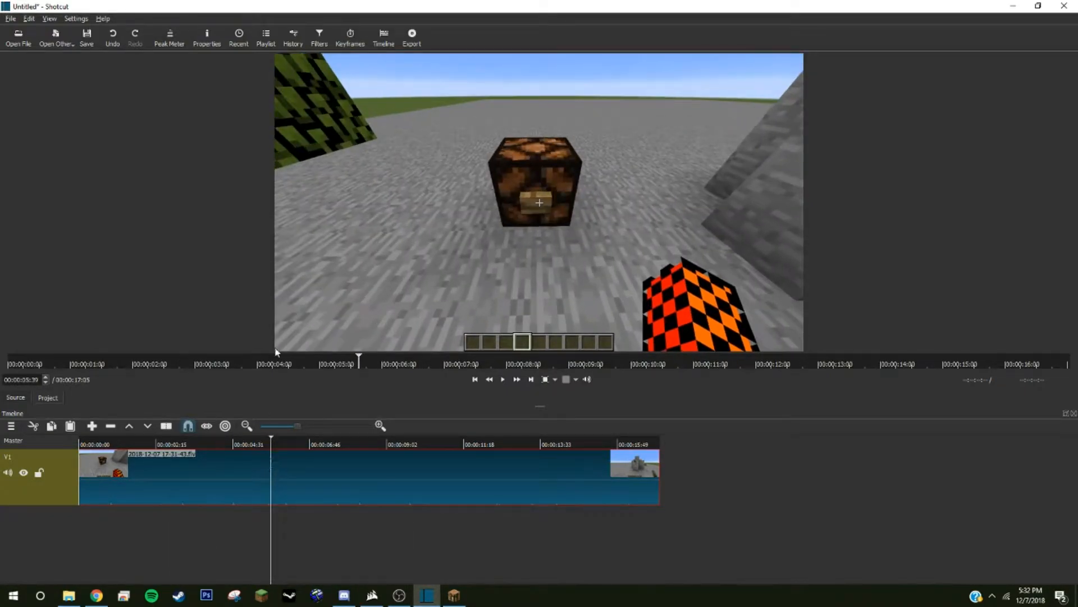
# Show the clip's filters, then play the clip from its beginning while adjusting the system volume, and pause it.
pyautogui.click(319, 37)
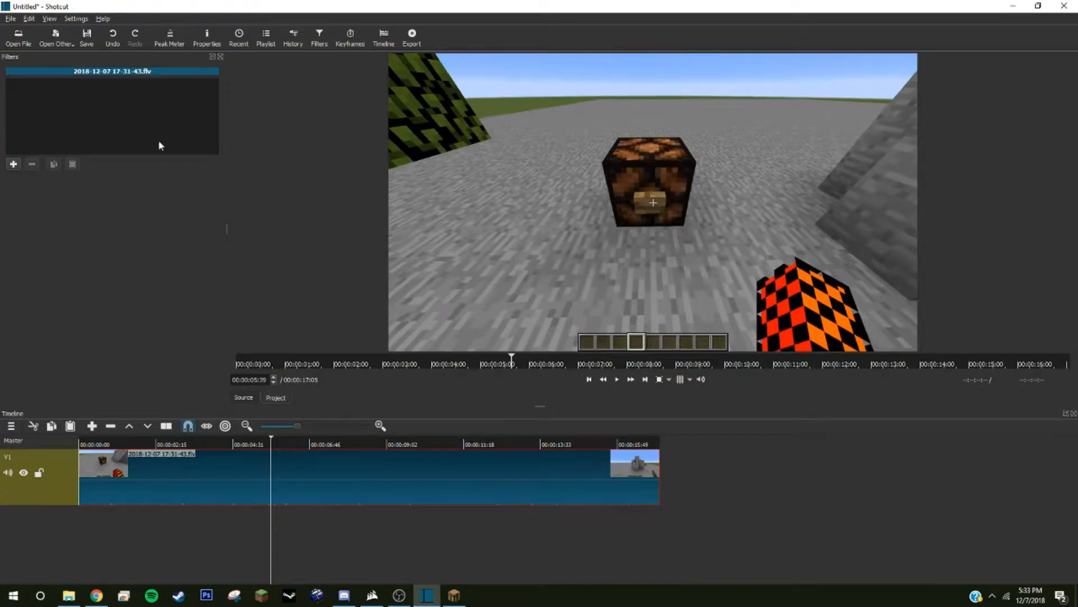
pyautogui.moveTo(256, 469); pyautogui.dragTo(78, 474)
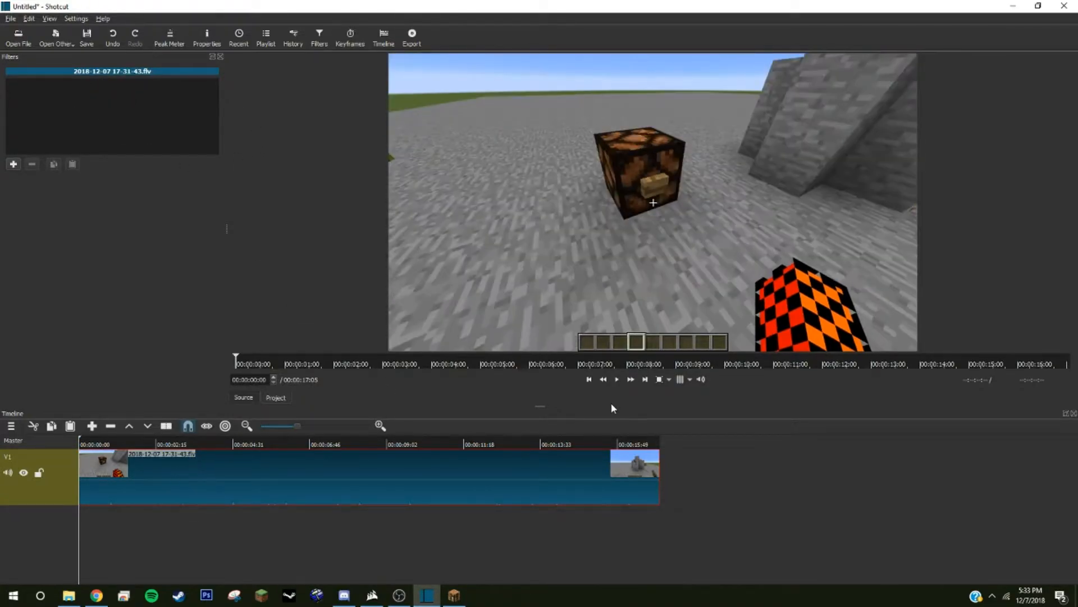
pyautogui.click(618, 380)
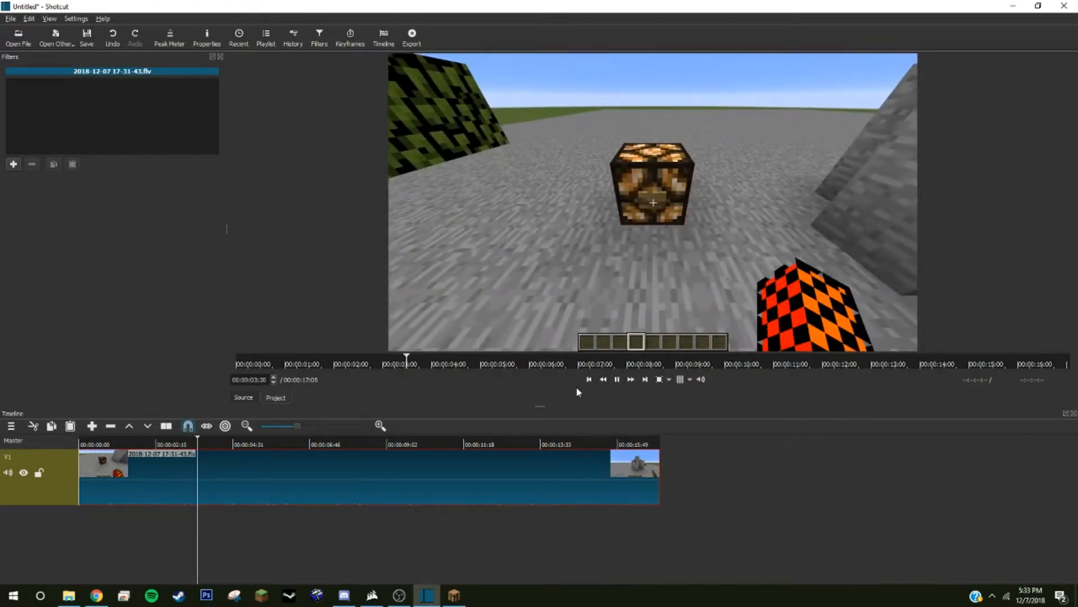
pyautogui.press('XF86AudioLowerVolume')
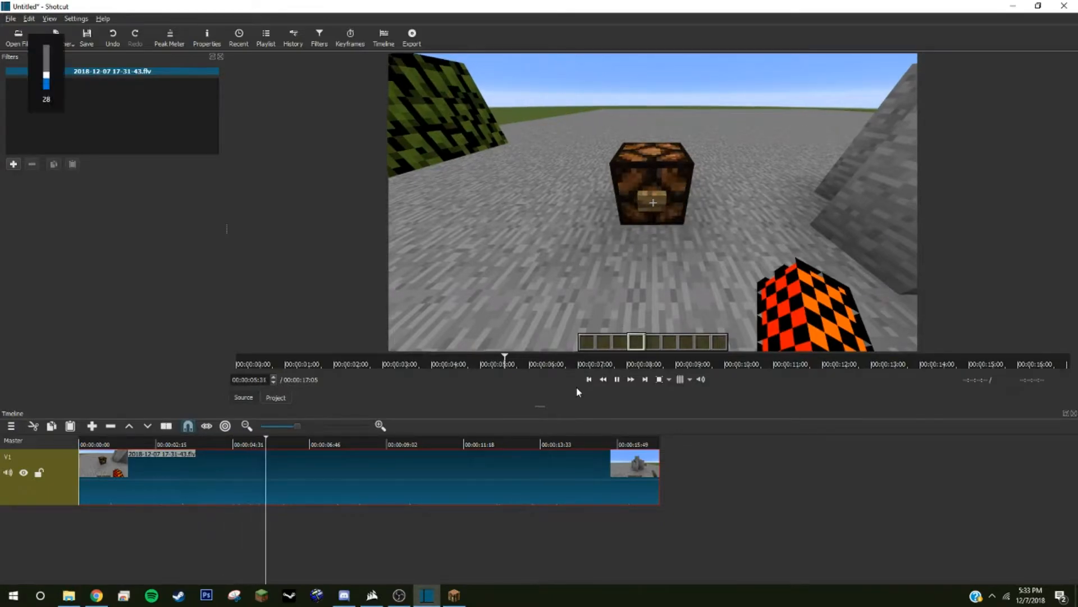
pyautogui.press('XF86AudioRaiseVolume')
pyautogui.press('XF86AudioRaiseVolume')
pyautogui.press('XF86AudioRaiseVolume')
pyautogui.press('XF86AudioRaiseVolume')
pyautogui.press('XF86AudioRaiseVolume')
pyautogui.press('XF86AudioRaiseVolume')
pyautogui.press('XF86AudioRaiseVolume')
pyautogui.press('XF86AudioRaiseVolume')
pyautogui.press('XF86AudioRaiseVolume')
pyautogui.press('XF86AudioRaiseVolume')
pyautogui.press('XF86AudioRaiseVolume')
pyautogui.press('XF86AudioRaiseVolume')
pyautogui.press('XF86AudioRaiseVolume')
pyautogui.press('XF86AudioRaiseVolume')
pyautogui.press('XF86AudioRaiseVolume')
pyautogui.press('XF86AudioRaiseVolume')
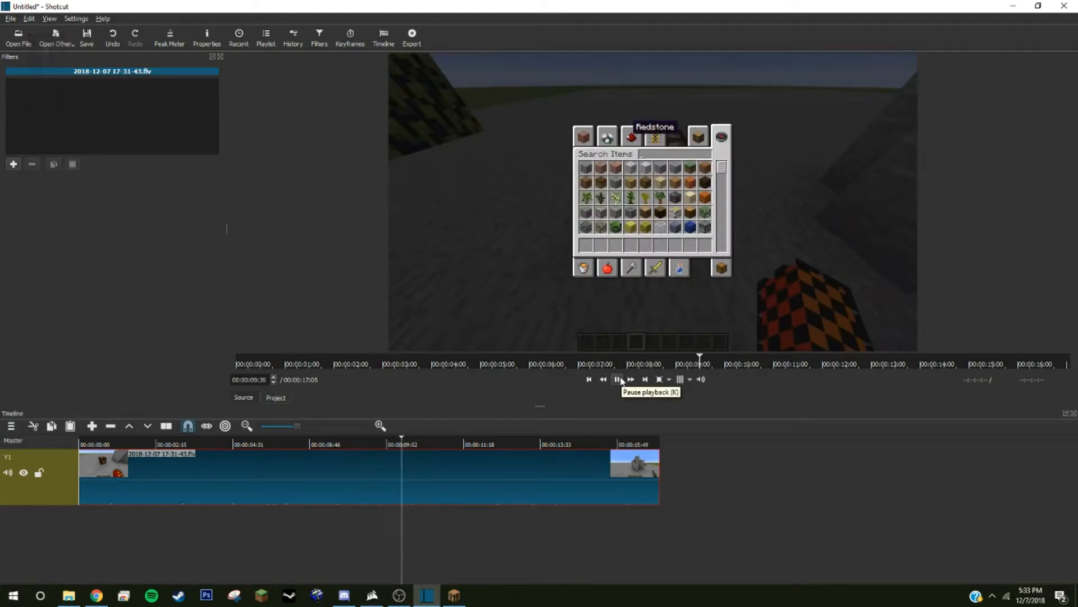
pyautogui.click(618, 380)
# Add a Gain / Volume filter to the clip and set its level to 2.9 dB while it plays.
pyautogui.click(148, 459)
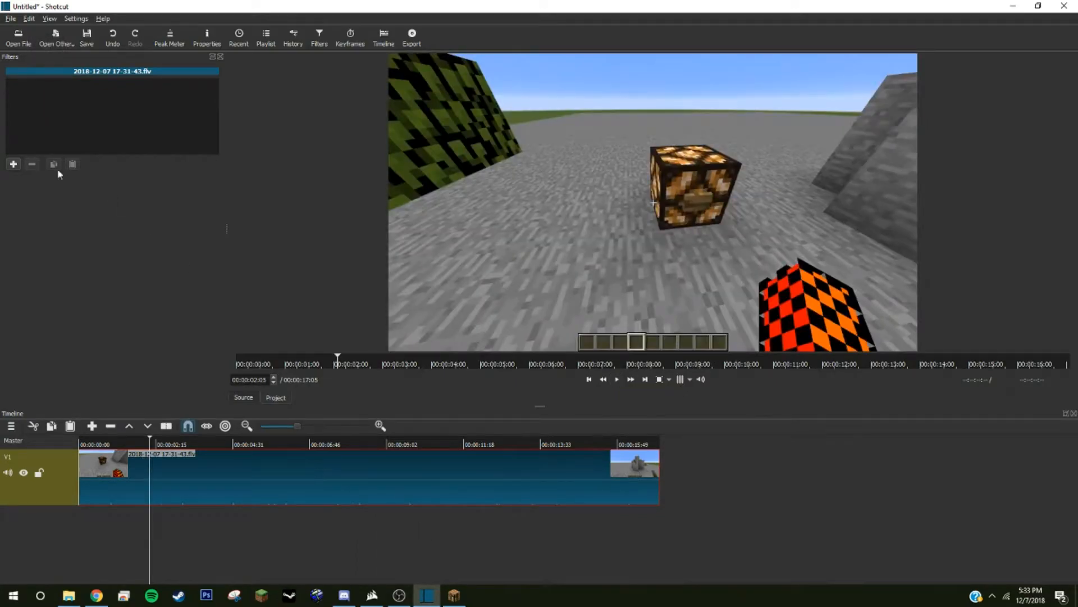
pyautogui.click(13, 164)
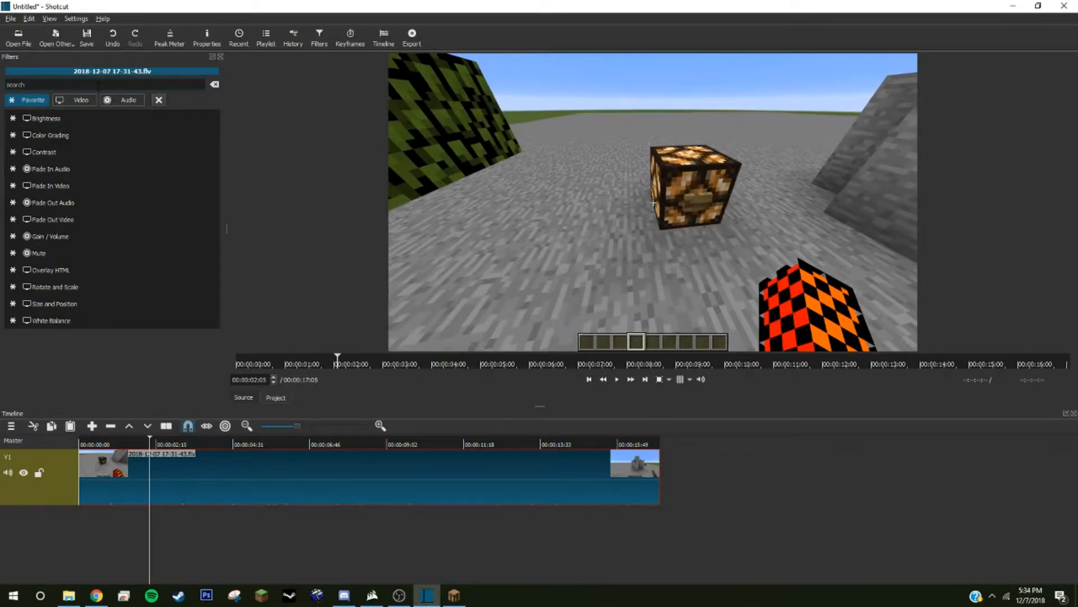
pyautogui.write('vol')
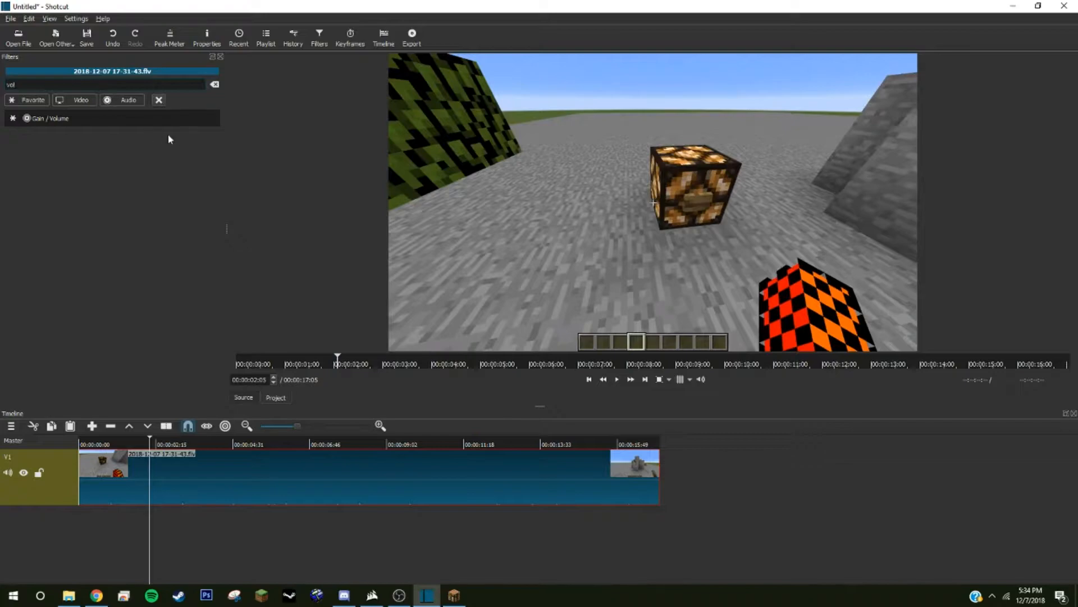
pyautogui.click(159, 123)
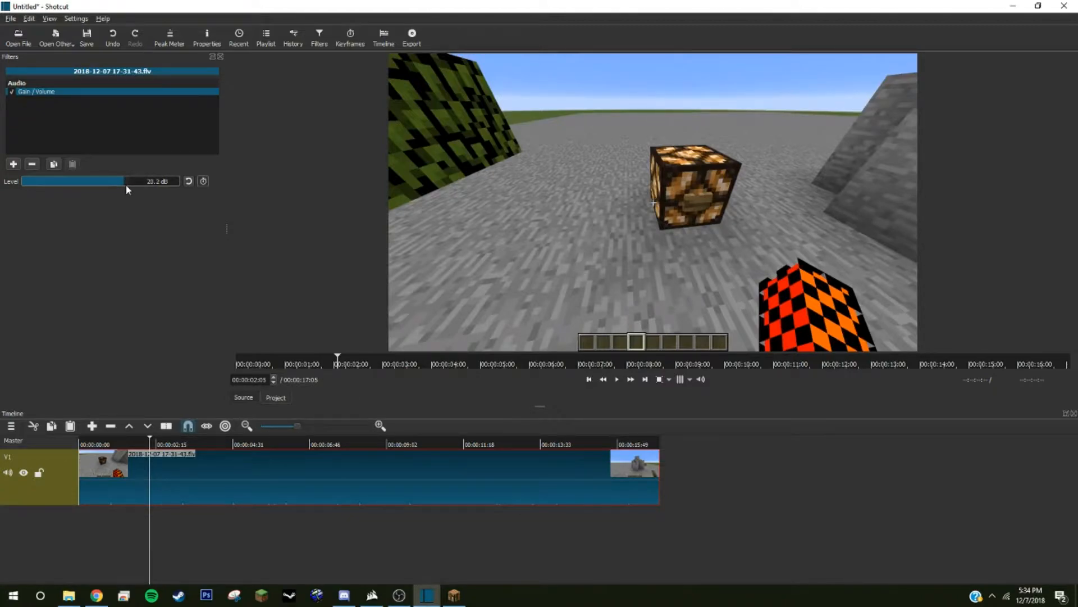
pyautogui.click(616, 380)
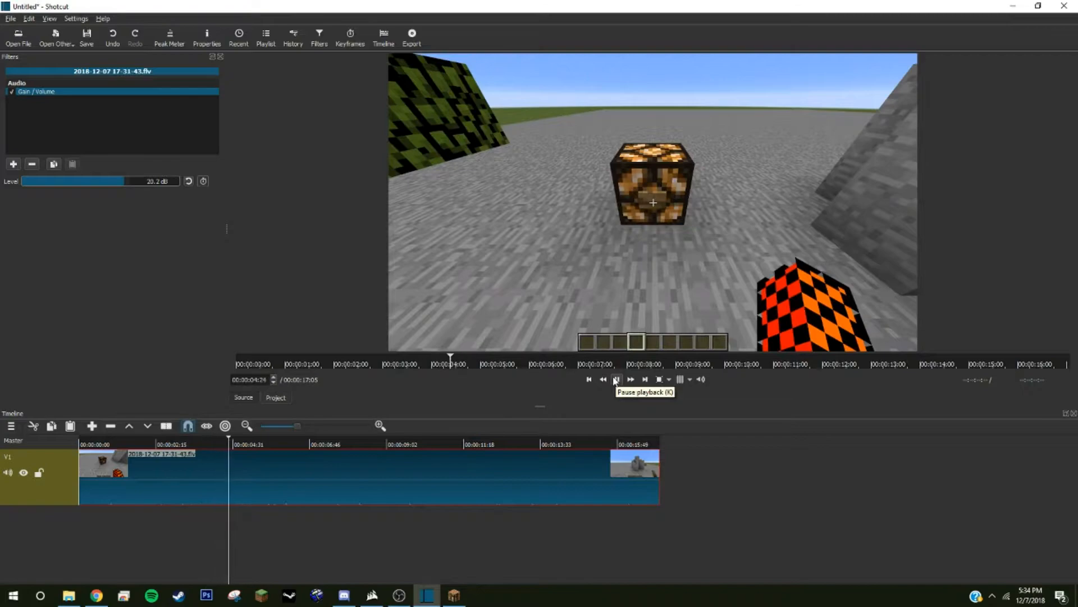
pyautogui.moveTo(110, 177); pyautogui.dragTo(100, 177)
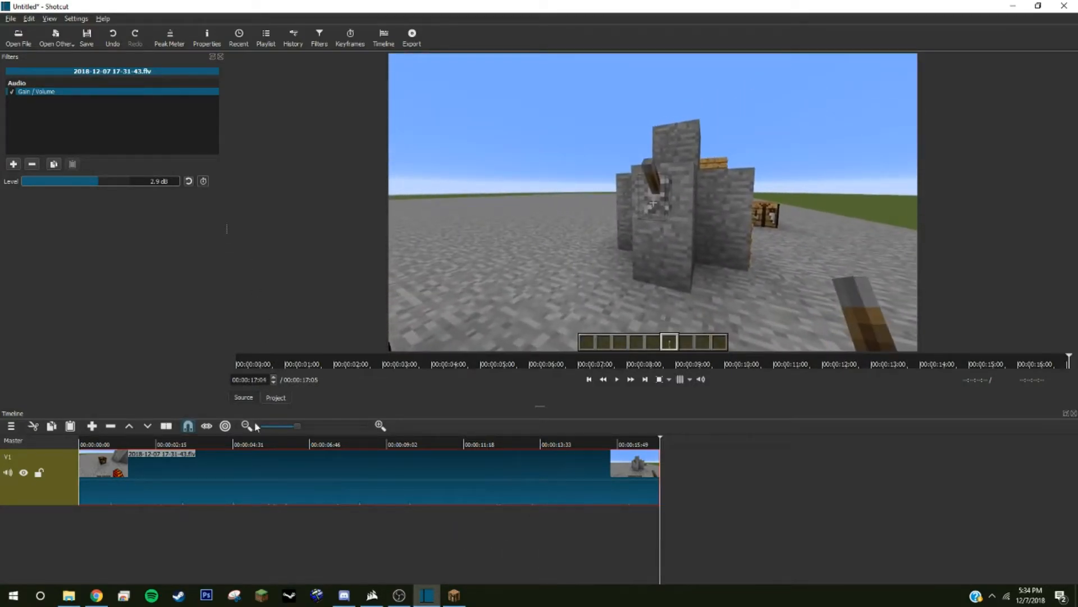
# Find the cut point just before the inventory screen opens, split the clip there at about six seconds, and select the first piece.
pyautogui.click(270, 483)
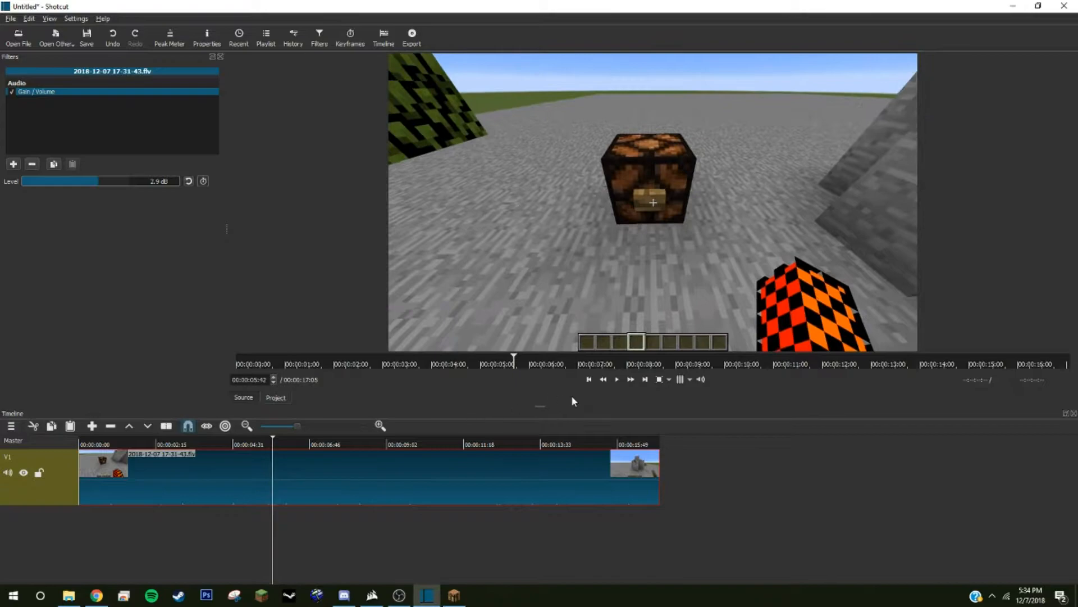
pyautogui.click(615, 380)
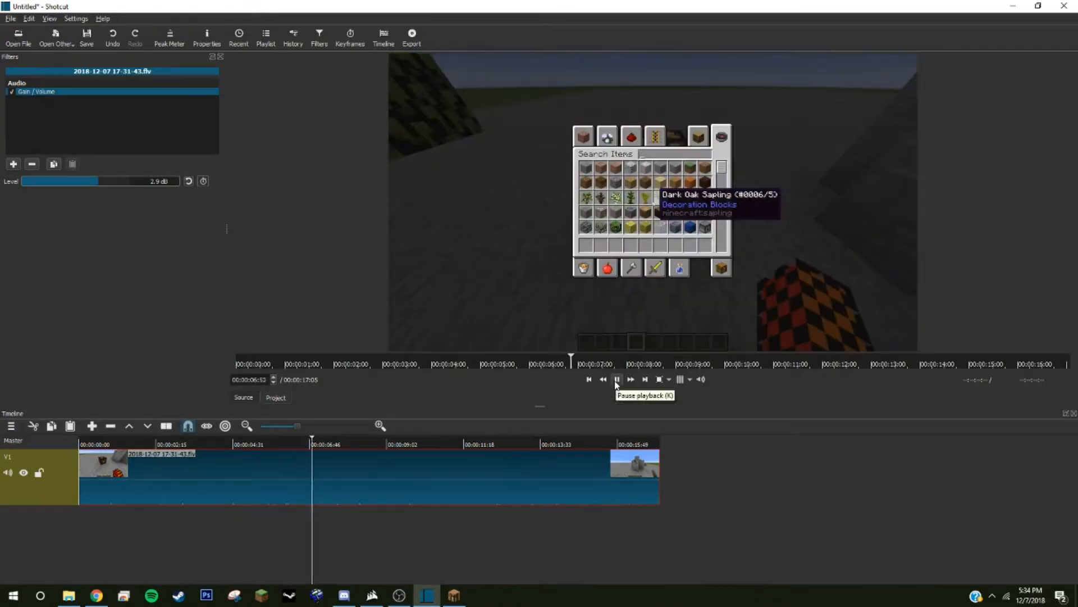
pyautogui.moveTo(327, 469); pyautogui.dragTo(319, 468)
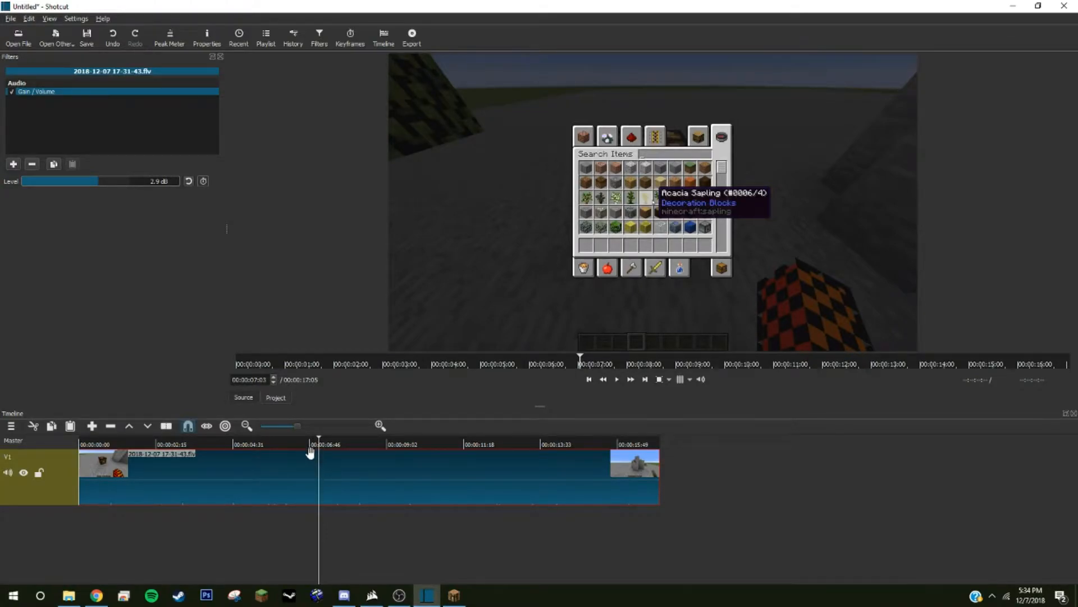
pyautogui.moveTo(317, 468)
pyautogui.mouseDown()
pyautogui.moveTo(286, 470)
pyautogui.moveTo(297, 466)
pyautogui.mouseUp()
pyautogui.rightClick(297, 467)
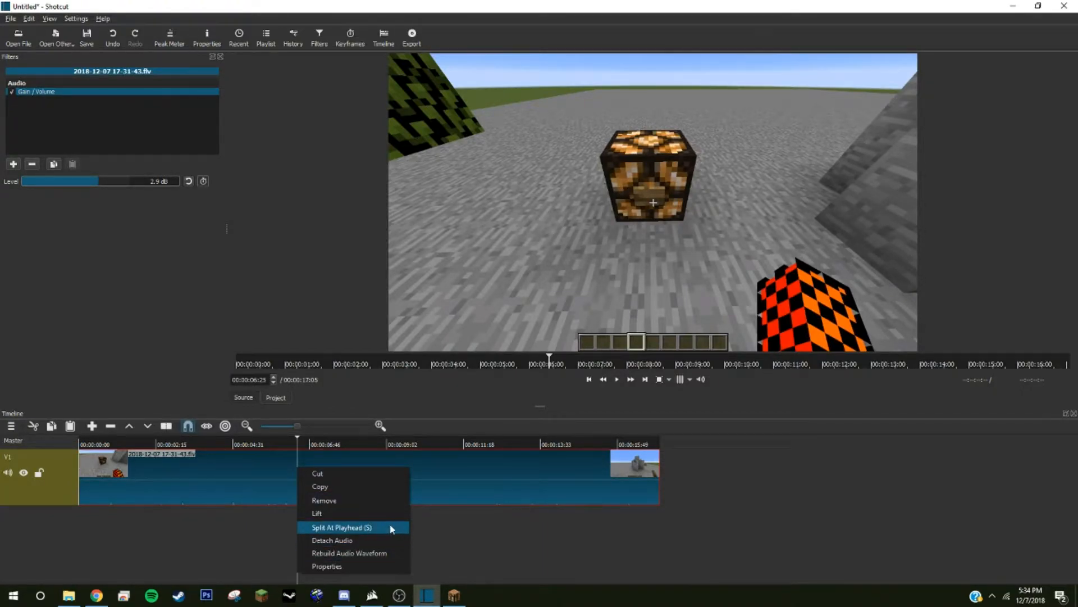
pyautogui.click(359, 528)
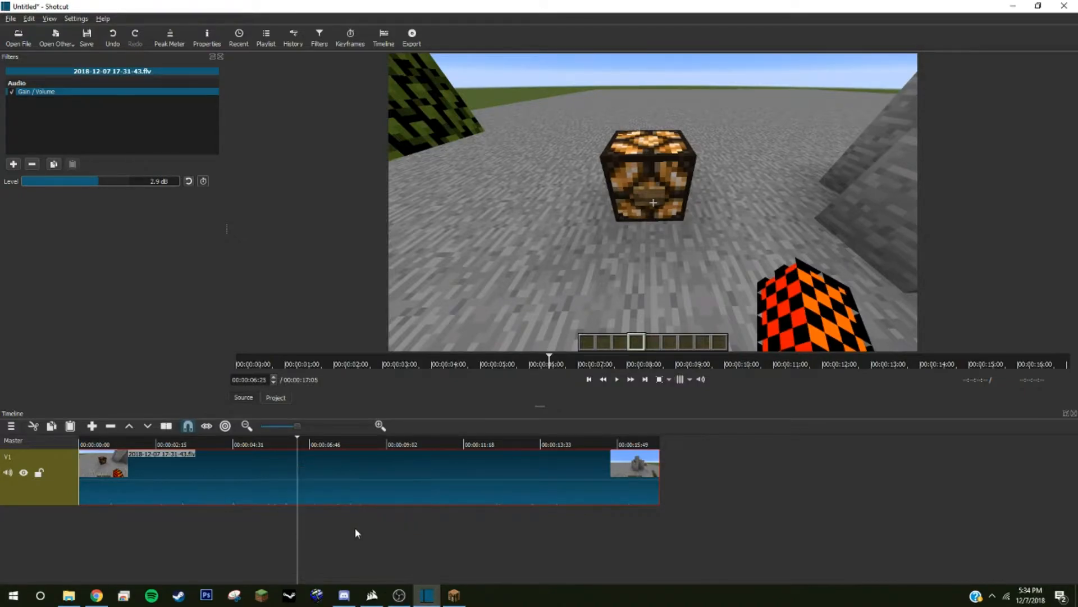
pyautogui.click(246, 489)
pyautogui.click(368, 493)
pyautogui.click(253, 488)
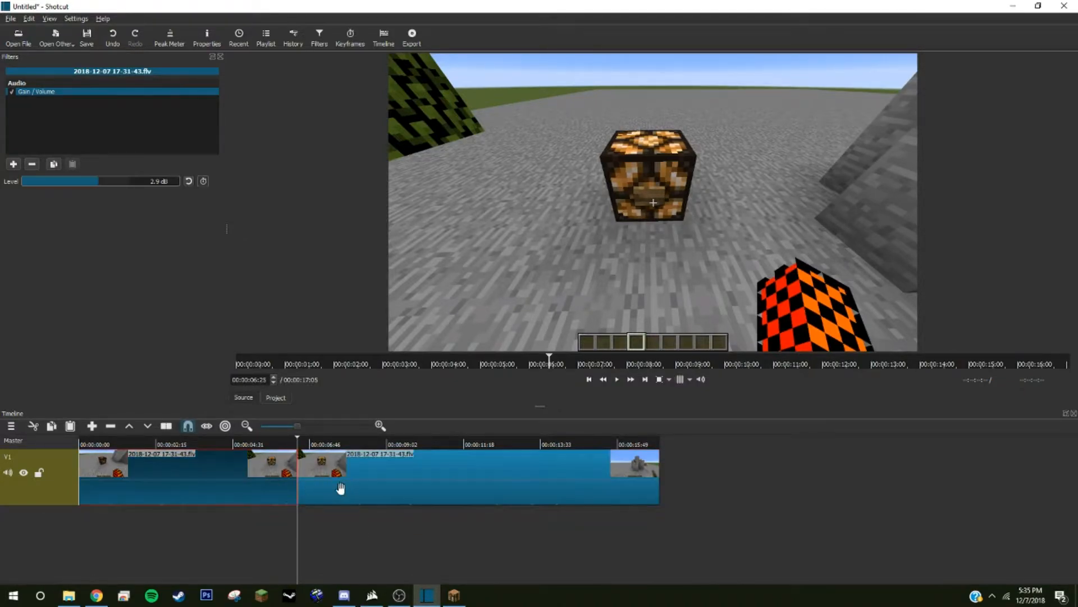
# Split the second piece at 00:00:12:18 and delete the middle section, leaving the last piece directly after the first.
pyautogui.click(347, 458)
pyautogui.moveTo(358, 464); pyautogui.dragTo(497, 459)
pyautogui.rightClick(498, 458)
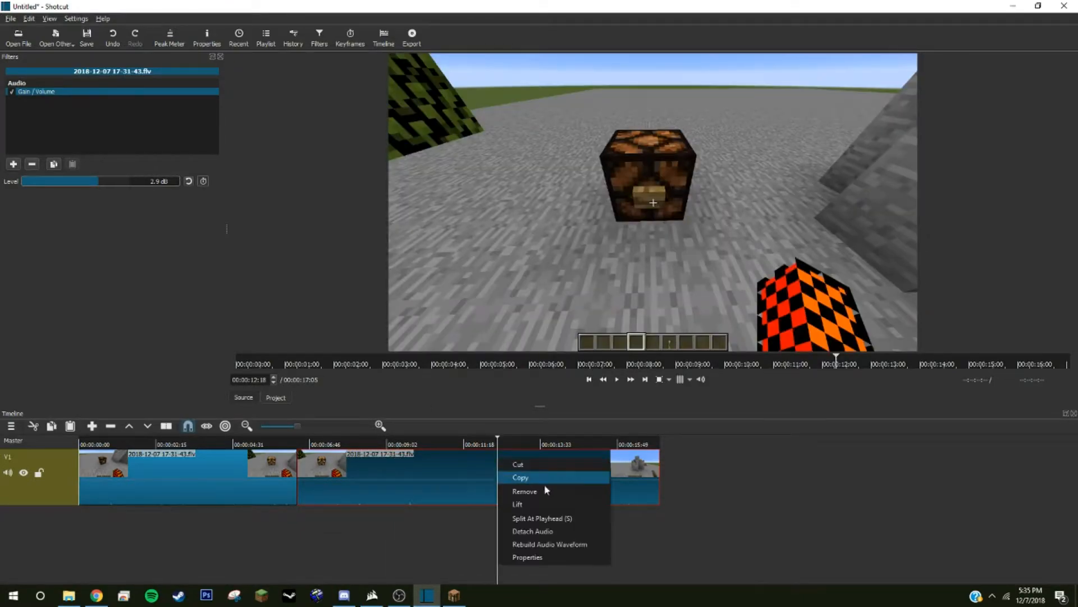
pyautogui.click(559, 517)
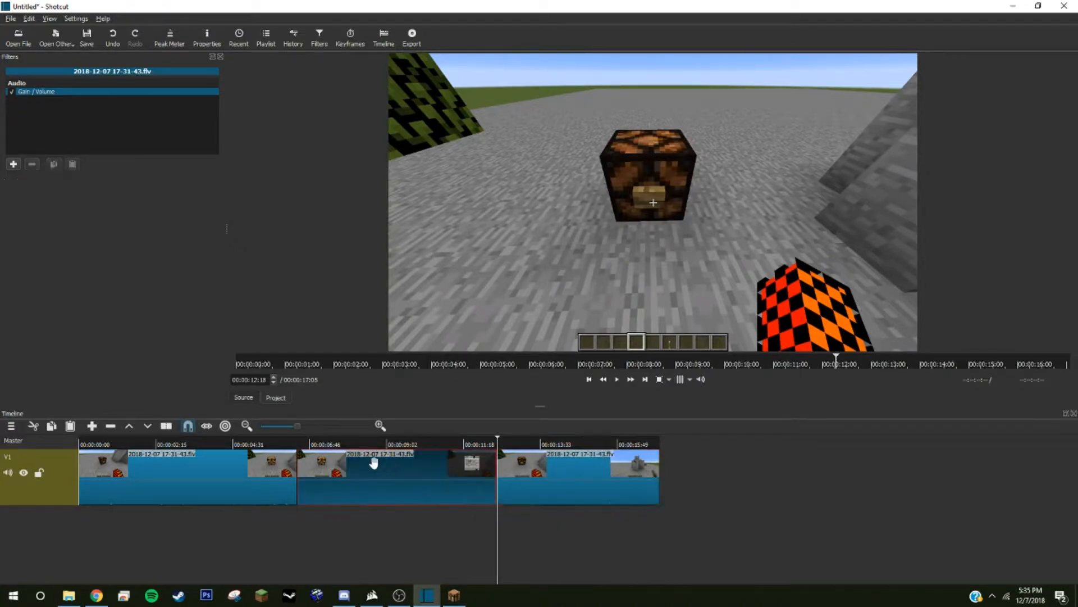
pyautogui.press('Delete')
pyautogui.moveTo(522, 487); pyautogui.dragTo(303, 479)
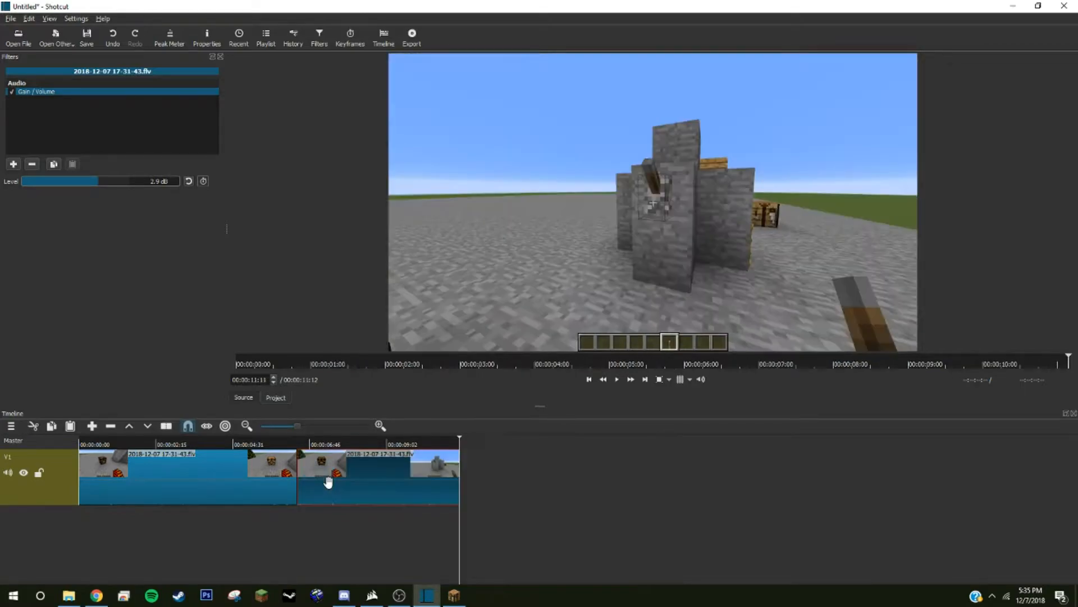
# Play the timeline from before the cut to review the transition between the two remaining pieces.
pyautogui.moveTo(324, 443); pyautogui.dragTo(244, 445)
pyautogui.click(617, 379)
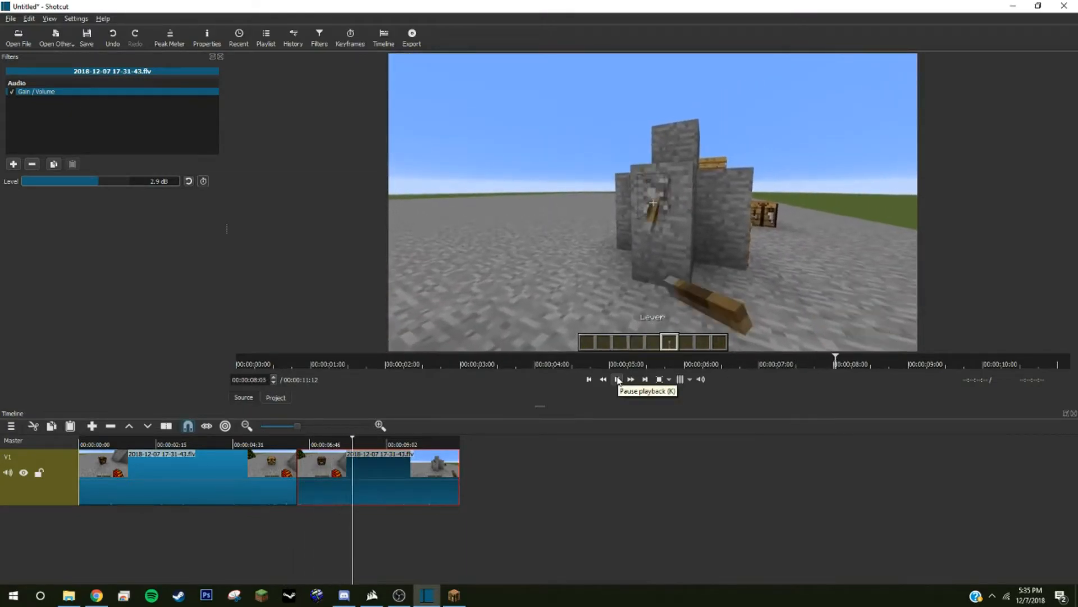
pyautogui.click(618, 379)
# Add a second video track above V1 in the timeline.
pyautogui.moveTo(309, 510); pyautogui.dragTo(95, 522)
pyautogui.rightClick(99, 528)
pyautogui.click(60, 497)
pyautogui.rightClick(49, 496)
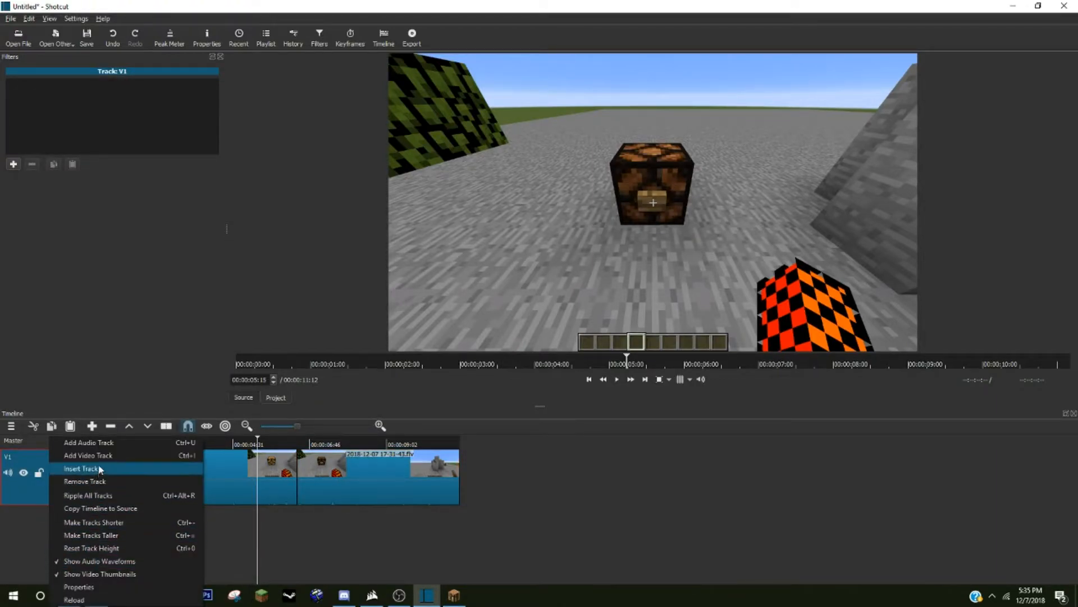
pyautogui.click(76, 455)
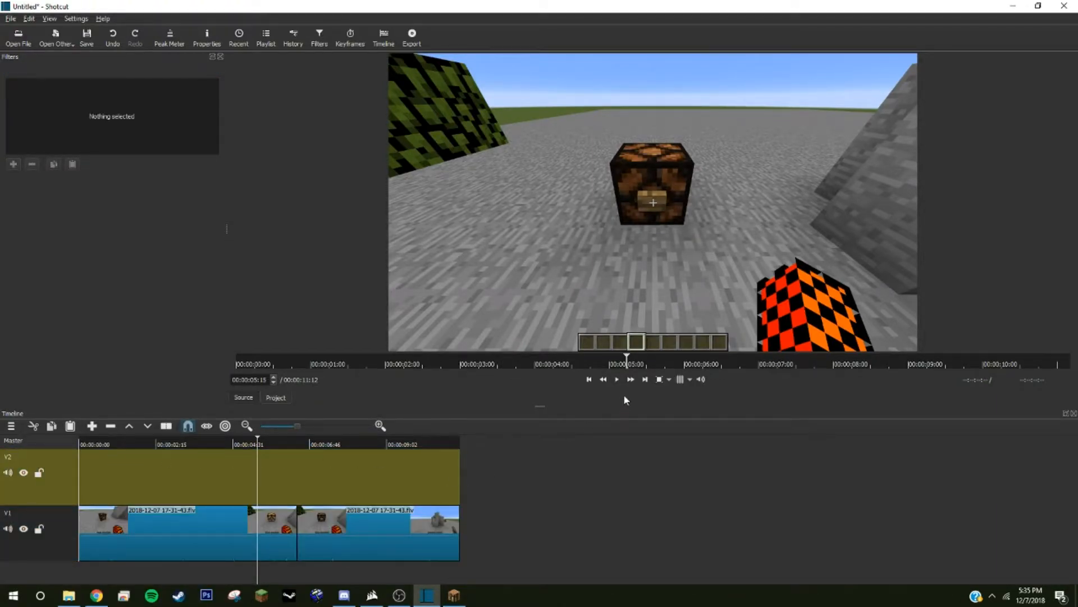
# Open dog3.jpg from the Desktop and place it on track V2 above the join between the two V1 clips.
pyautogui.moveTo(543, 406); pyautogui.dragTo(542, 390)
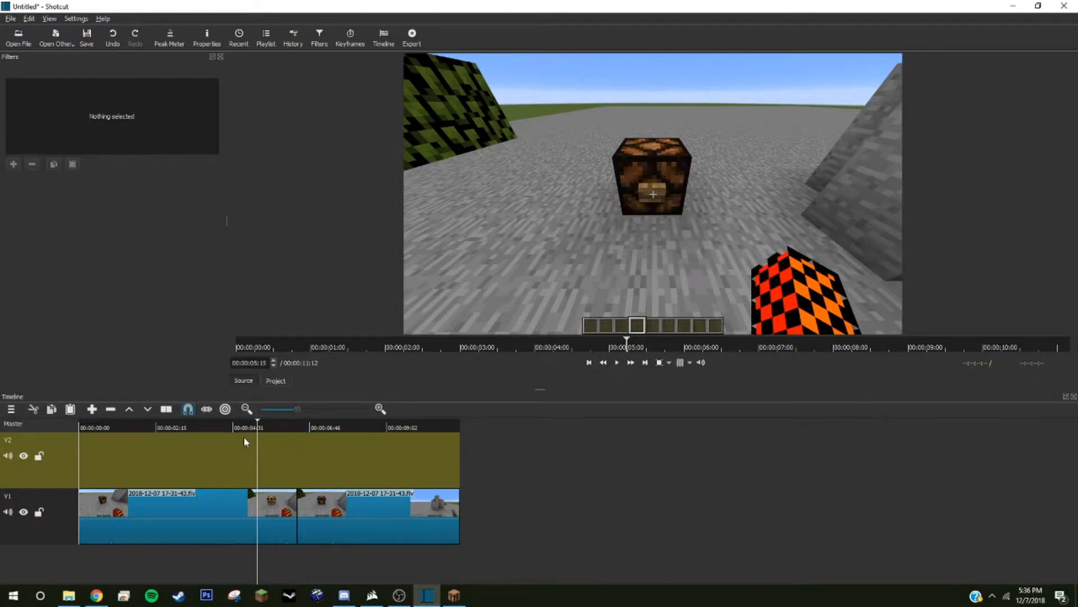
pyautogui.click(19, 38)
pyautogui.click(289, 221)
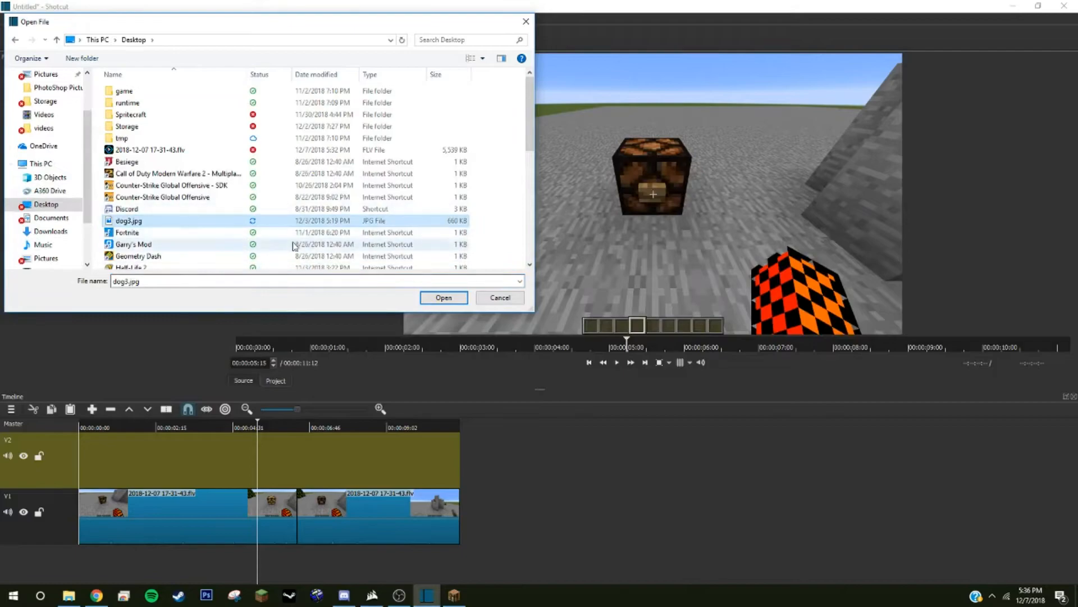
pyautogui.click(444, 298)
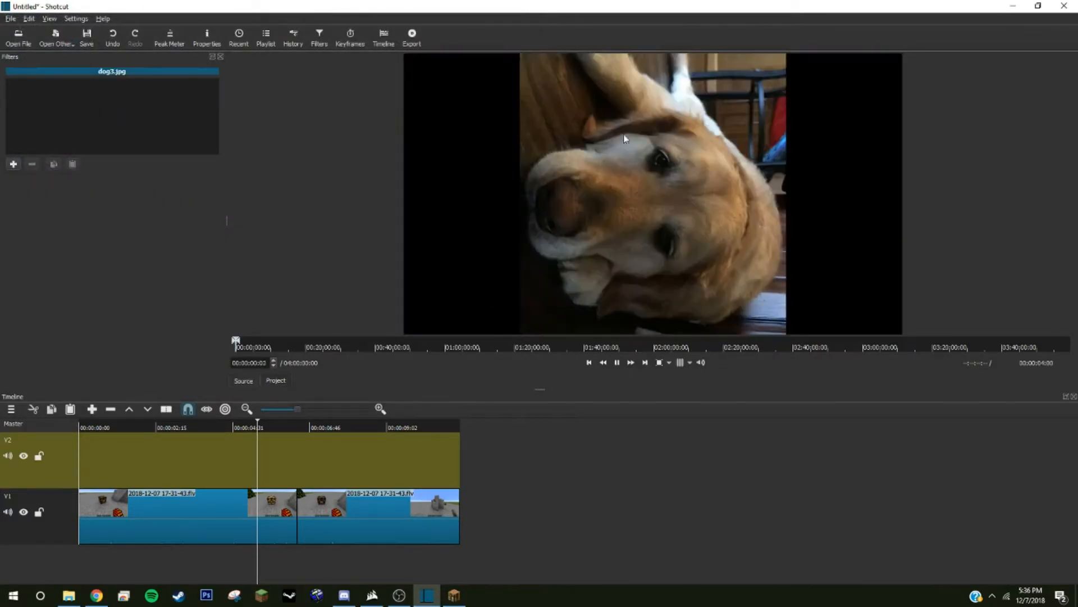
pyautogui.moveTo(737, 157); pyautogui.dragTo(351, 470)
# Play the timeline from before the dog image to preview how it overlays the footage.
pyautogui.moveTo(191, 487)
pyautogui.mouseDown()
pyautogui.moveTo(119, 478)
pyautogui.moveTo(369, 477)
pyautogui.moveTo(196, 472)
pyautogui.mouseUp()
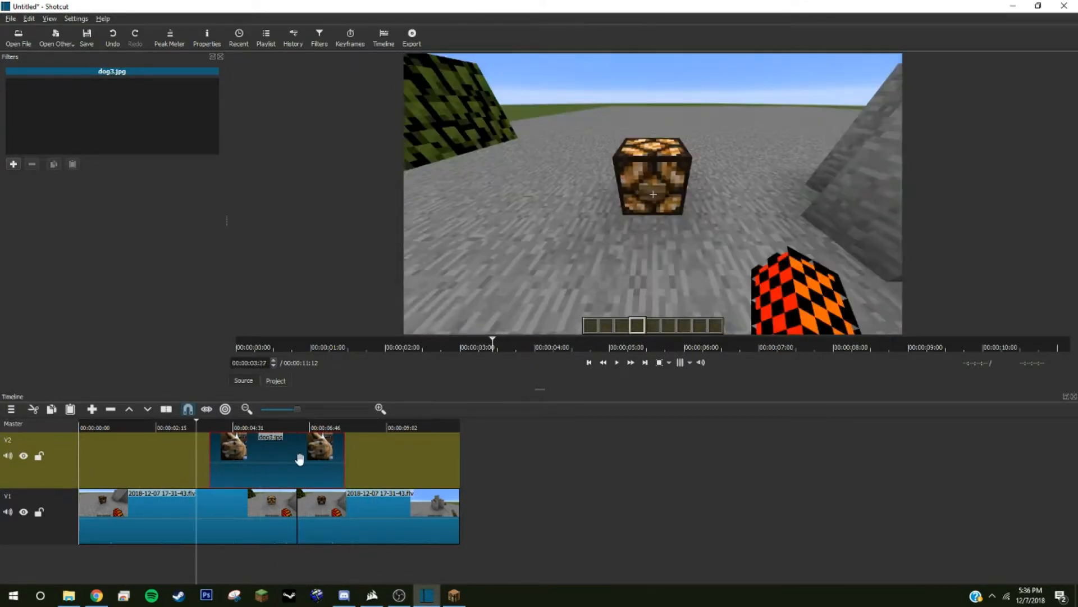
pyautogui.moveTo(299, 459); pyautogui.dragTo(133, 460)
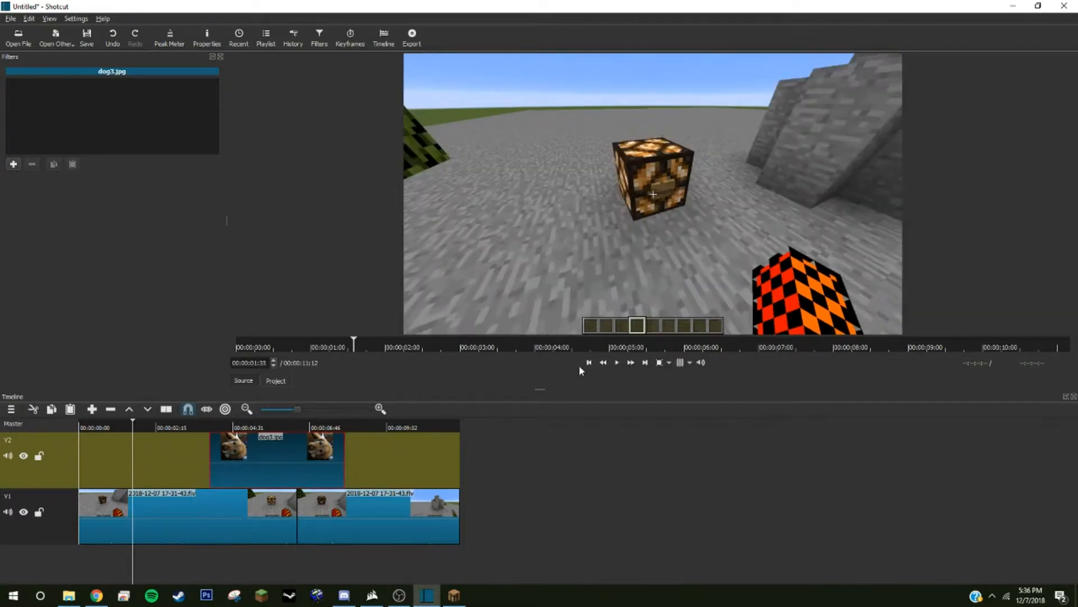
pyautogui.click(617, 361)
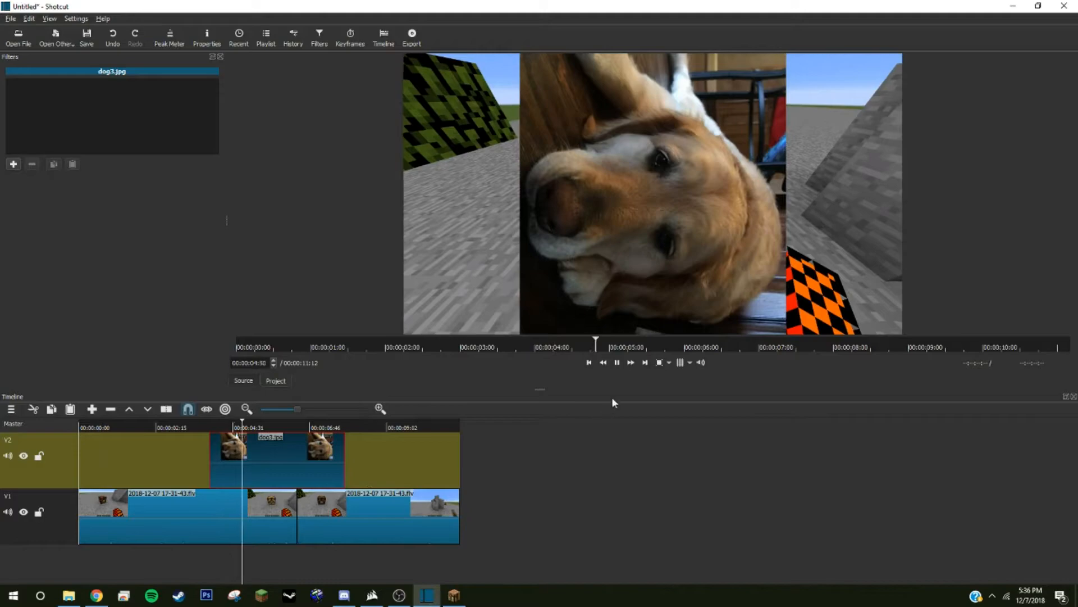
pyautogui.click(617, 362)
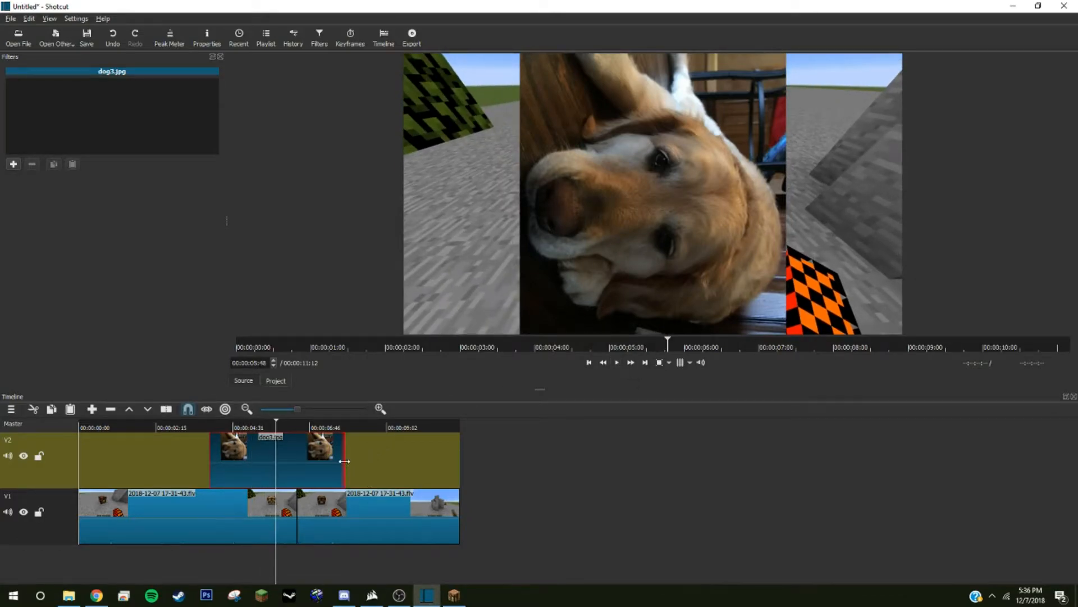
# Trim the end of dog3.jpg so it stops before the V1 cut, and play the timeline across it.
pyautogui.moveTo(344, 461); pyautogui.dragTo(271, 463)
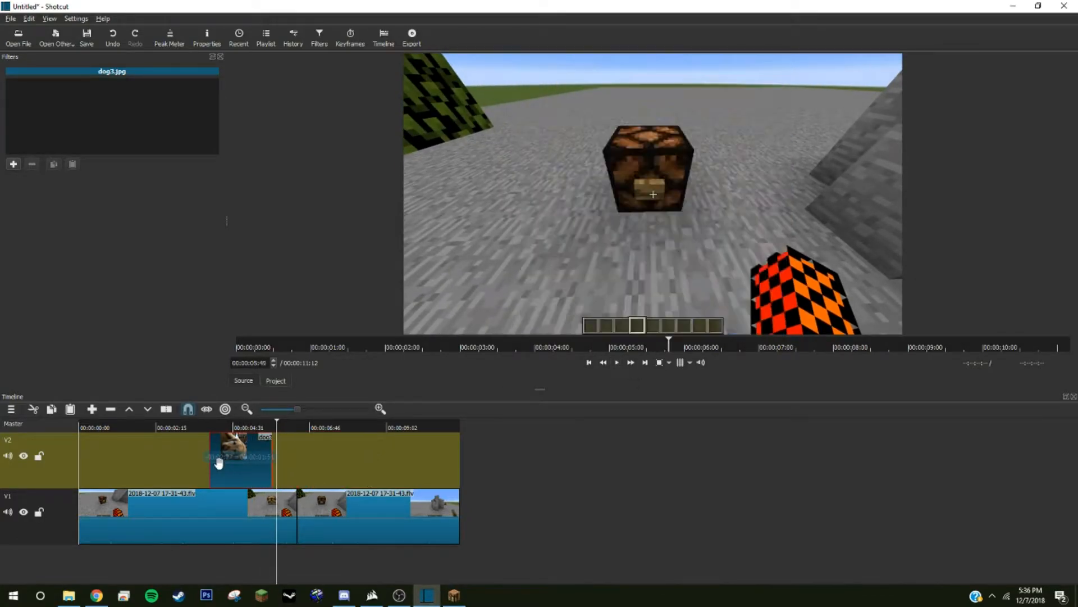
pyautogui.moveTo(203, 481); pyautogui.dragTo(129, 467)
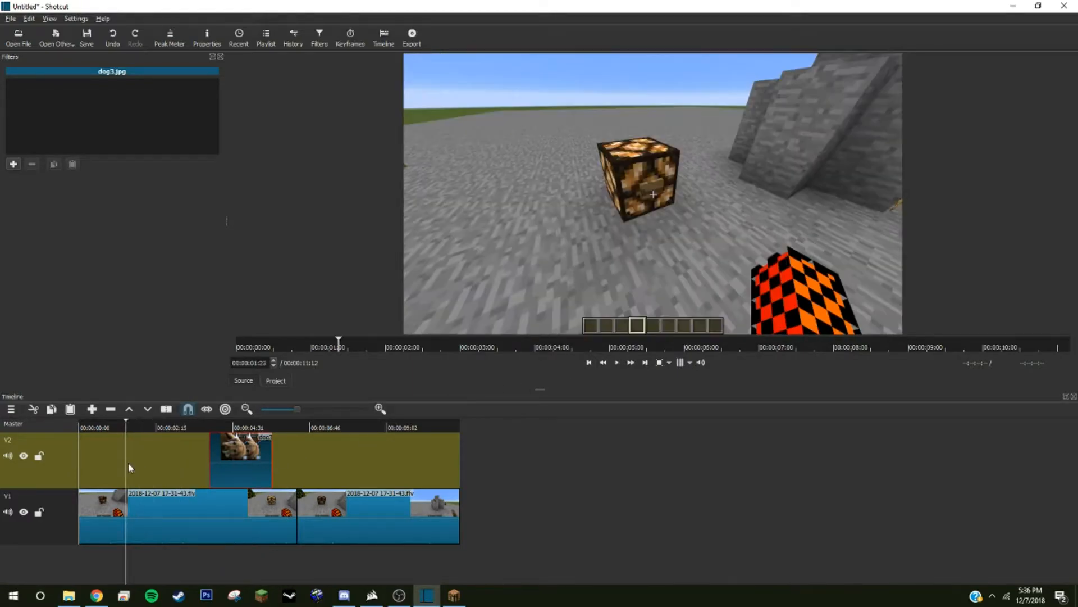
pyautogui.click(618, 363)
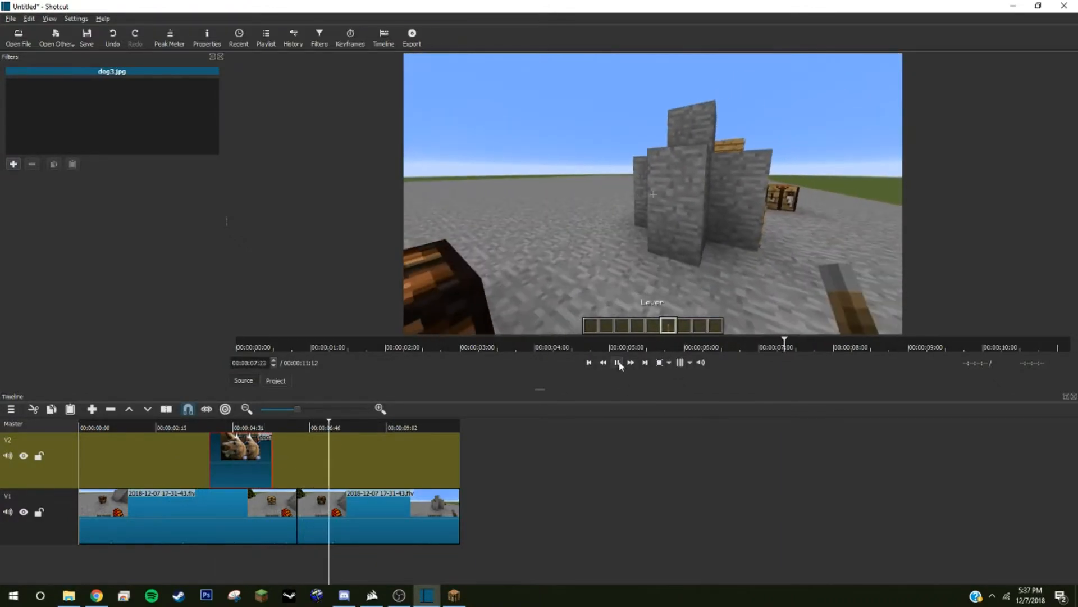
pyautogui.click(618, 362)
# Add an Opacity filter to dog3.jpg and set its level to 50 %.
pyautogui.click(248, 462)
pyautogui.click(260, 462)
pyautogui.click(253, 462)
pyautogui.click(256, 461)
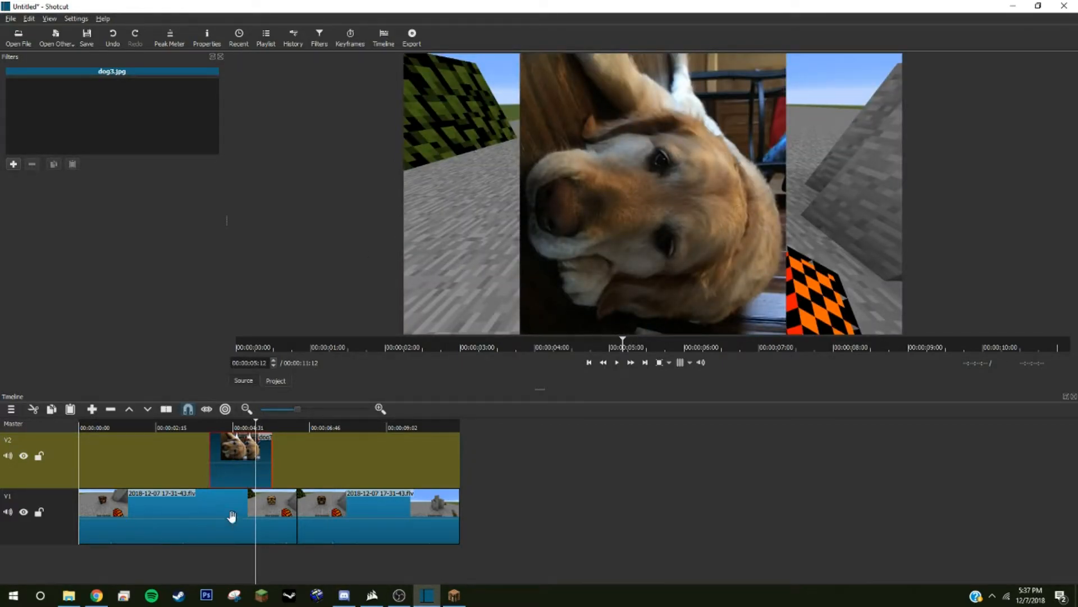
pyautogui.click(14, 165)
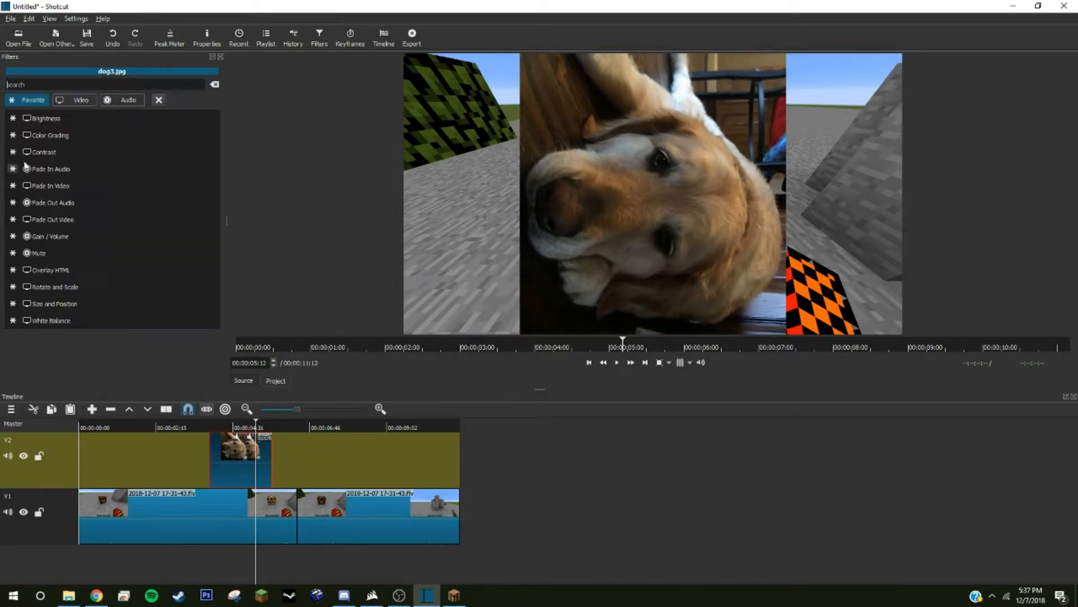
pyautogui.write('op')
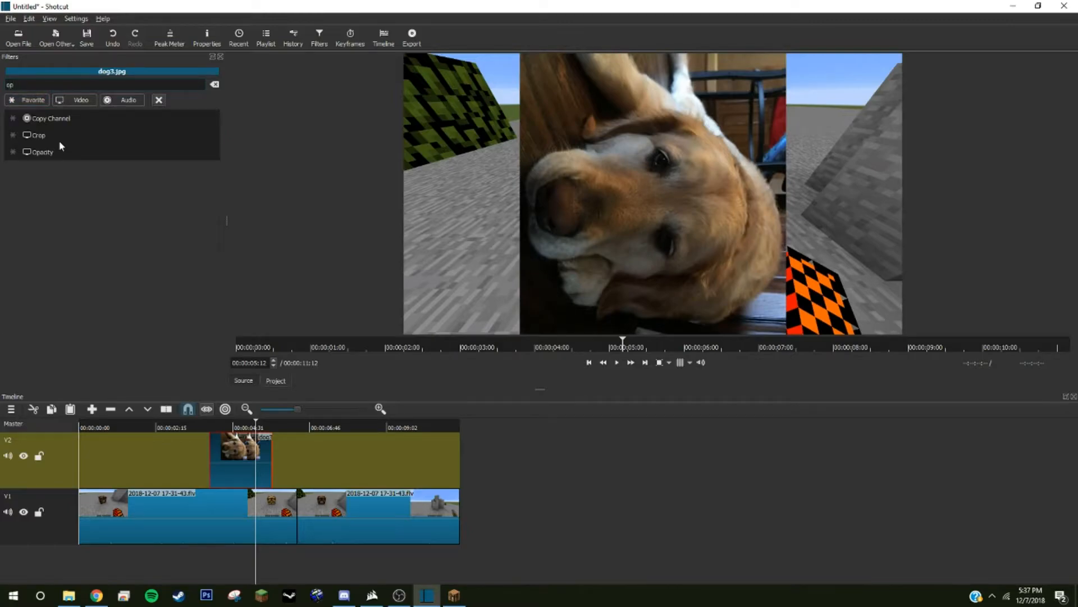
pyautogui.click(106, 154)
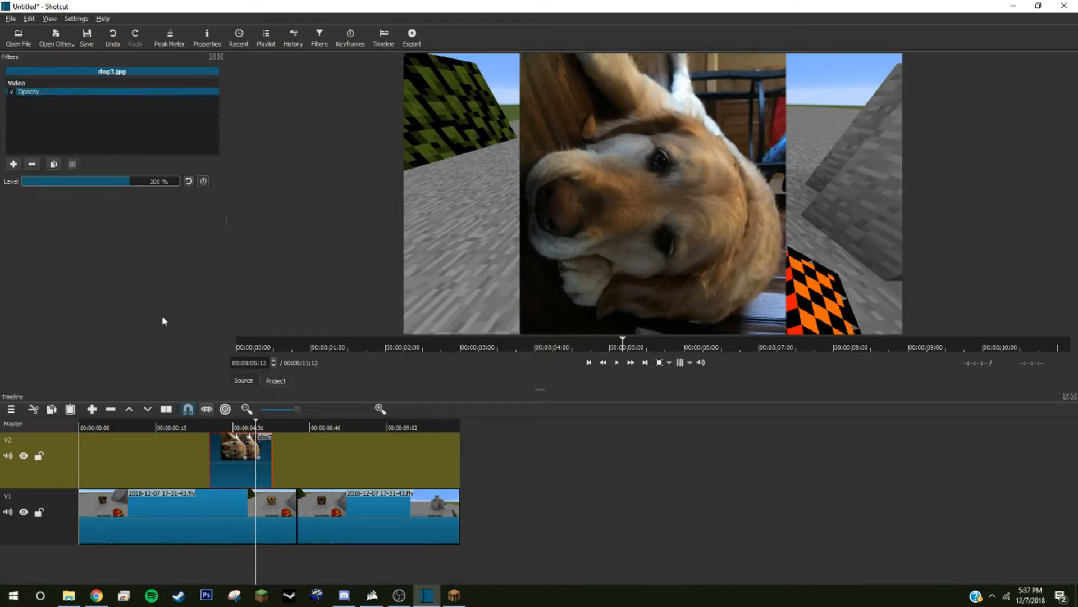
pyautogui.moveTo(121, 182); pyautogui.dragTo(60, 185)
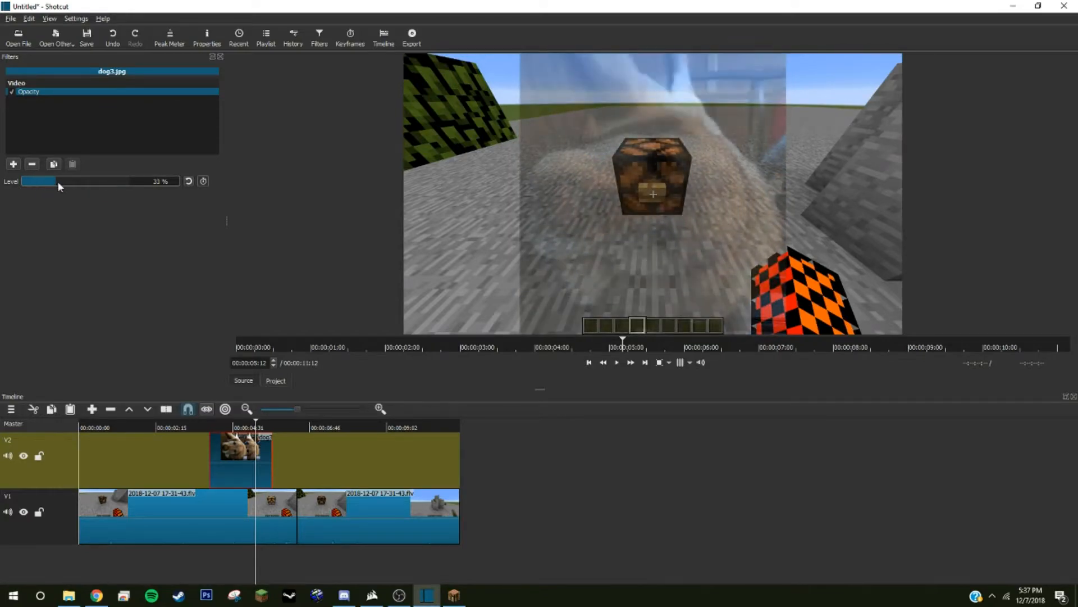
pyautogui.press('BackSpace')
pyautogui.press('BackSpace')
pyautogui.write('50')
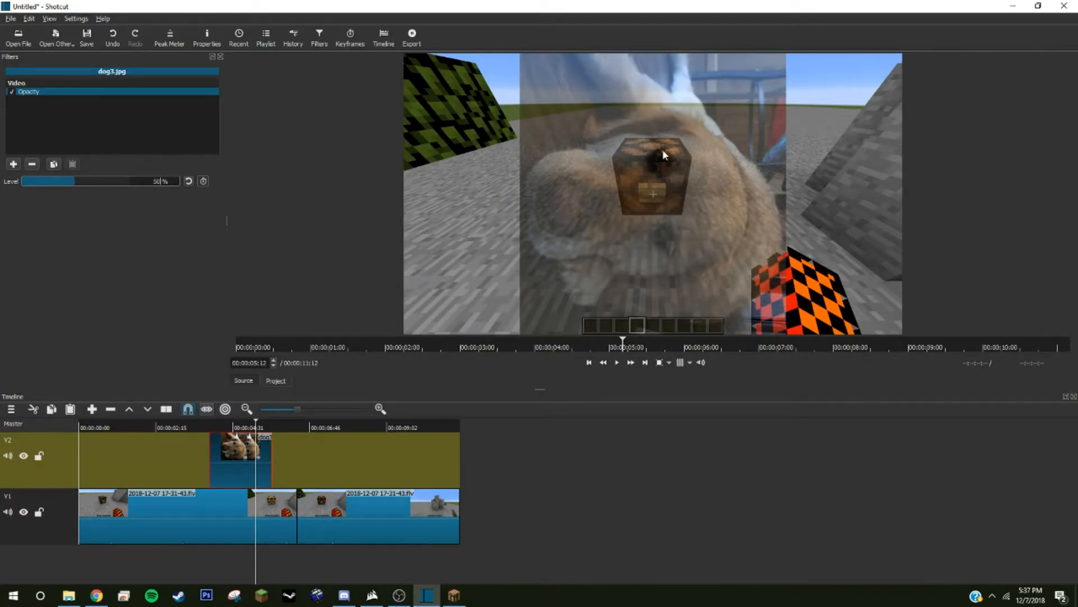
# Add a Rotate and Scale filter to dog3.jpg and set its rotation to 270 degrees.
pyautogui.click(16, 163)
pyautogui.write('roa')
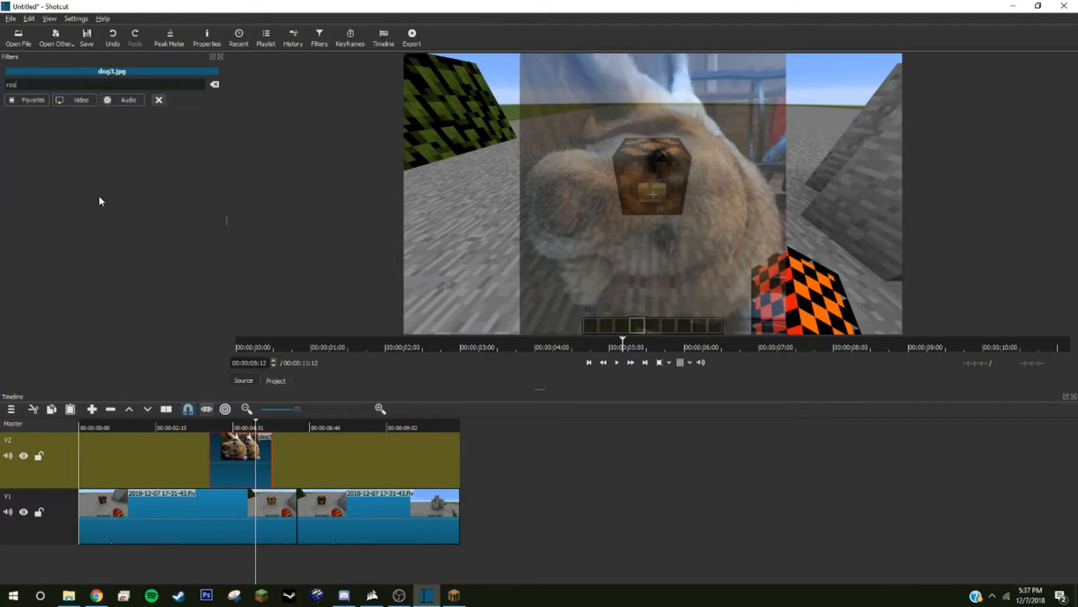
pyautogui.press('BackSpace')
pyautogui.write('ta')
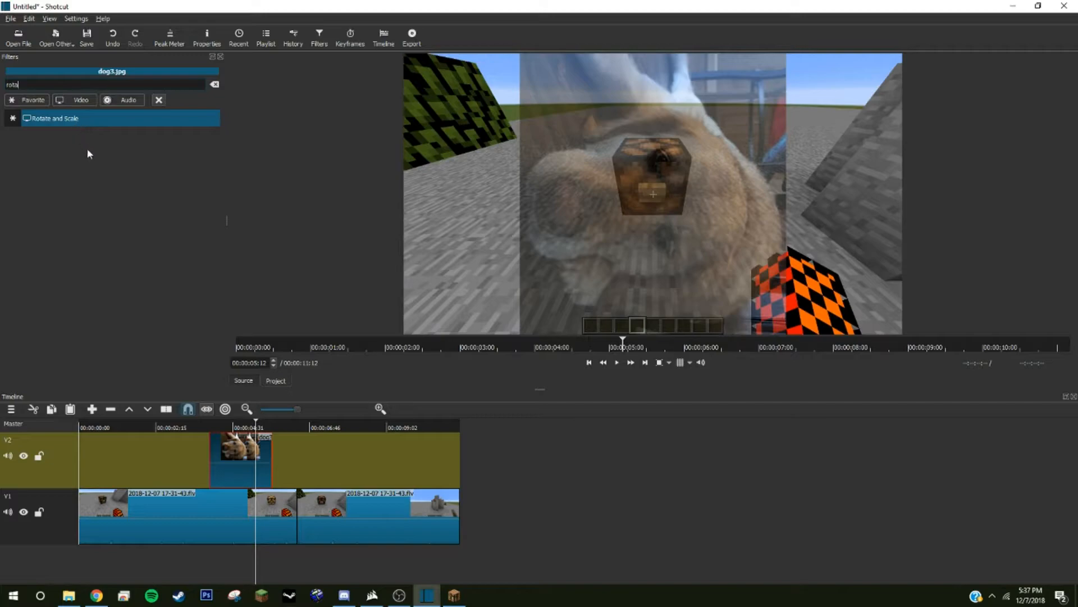
pyautogui.click(76, 120)
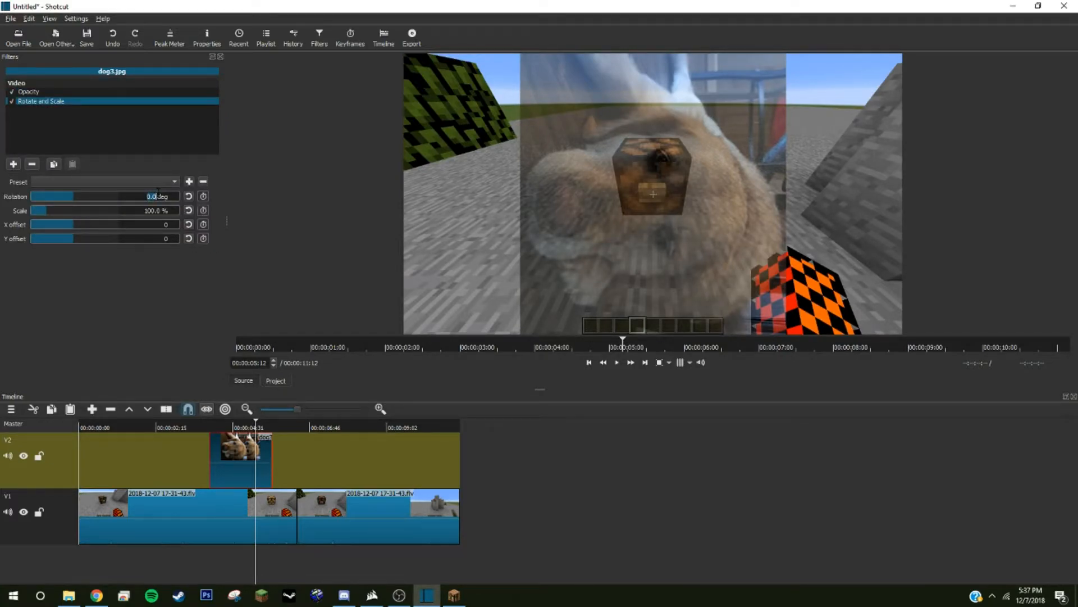
pyautogui.write('90')
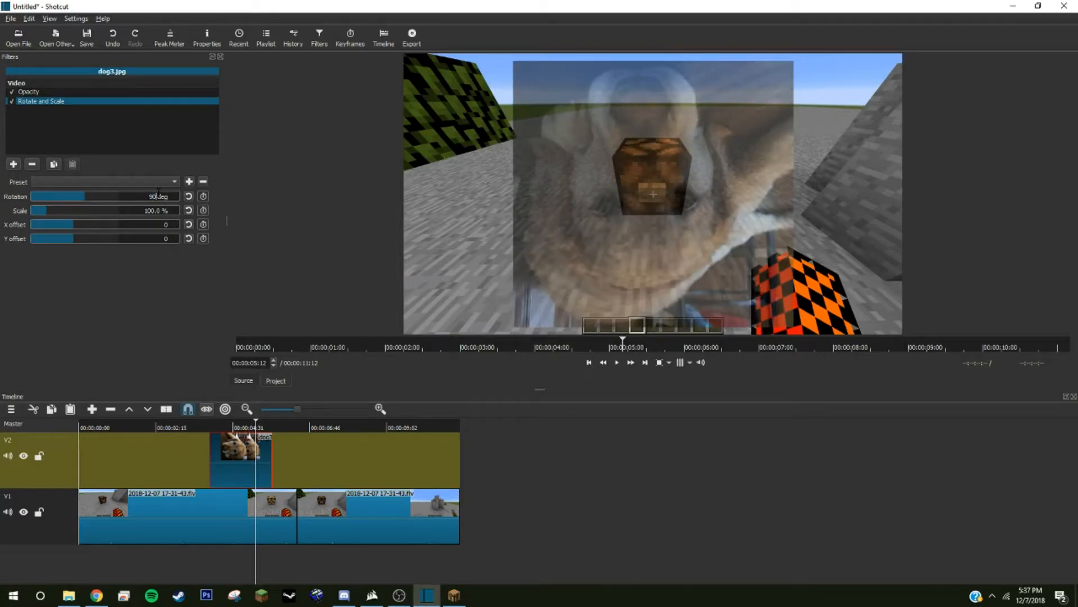
pyautogui.press('BackSpace')
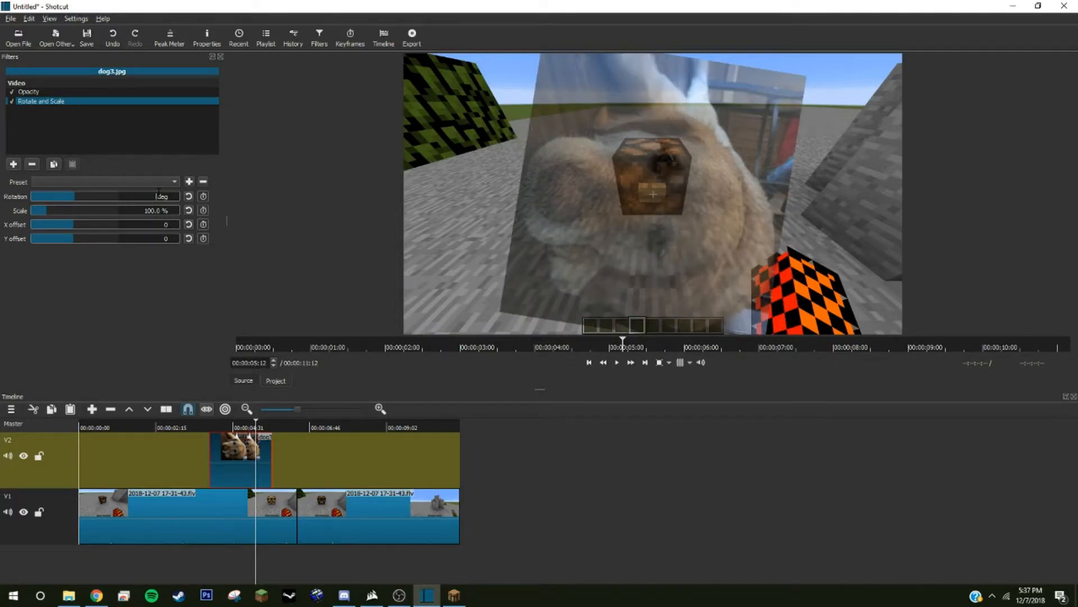
pyautogui.write('270')
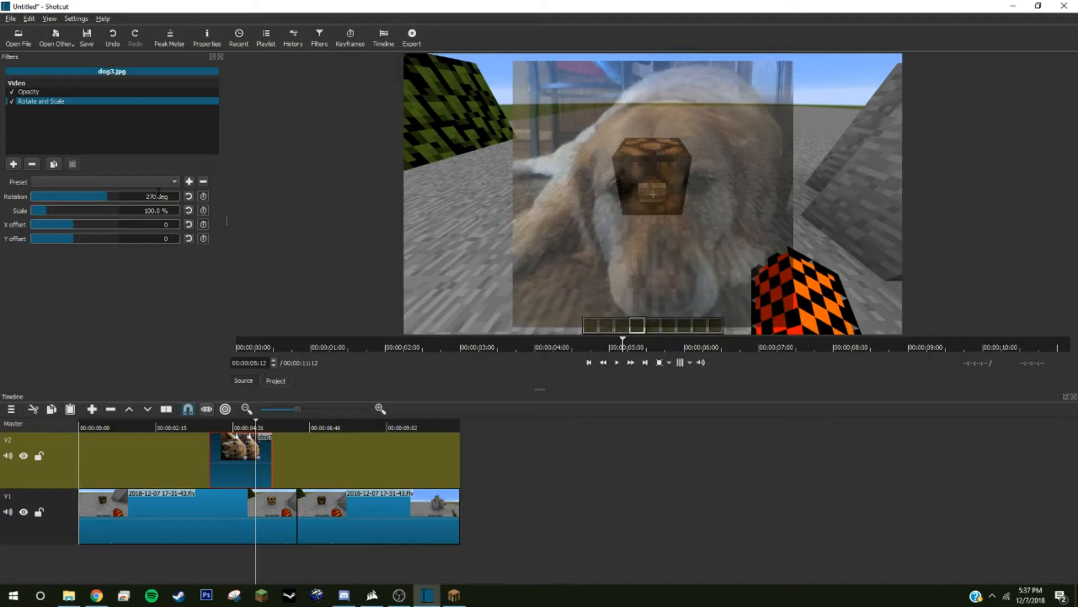
# Scale the dog image to 68.8 % and reposition it with X offset 525, using keyframes, and Y offset -1925.
pyautogui.moveTo(81, 212); pyautogui.dragTo(57, 207)
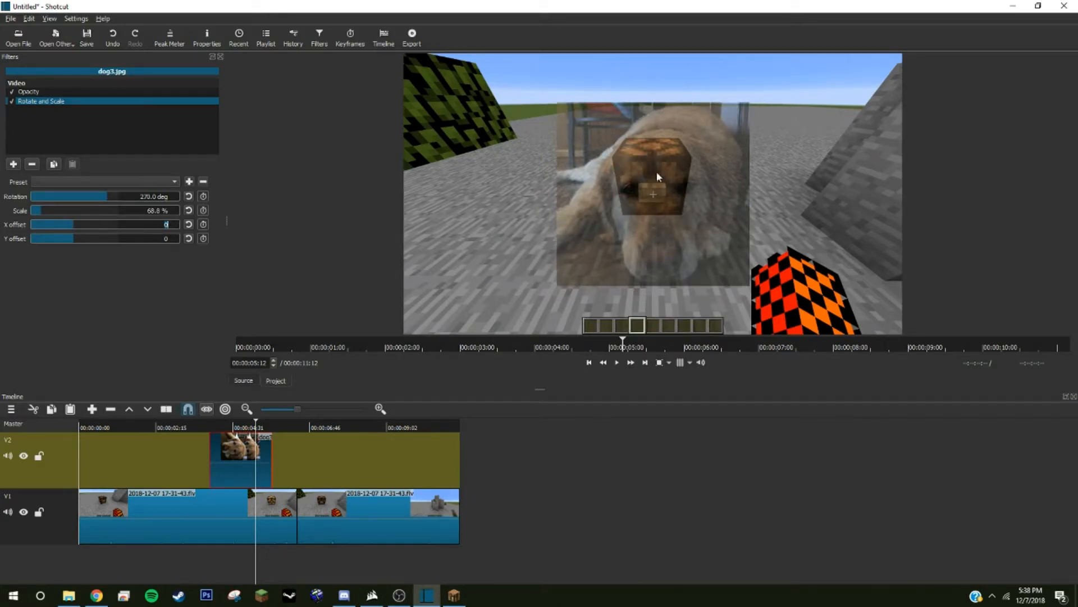
pyautogui.moveTo(72, 224); pyautogui.dragTo(85, 228)
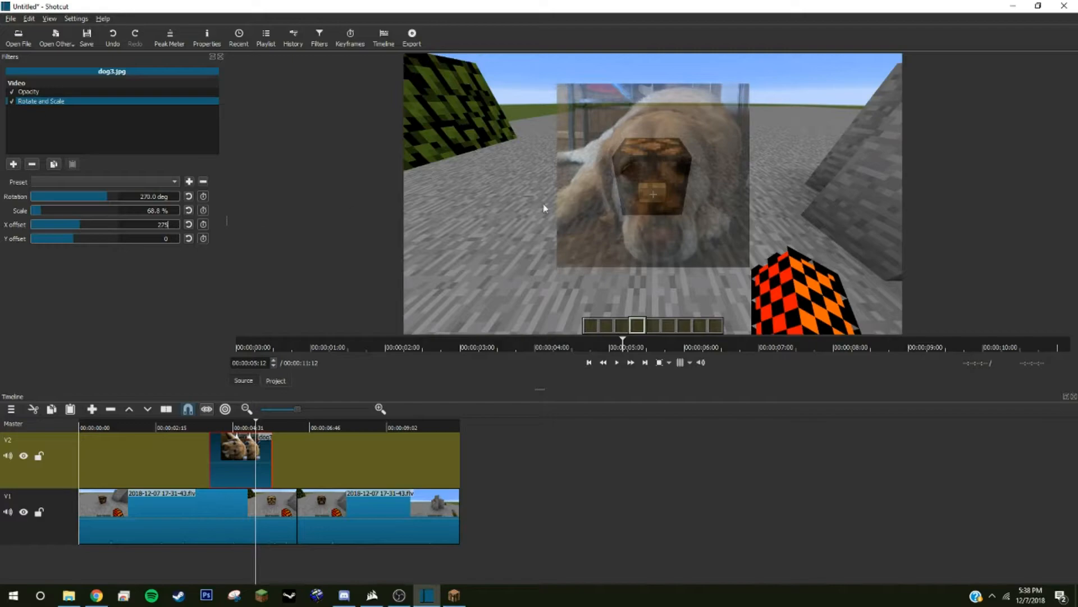
pyautogui.click(204, 224)
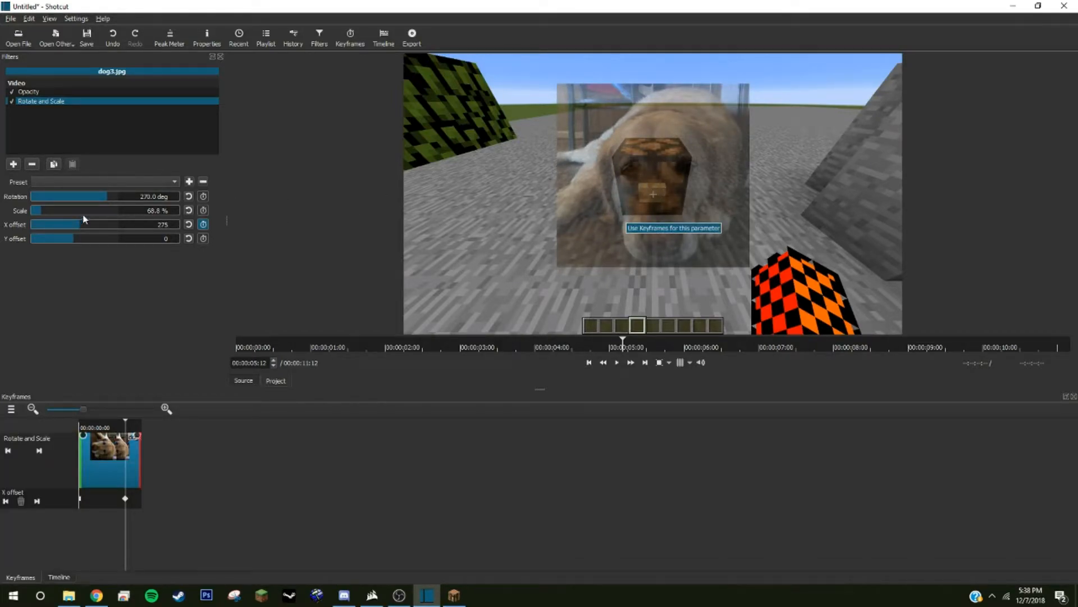
pyautogui.moveTo(85, 223)
pyautogui.mouseDown()
pyautogui.moveTo(62, 237)
pyautogui.moveTo(76, 238)
pyautogui.mouseUp()
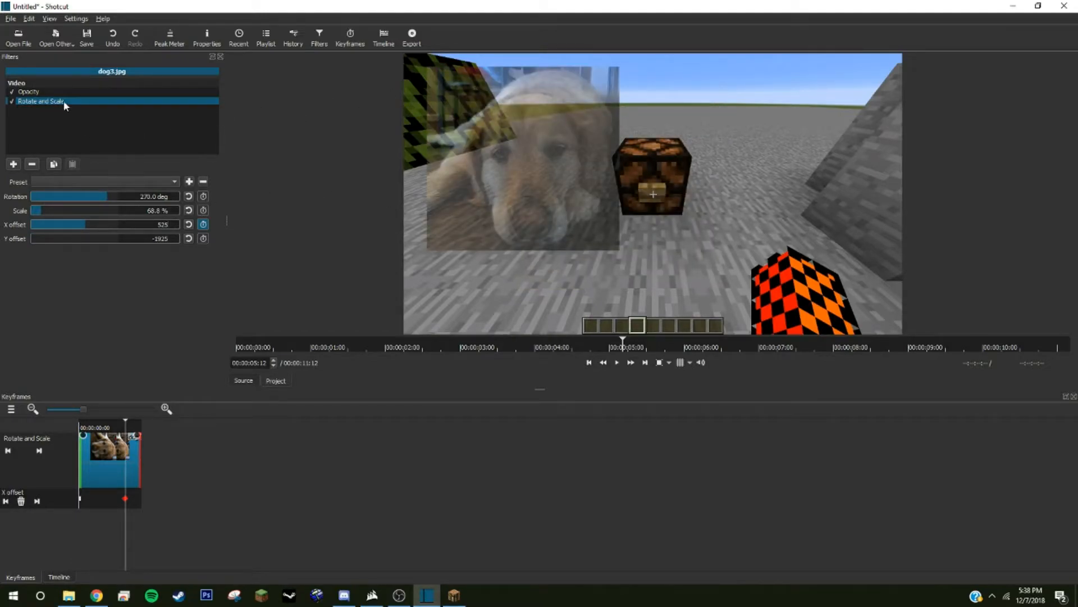
# Adjust the Opacity level of dog3.jpg slightly and add a Color Grading filter to the image.
pyautogui.click(28, 92)
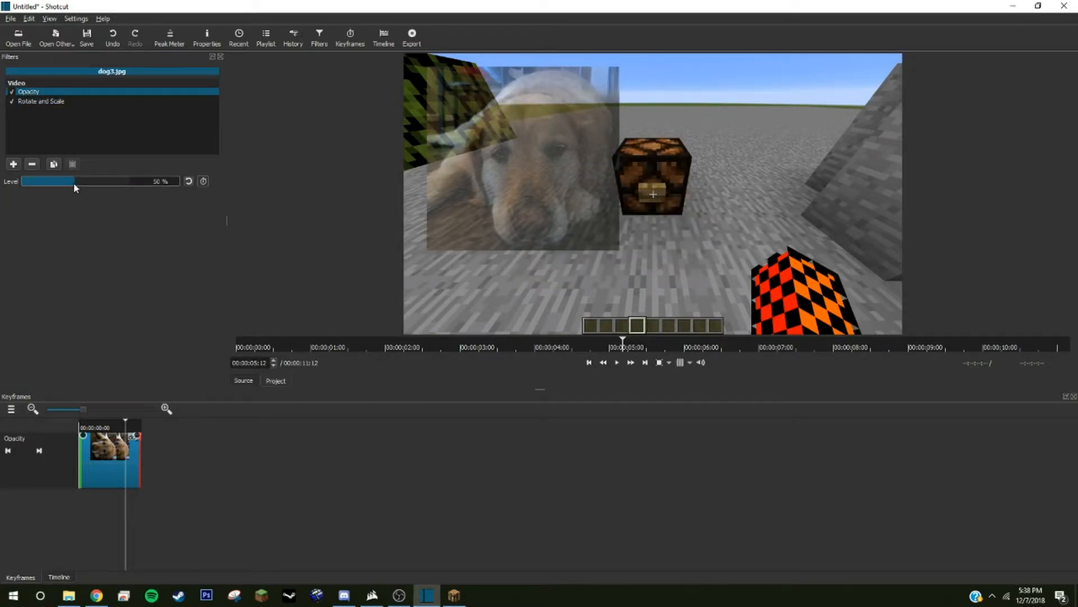
pyautogui.moveTo(77, 183); pyautogui.dragTo(83, 186)
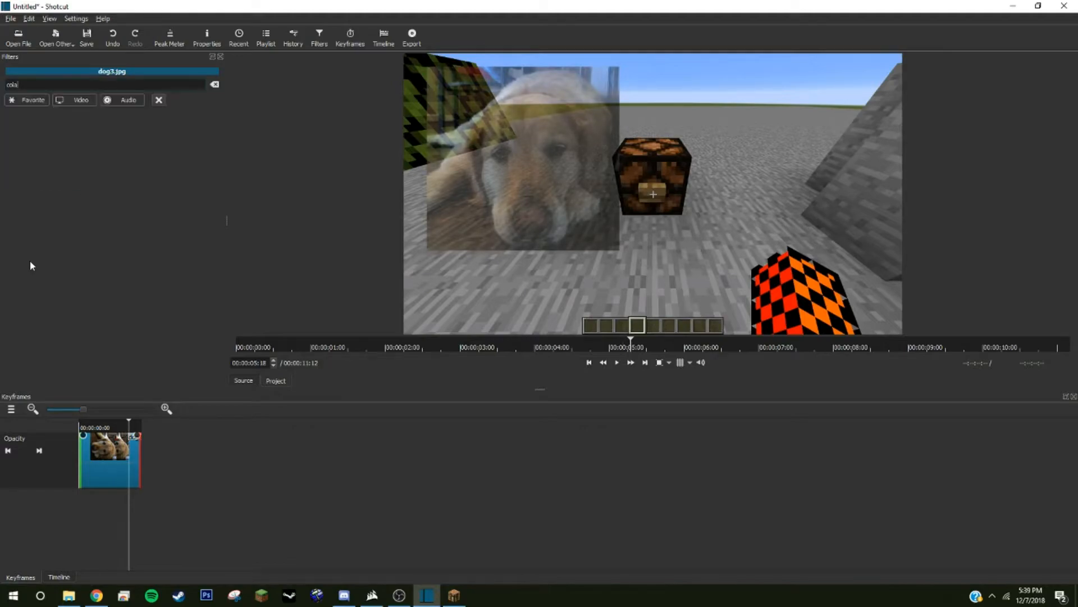
pyautogui.press('BackSpace')
pyautogui.press('BackSpace')
pyautogui.press('BackSpace')
pyautogui.press('BackSpace')
pyautogui.press('BackSpace')
pyautogui.write('col')
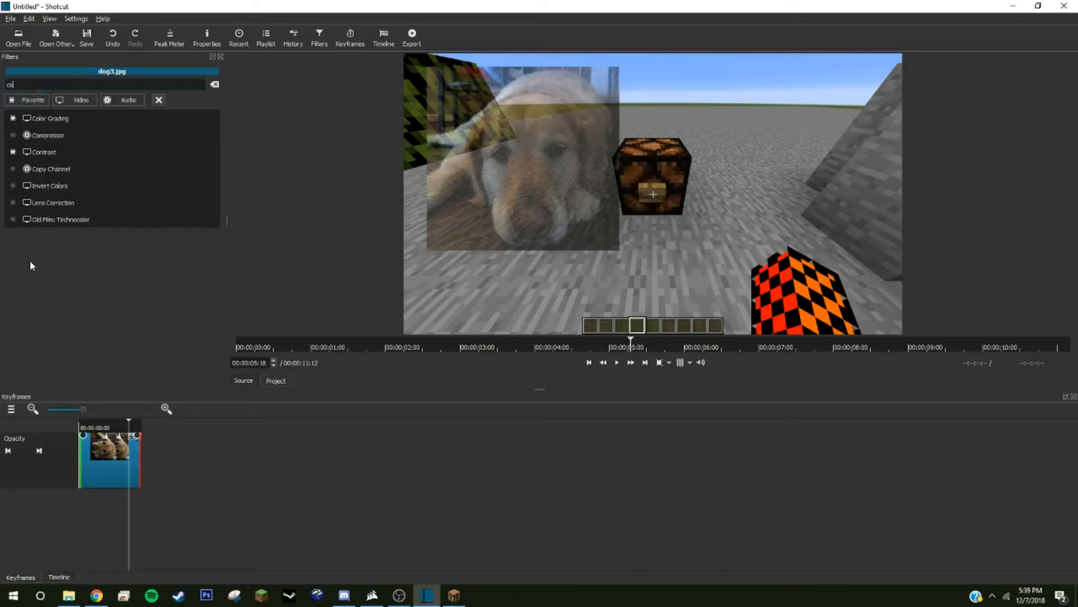
pyautogui.click(58, 119)
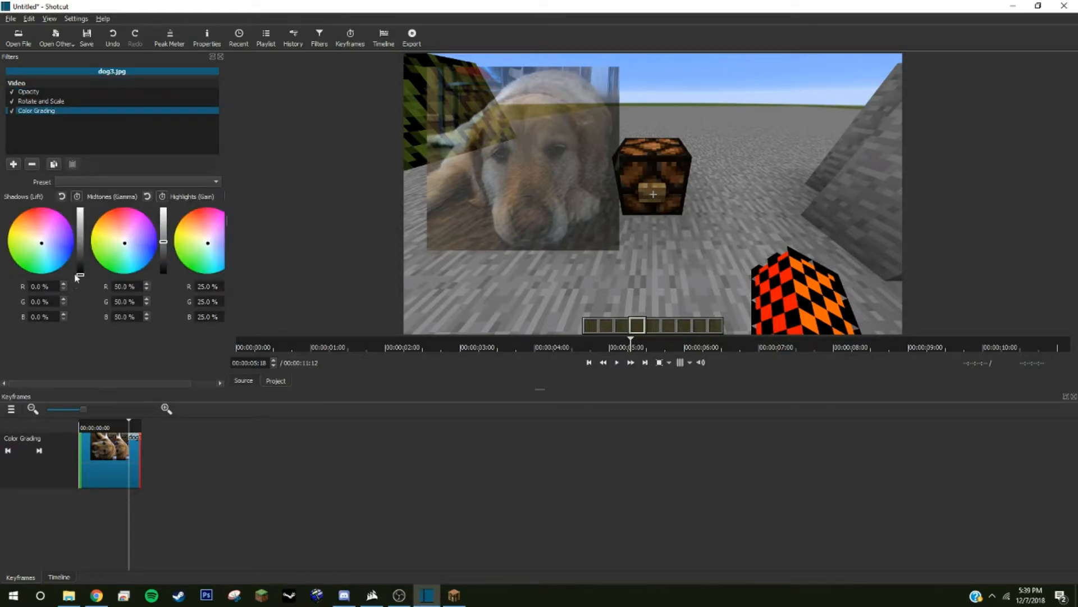
# Raise the Color Grading highlights to 44.9 % in all three channels and lower the midtones.
pyautogui.moveTo(90, 382); pyautogui.dragTo(192, 371)
pyautogui.moveTo(215, 258); pyautogui.dragTo(216, 246)
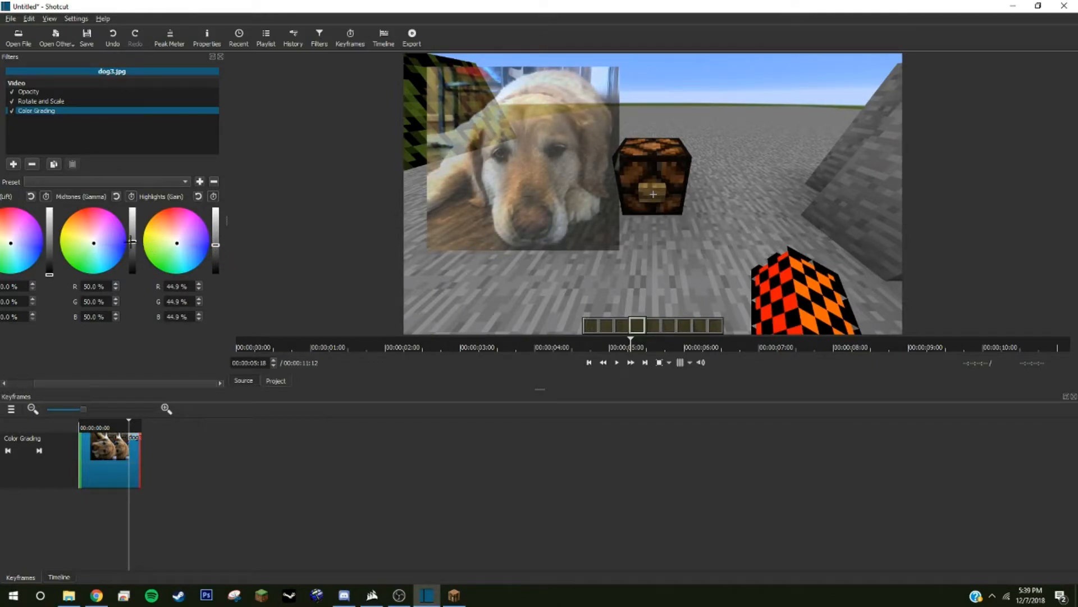
pyautogui.moveTo(131, 242); pyautogui.dragTo(133, 253)
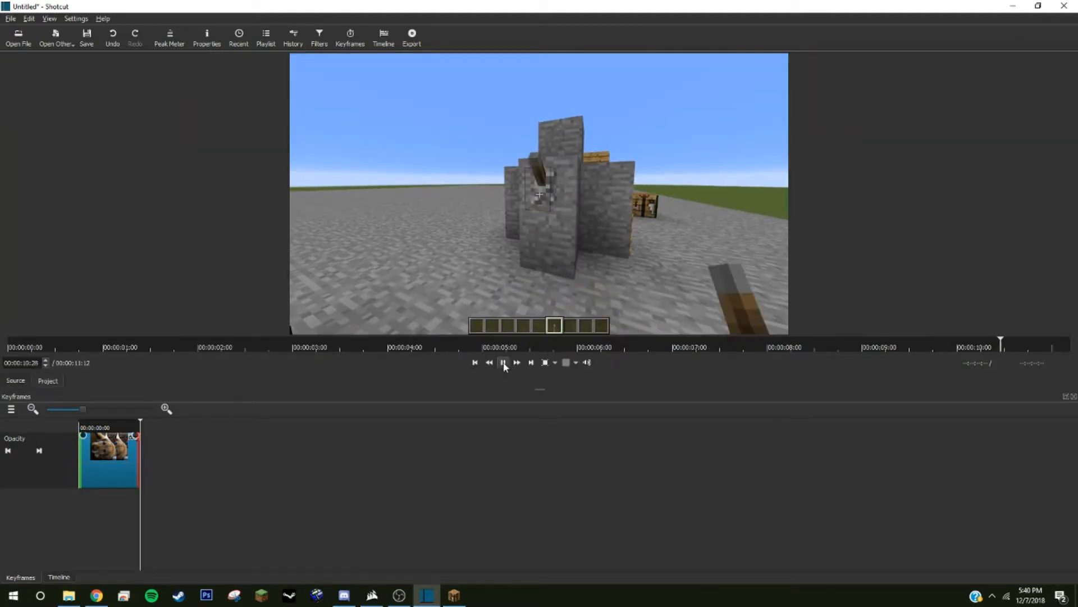
# Return to the timeline and play it from before the dog image to review the filtered overlay.
pyautogui.click(503, 363)
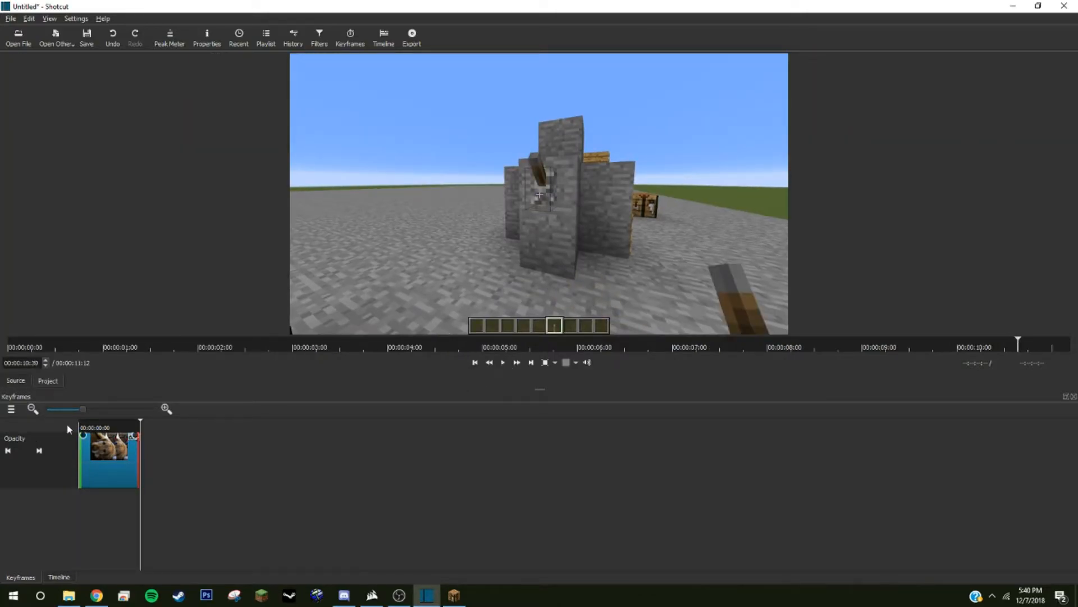
pyautogui.click(58, 577)
pyautogui.click(228, 472)
pyautogui.click(178, 477)
pyautogui.click(503, 363)
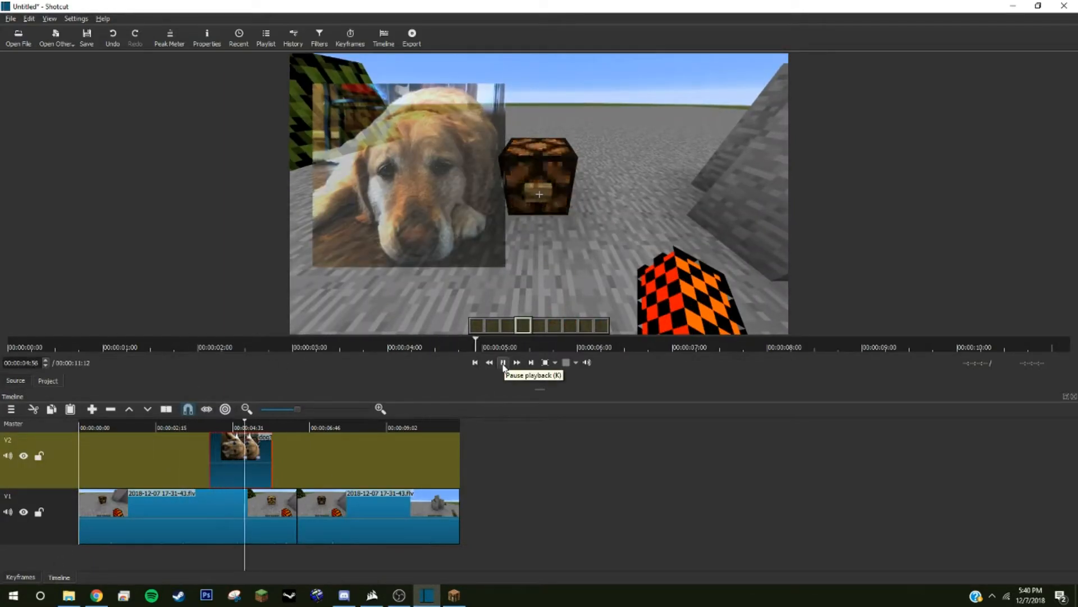
pyautogui.click(503, 362)
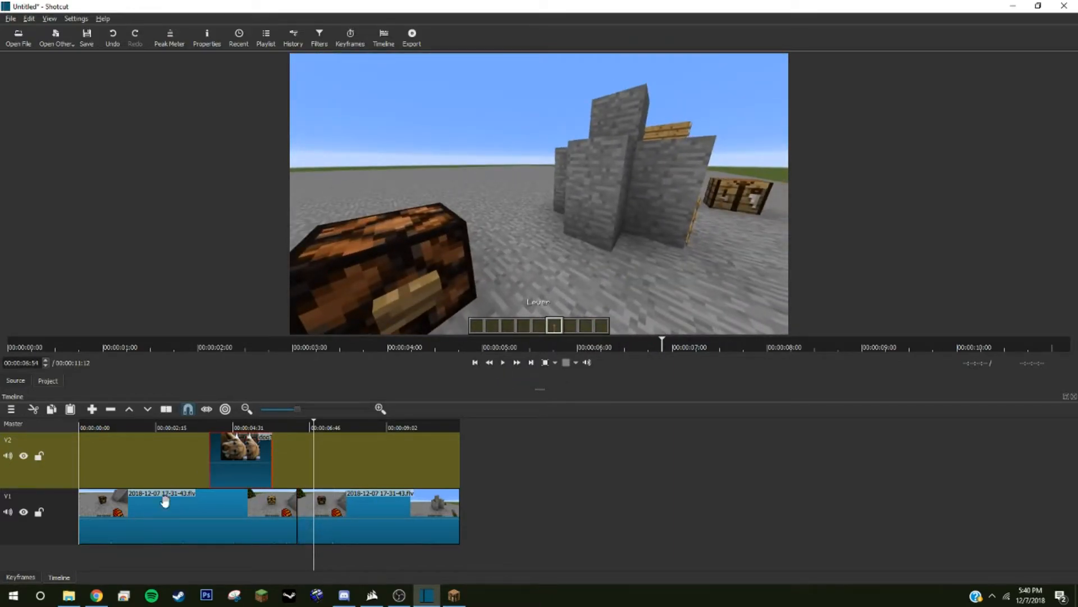
pyautogui.rightClick(342, 548)
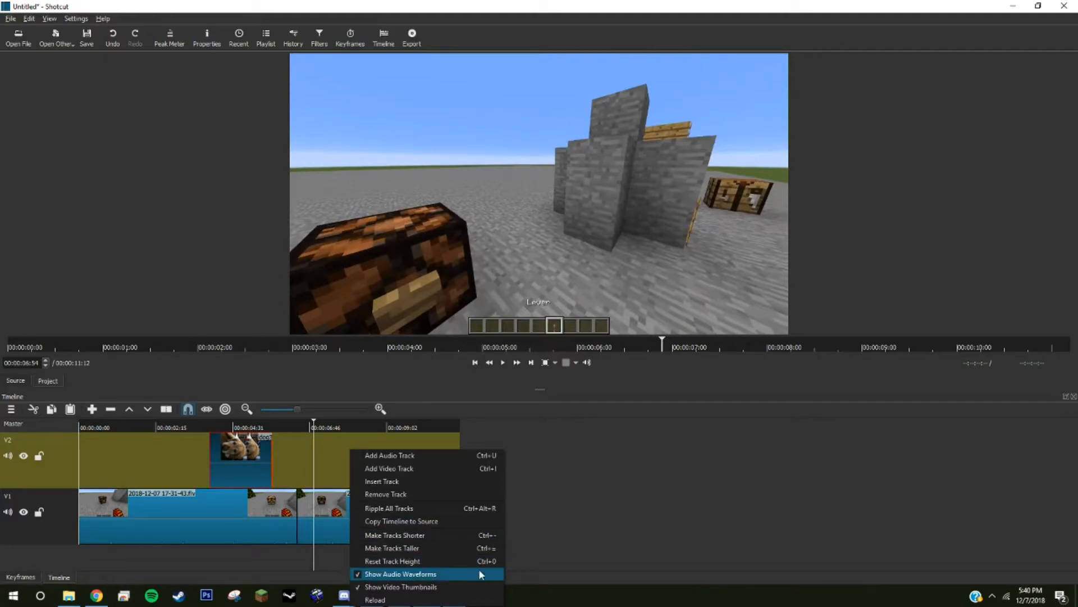
pyautogui.click(408, 456)
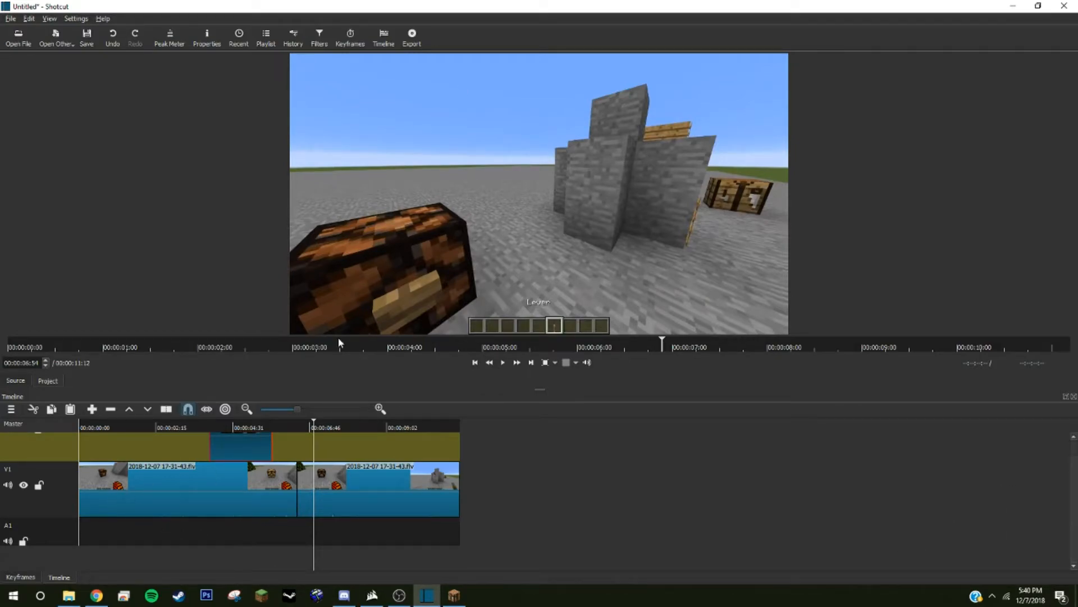
pyautogui.click(19, 37)
pyautogui.click(50, 218)
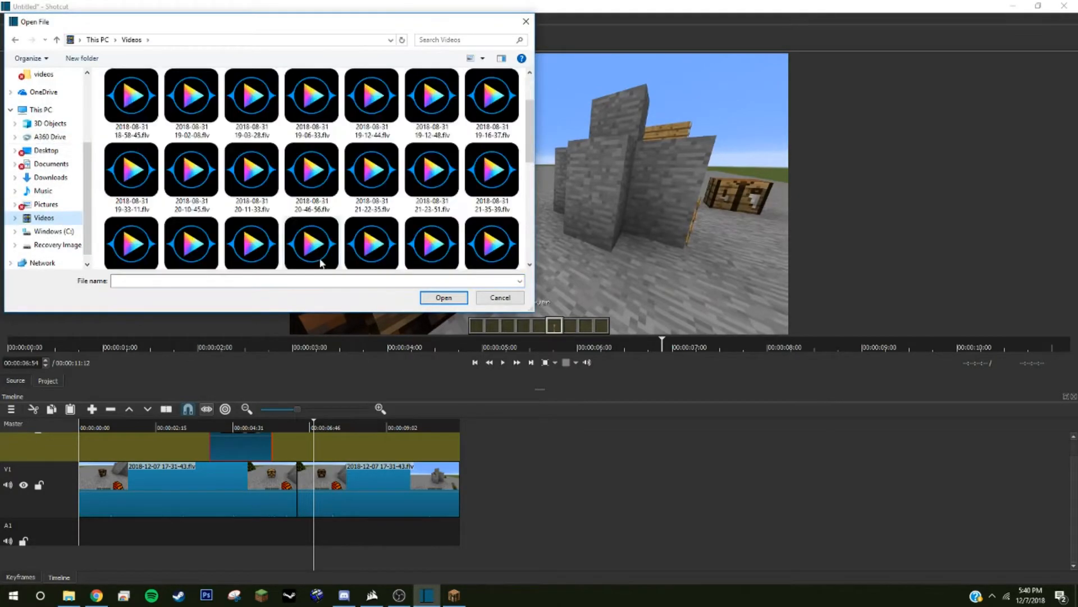
pyautogui.scroll(-3, 298, 245)
pyautogui.click(298, 246)
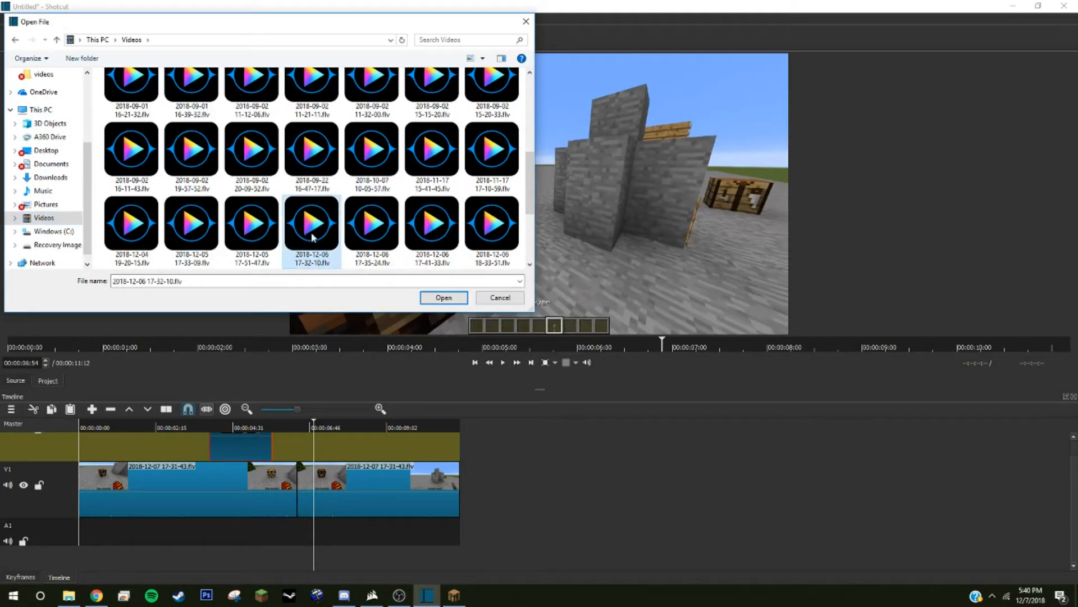
pyautogui.click(440, 298)
# Preview the opened recording briefly and place it at the start of audio track A1.
pyautogui.click(503, 362)
pyautogui.click(503, 363)
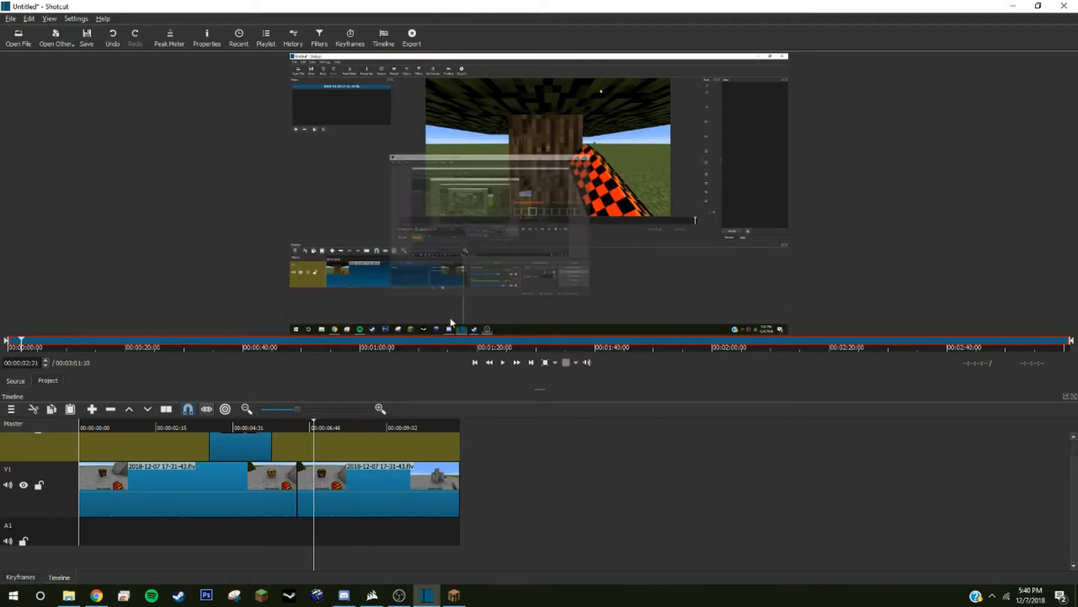
pyautogui.moveTo(478, 145); pyautogui.dragTo(80, 538)
pyautogui.moveTo(919, 566); pyautogui.dragTo(79, 561)
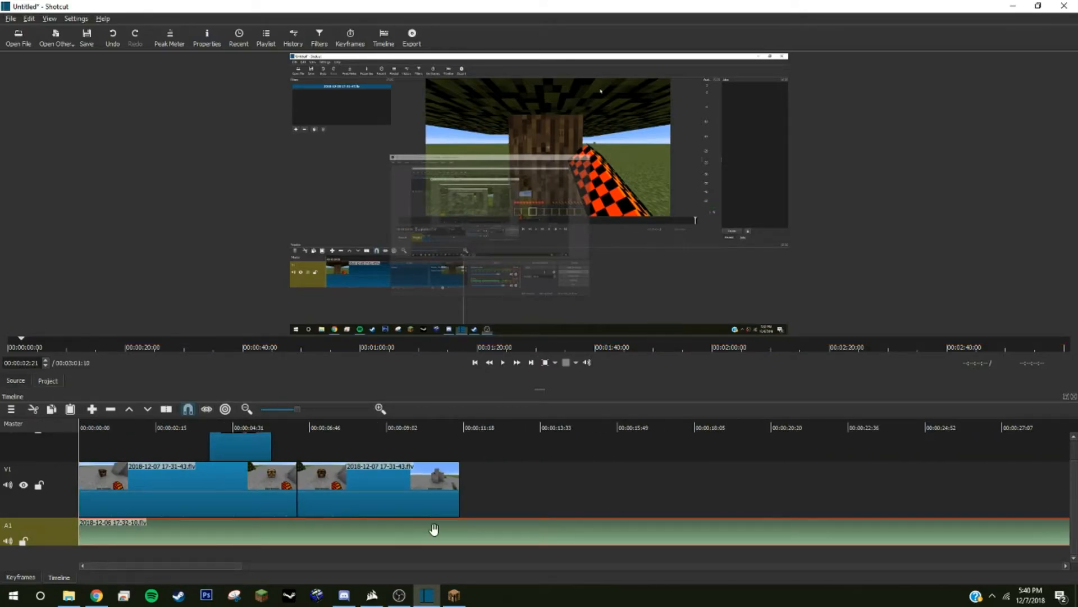
# Split the A1 audio clip where the video ends at 00:00:11:12 and delete the excess part.
pyautogui.click(456, 527)
pyautogui.moveTo(452, 527); pyautogui.dragTo(459, 531)
pyautogui.rightClick(460, 531)
pyautogui.click(506, 572)
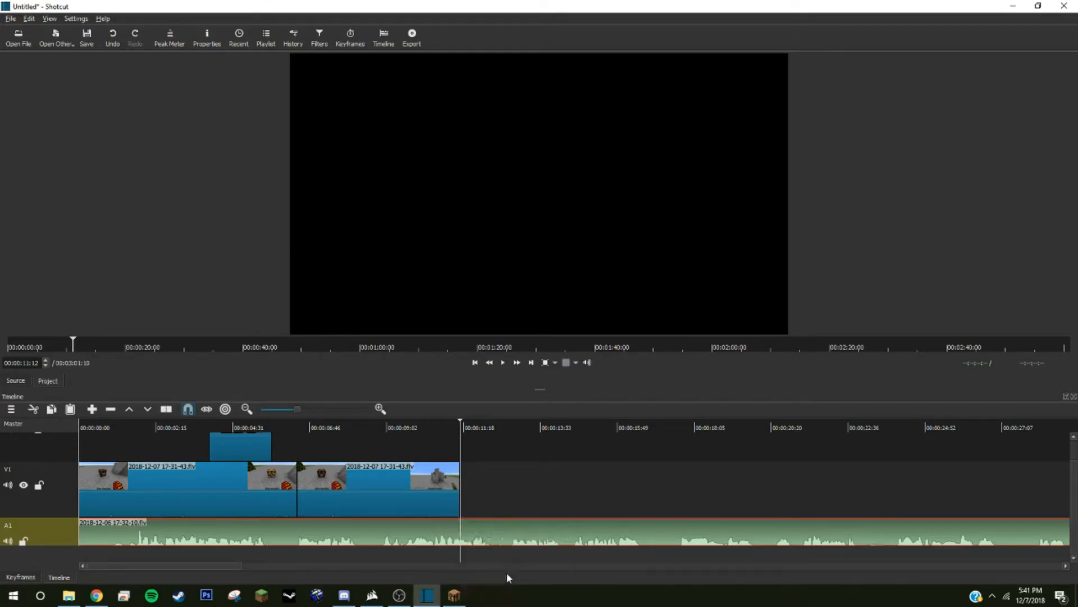
pyautogui.press('Delete')
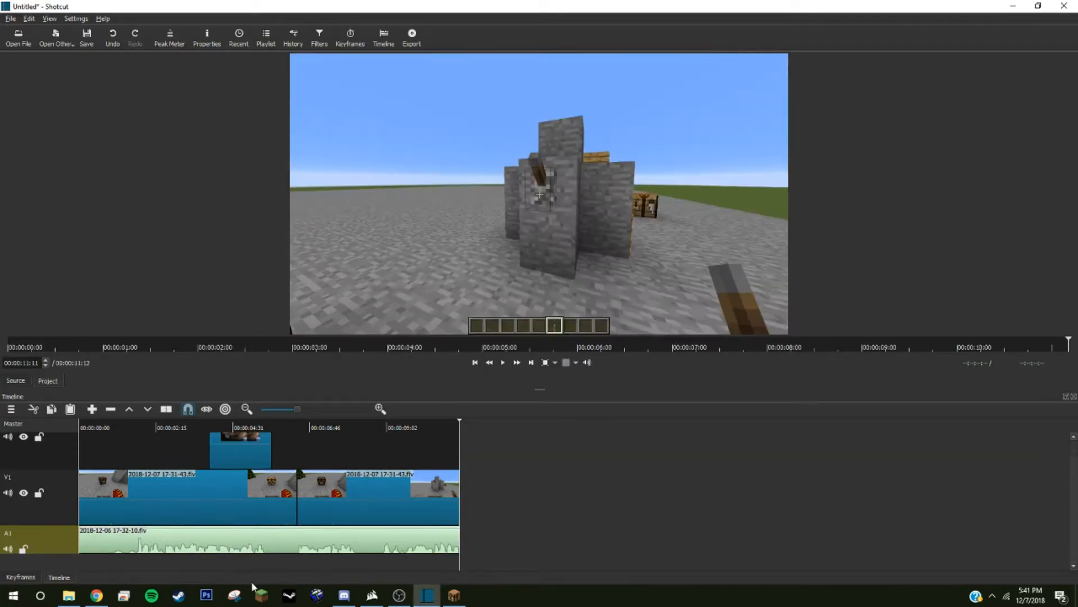
# Add a Gain / Volume filter to the A1 audio clip and lower its level to -15.6 dB.
pyautogui.scroll(1, 253, 534)
pyautogui.click(241, 548)
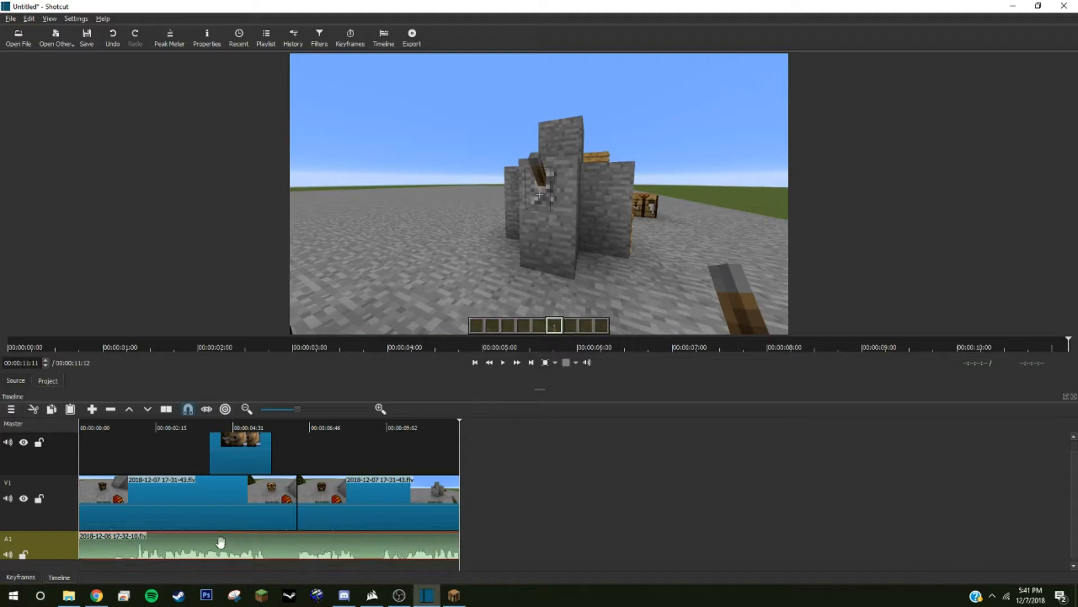
pyautogui.click(321, 35)
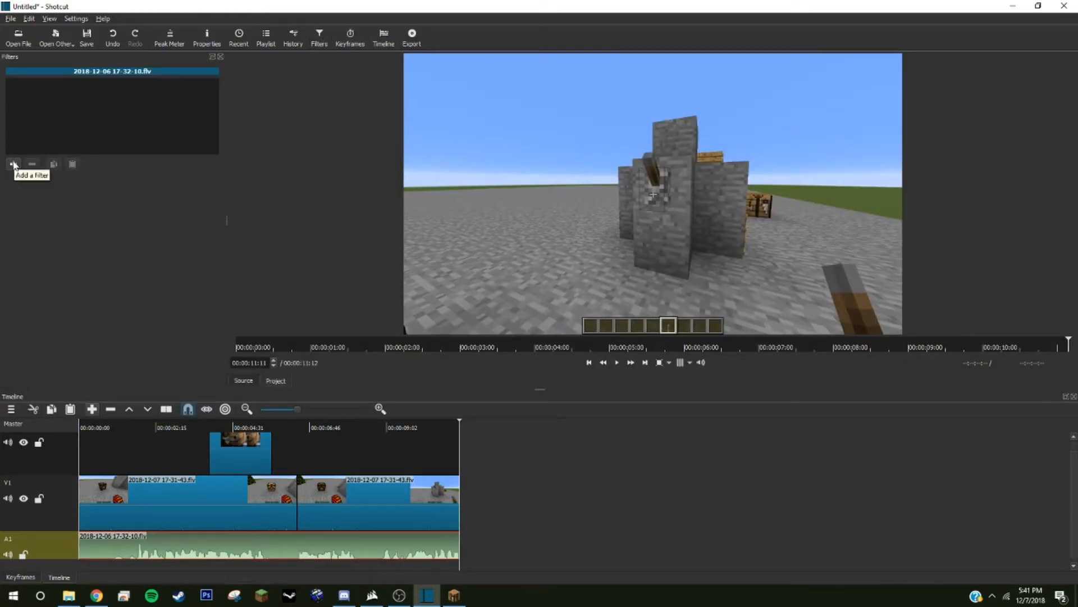
pyautogui.click(13, 164)
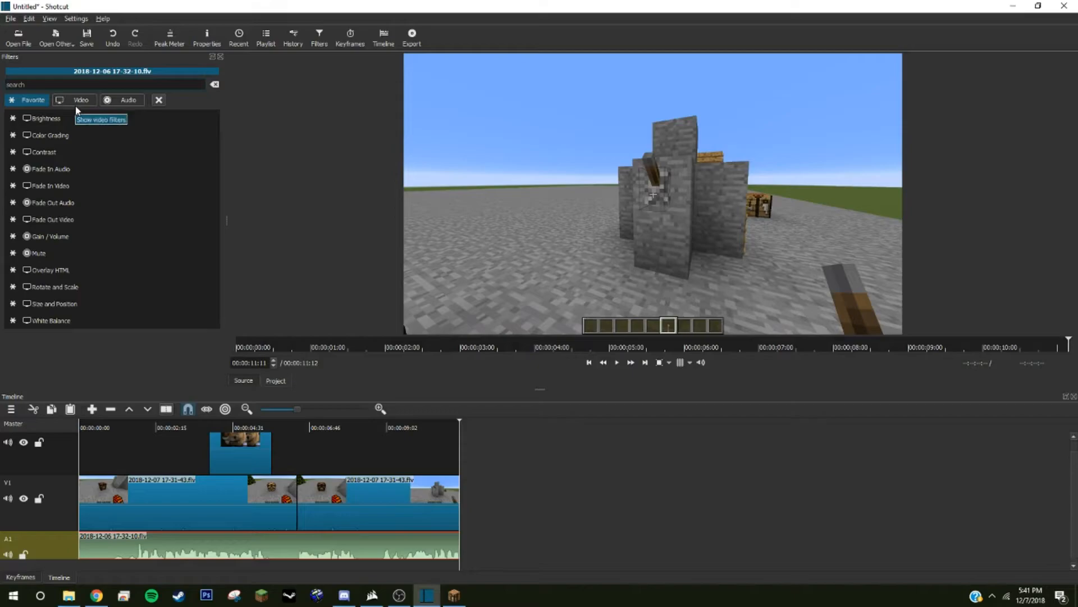
pyautogui.write('vo')
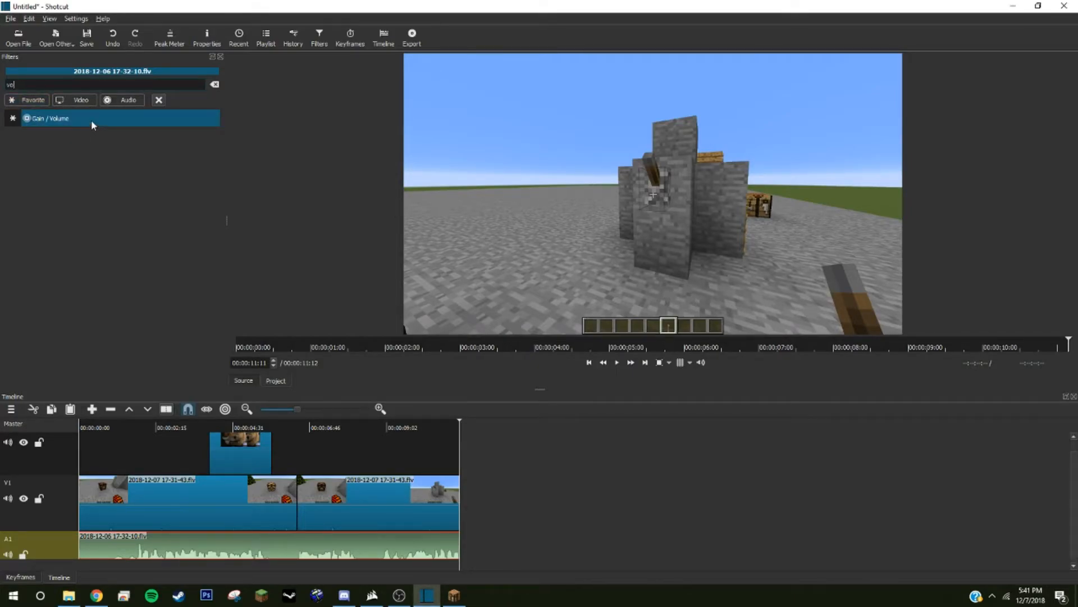
pyautogui.click(91, 120)
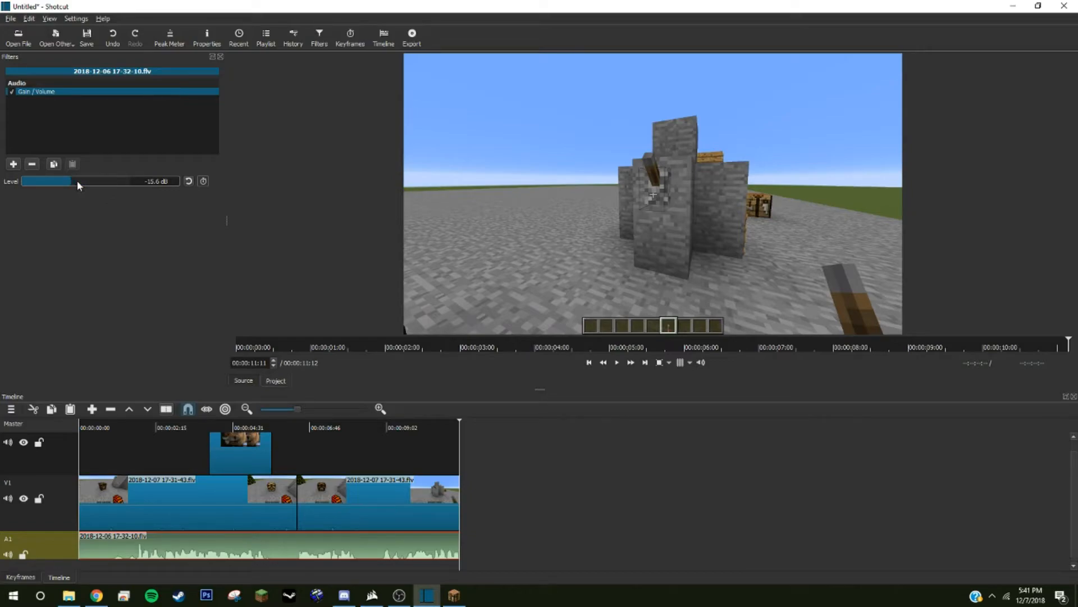
# Play the timeline from around the dog image to check the lowered audio.
pyautogui.moveTo(229, 428); pyautogui.dragTo(221, 428)
pyautogui.click(618, 362)
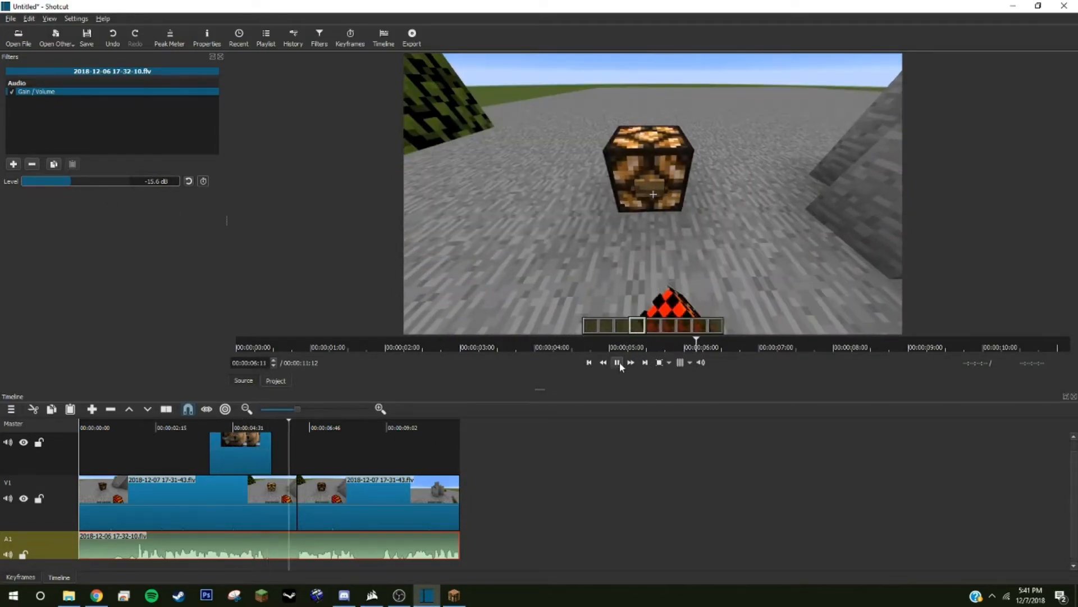
pyautogui.click(618, 362)
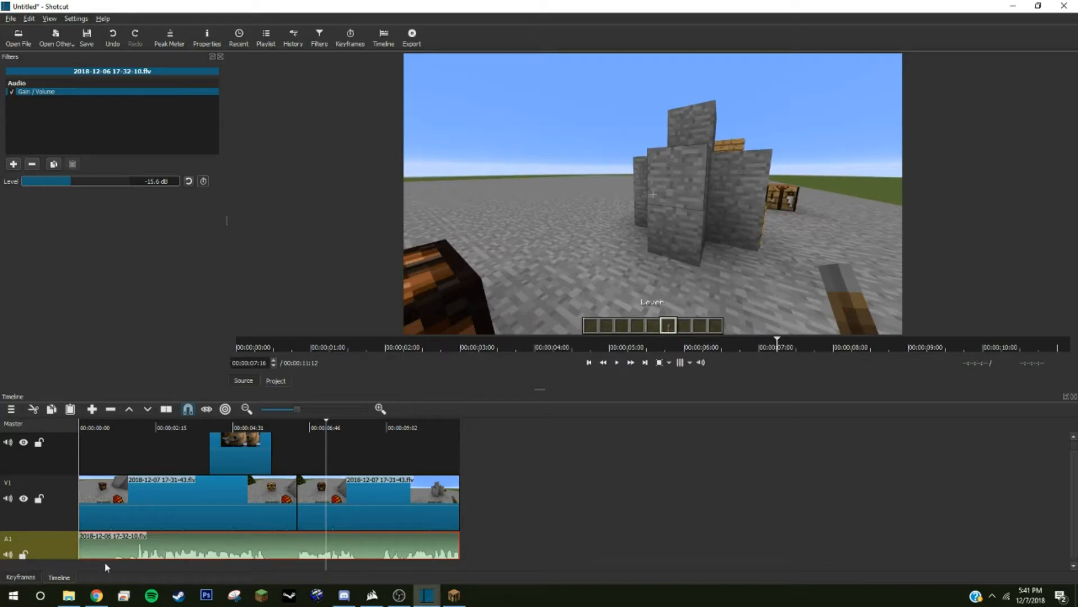
# Split the A1 audio clip at 00:00:02:16.
pyautogui.click(157, 548)
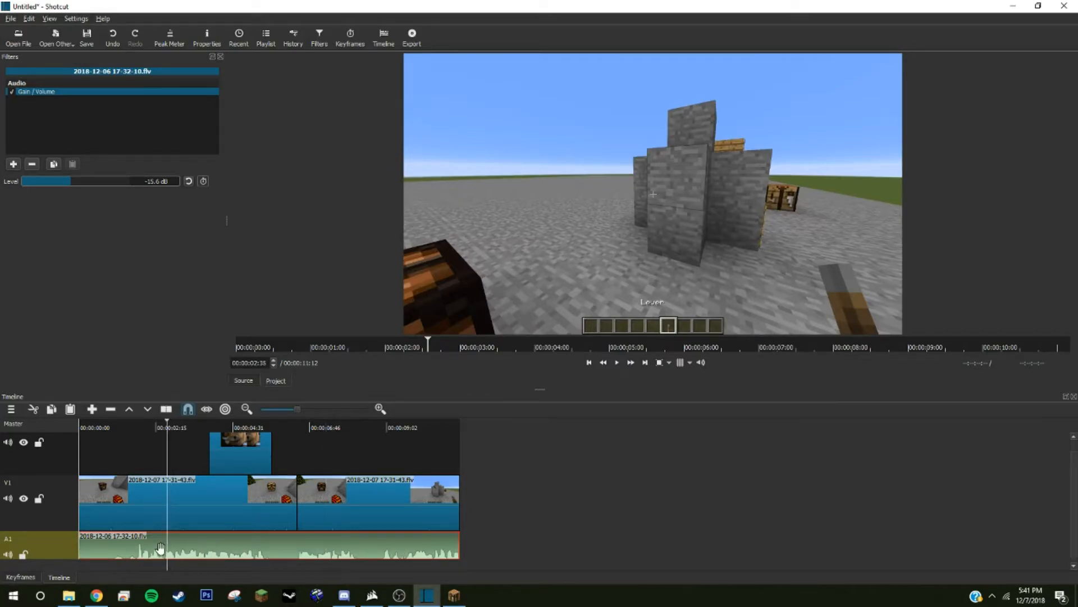
pyautogui.rightClick(157, 548)
pyautogui.click(197, 573)
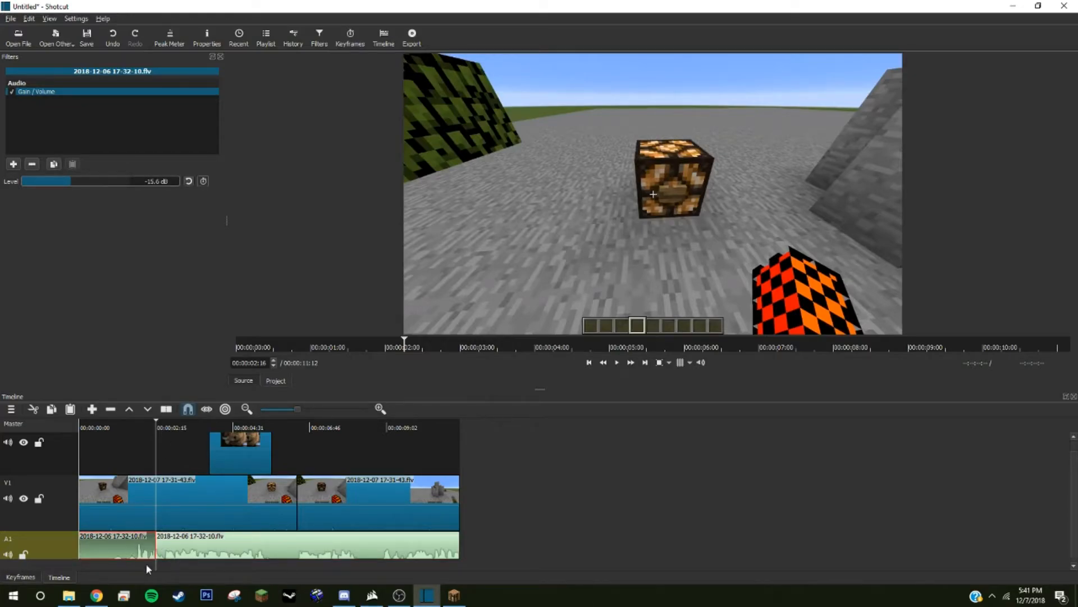
# Add a Fade In Audio filter to the first A1 section and extend its duration to 00:00:02:16.
pyautogui.click(13, 164)
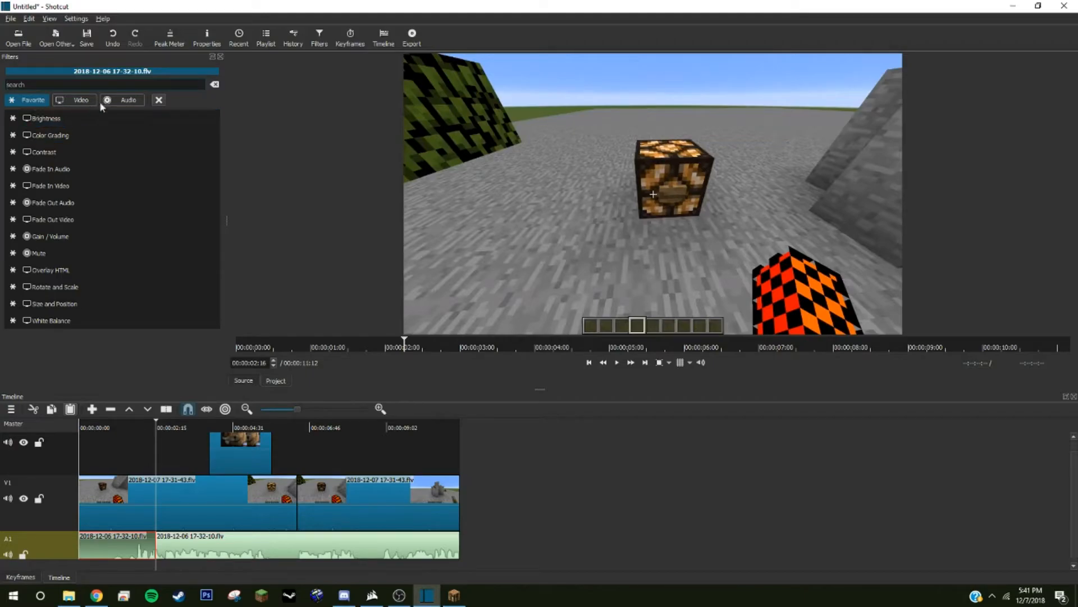
pyautogui.click(124, 101)
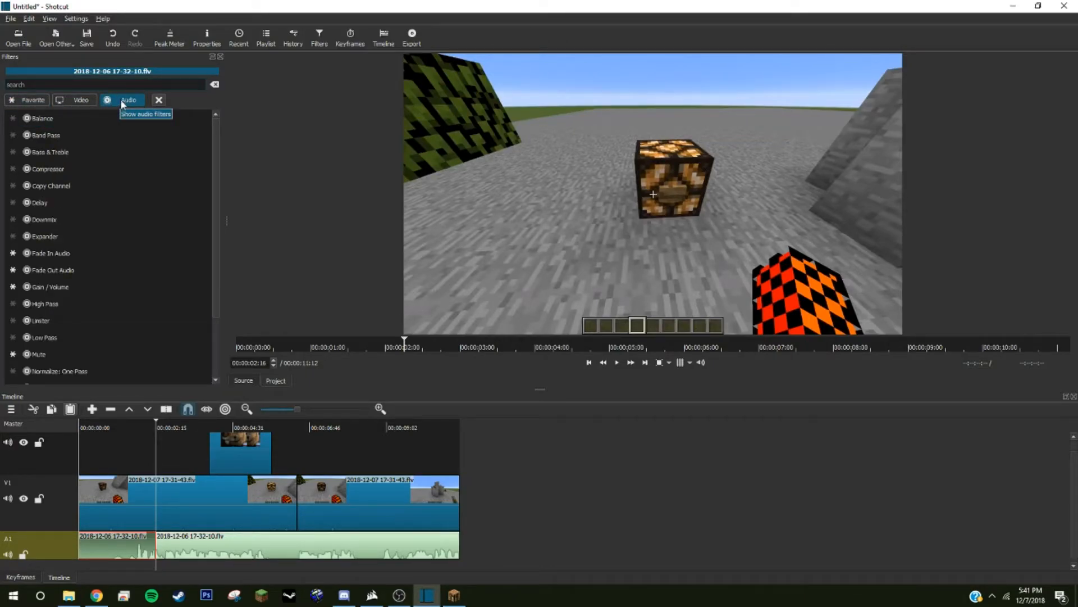
pyautogui.scroll(-2, 104, 143)
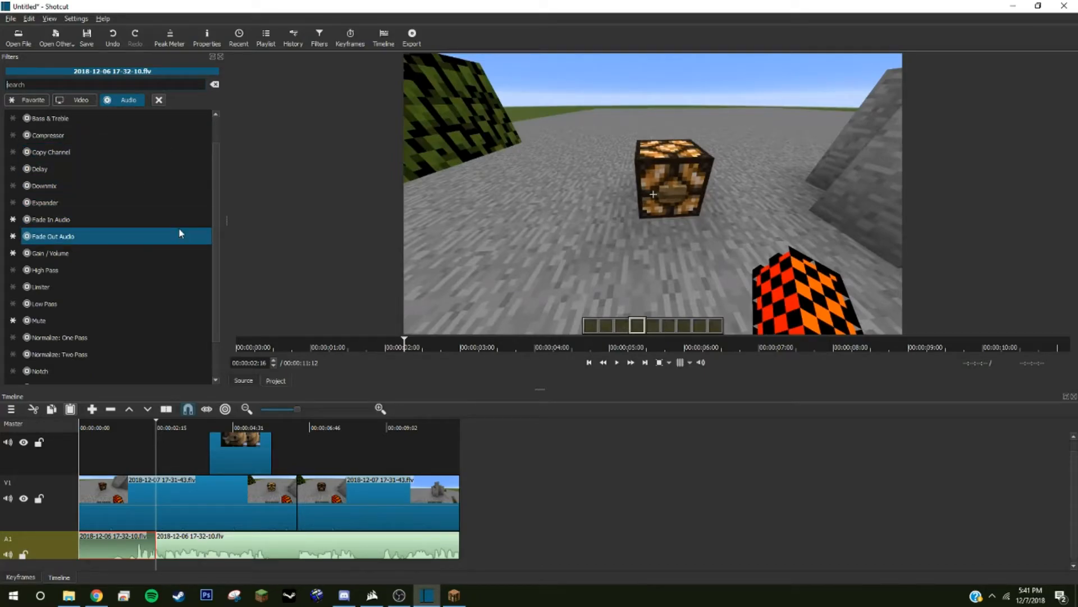
pyautogui.scroll(2, 180, 230)
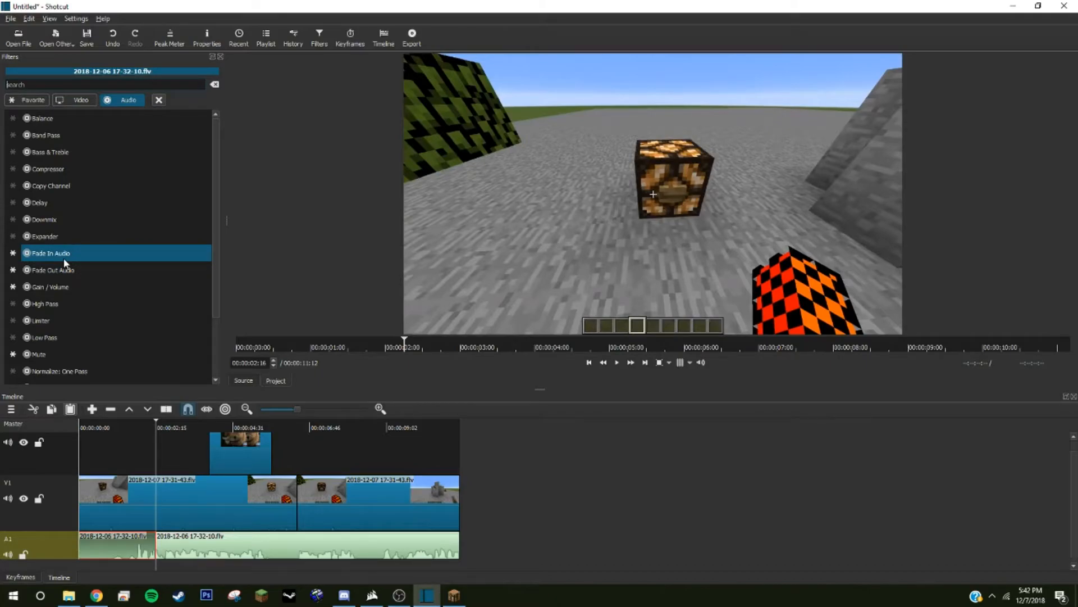
pyautogui.click(64, 259)
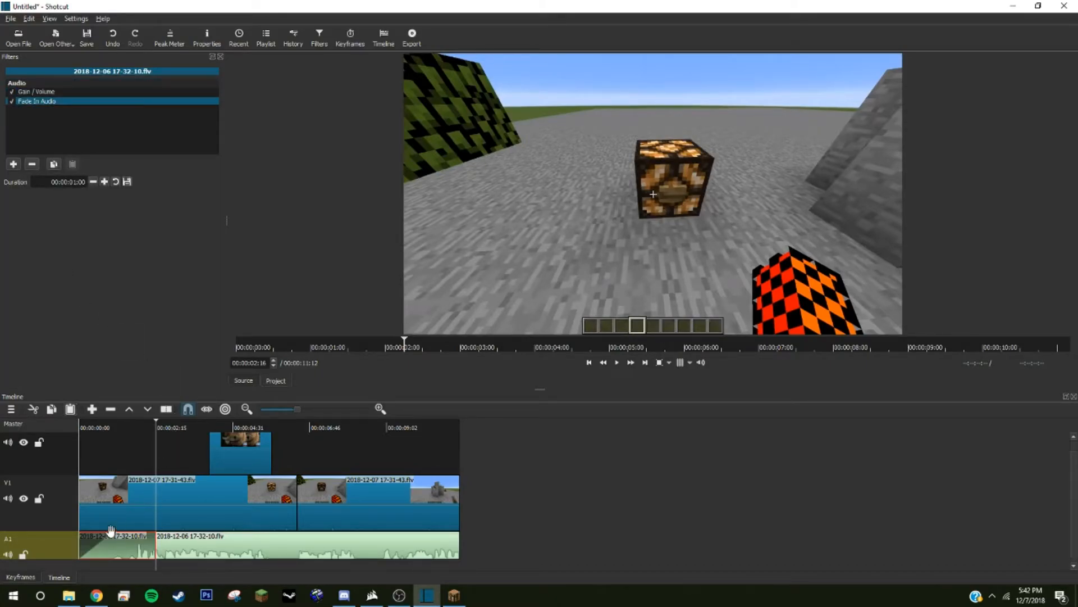
pyautogui.moveTo(117, 539); pyautogui.dragTo(179, 566)
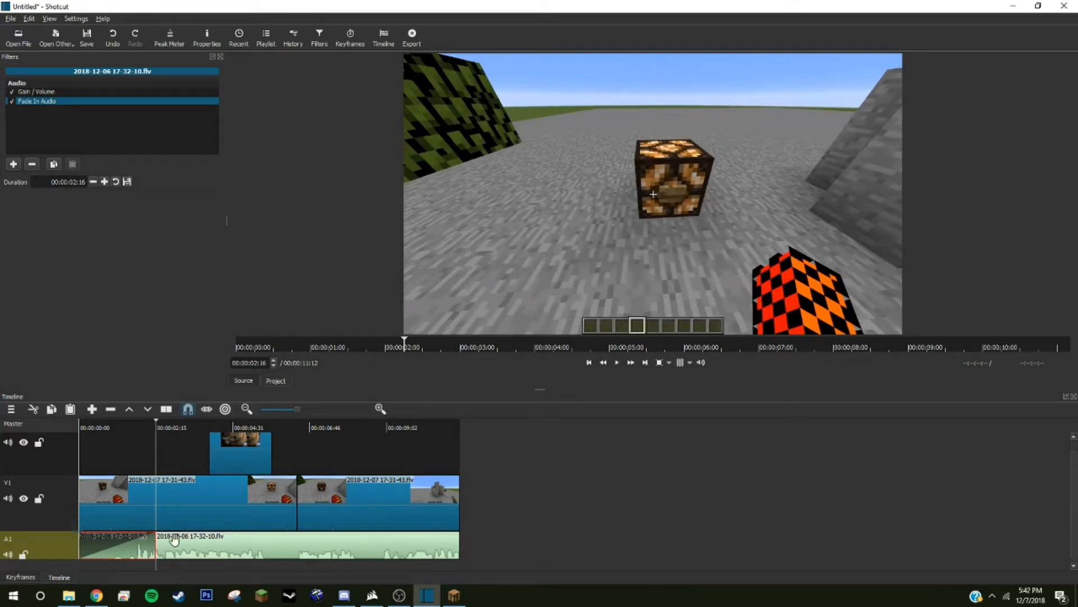
# Play the opening of the timeline to hear the audio fade-in, and return the playhead near the start.
pyautogui.moveTo(124, 526); pyautogui.dragTo(96, 490)
pyautogui.moveTo(254, 340); pyautogui.dragTo(212, 337)
pyautogui.click(614, 363)
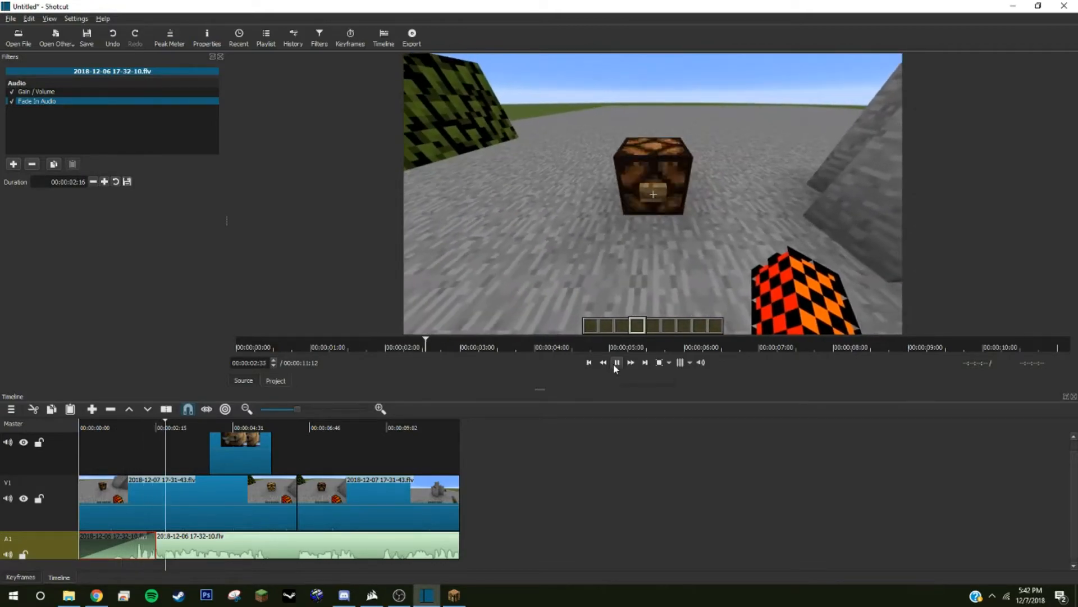
pyautogui.click(616, 363)
pyautogui.moveTo(115, 431); pyautogui.dragTo(82, 431)
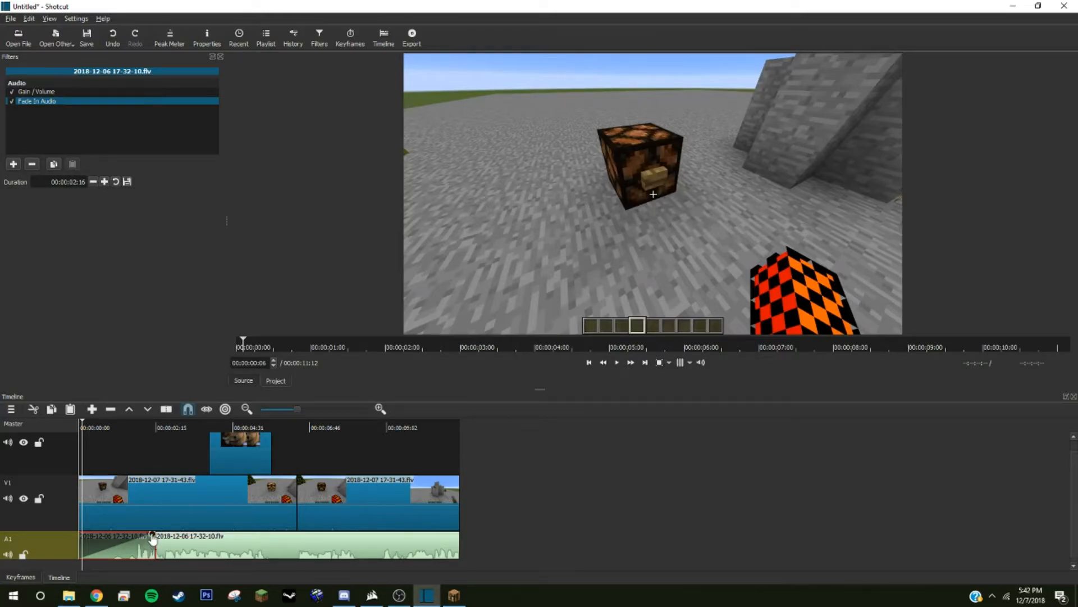
# Test the first A1 section's Gain / Volume level at 13.8 dB in playback, and set it to -9.2 dB.
pyautogui.click(191, 535)
pyautogui.click(117, 181)
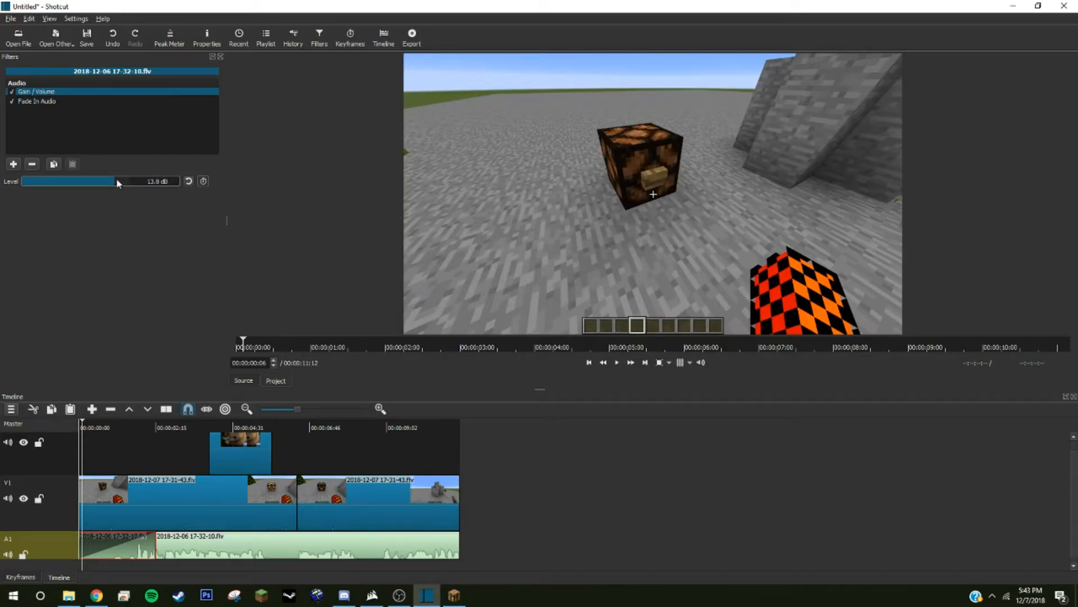
pyautogui.click(616, 363)
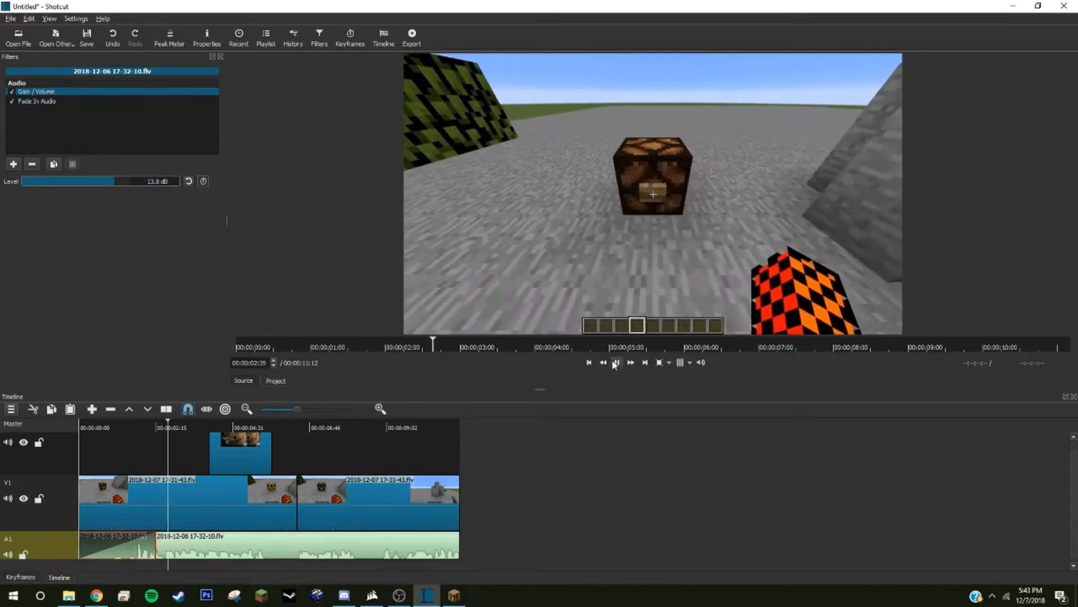
pyautogui.click(616, 363)
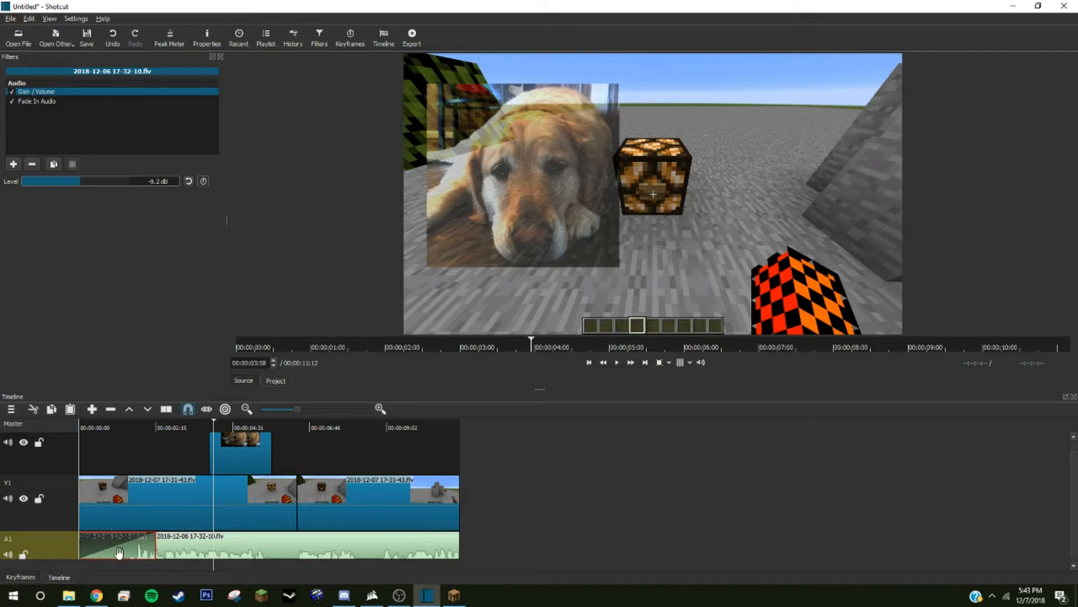
# Select the first V1 clip and play it up to the dog image to locate the section needing an audio change.
pyautogui.click(185, 497)
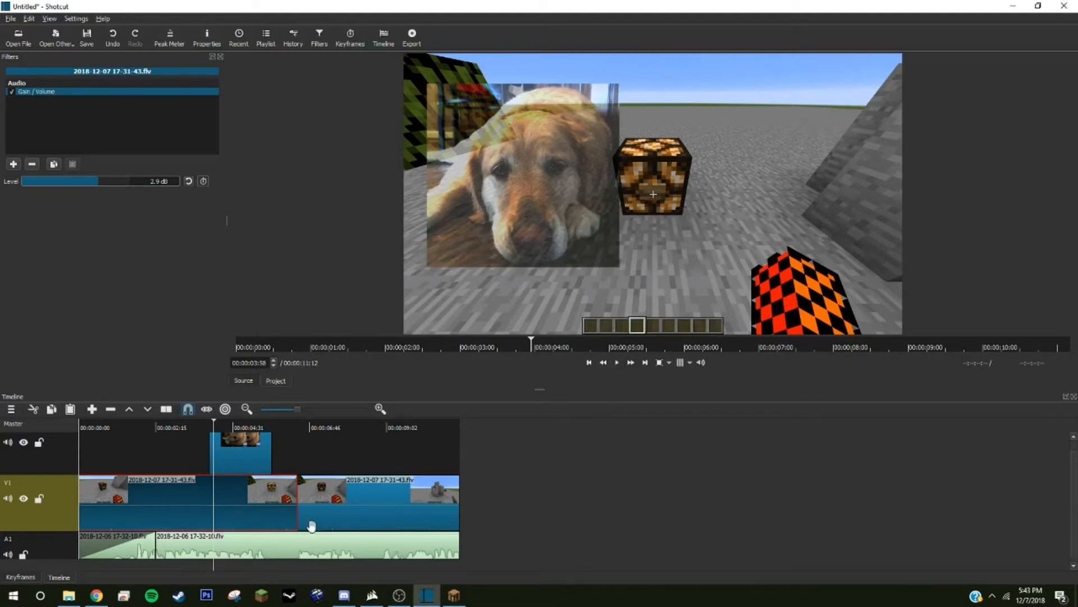
pyautogui.moveTo(213, 498); pyautogui.dragTo(176, 498)
pyautogui.click(616, 363)
pyautogui.click(616, 363)
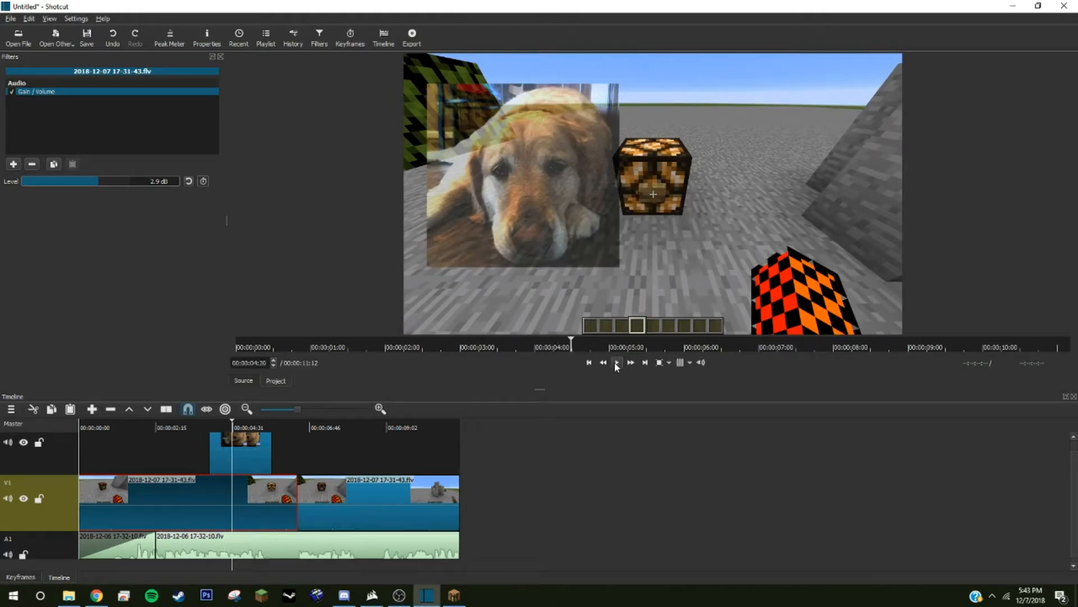
# Split the first V1 clip at 00:00:02:54 and 00:00:03:15 to isolate a short section.
pyautogui.click(177, 507)
pyautogui.rightClick(180, 504)
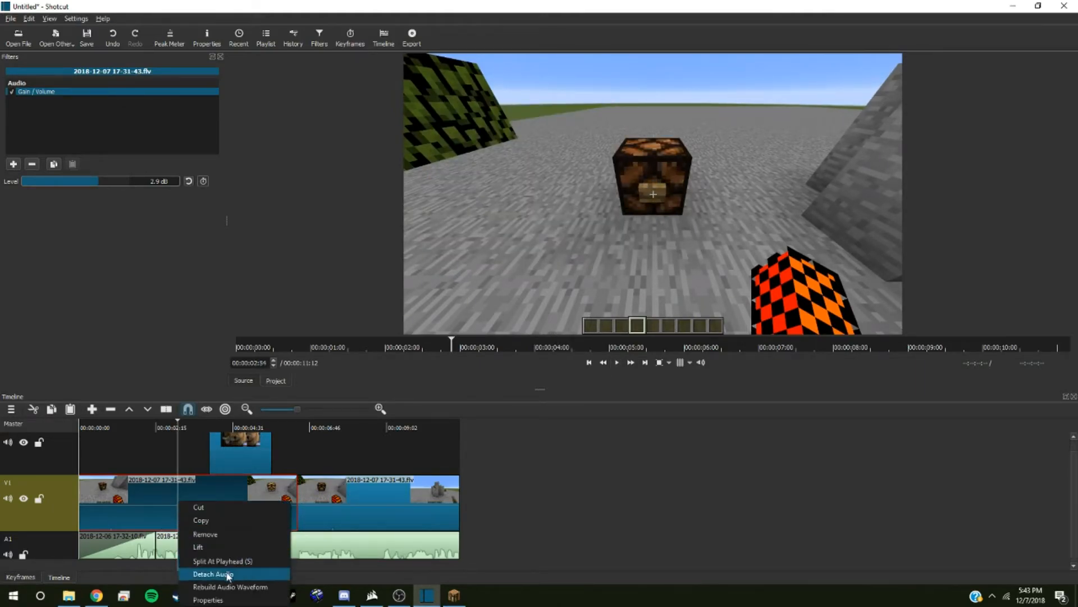
pyautogui.click(221, 561)
pyautogui.click(190, 505)
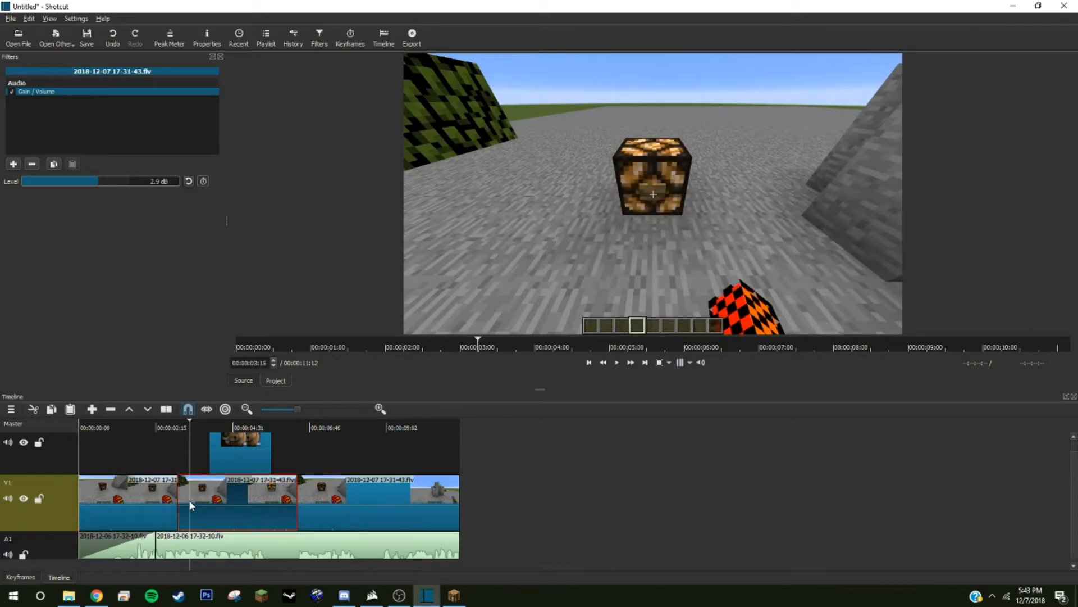
pyautogui.rightClick(189, 499)
pyautogui.click(225, 559)
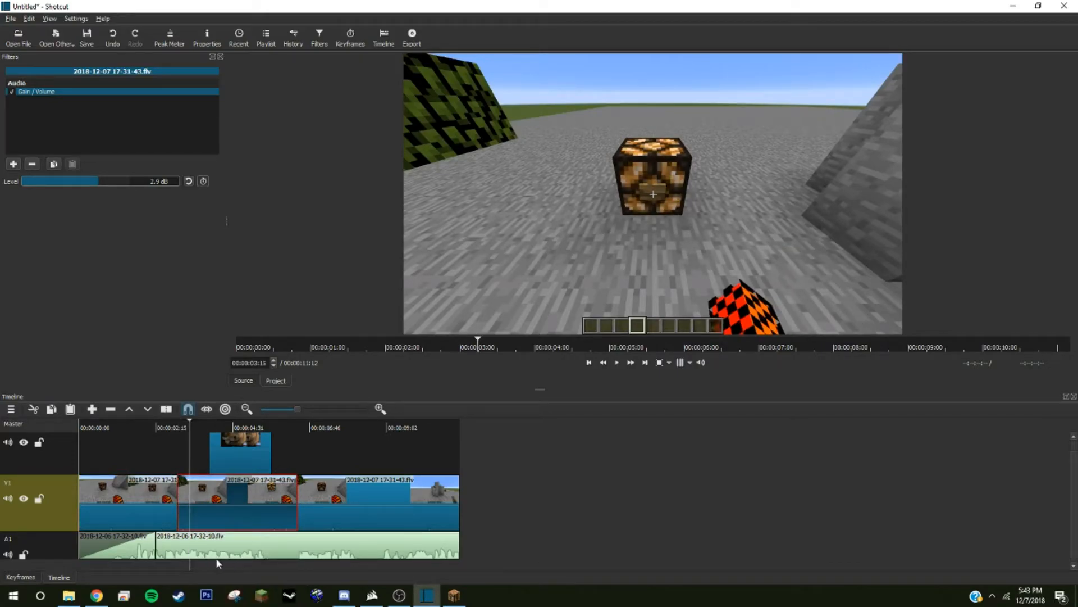
# Try an additional Gain / Volume filter on the short V1 section between the two new cuts, and remove it.
pyautogui.click(183, 512)
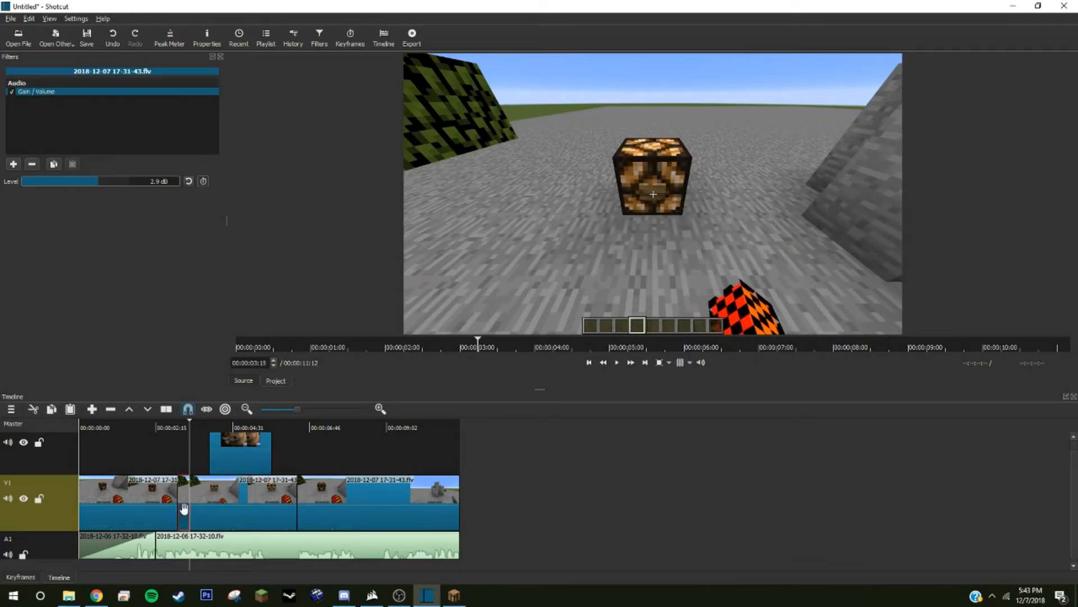
pyautogui.click(21, 165)
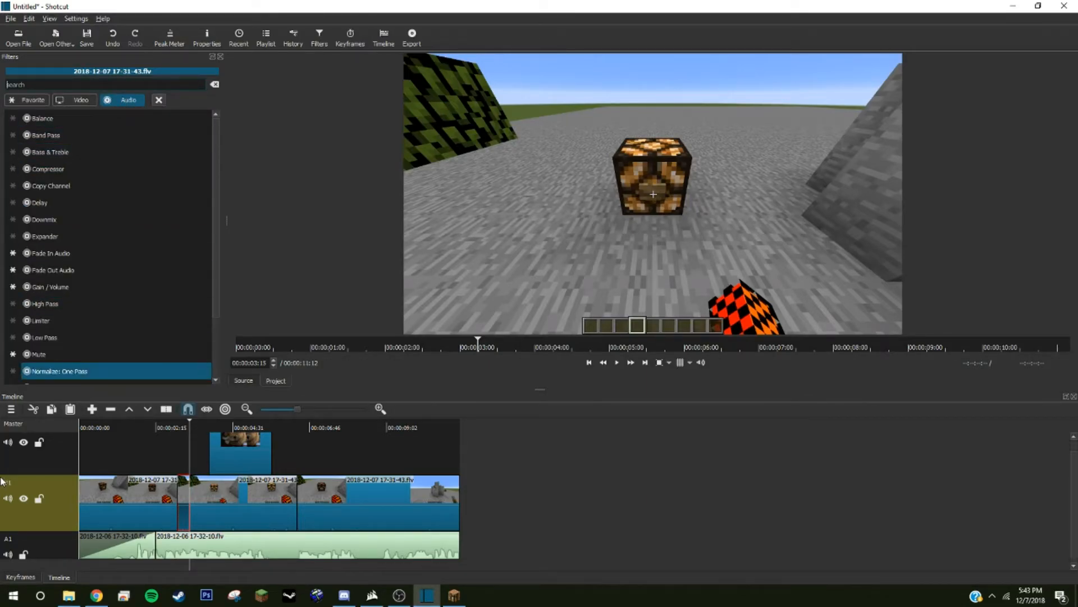
pyautogui.write('gain')
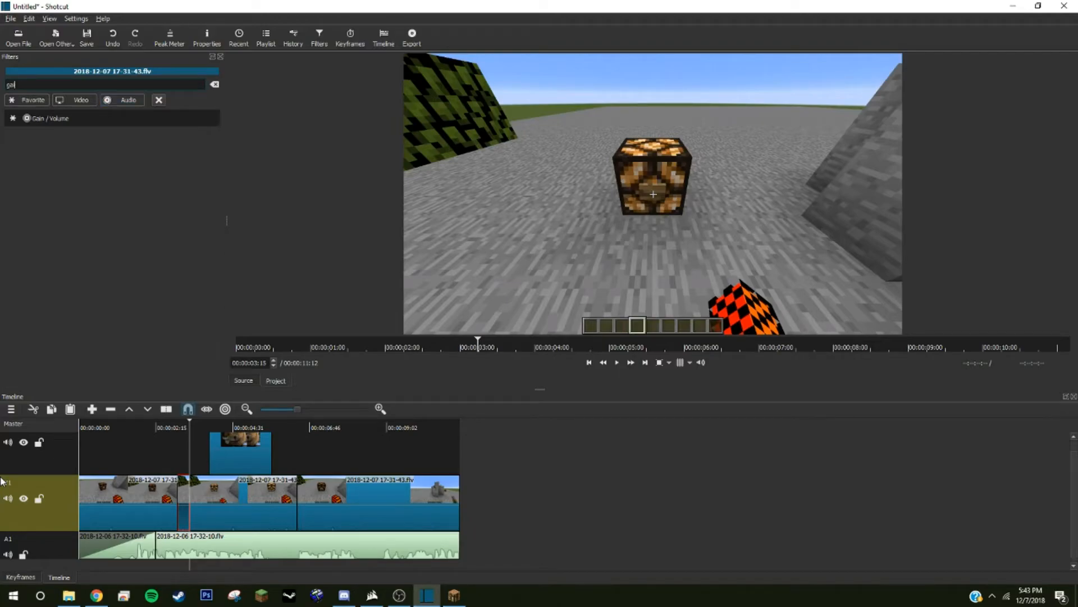
pyautogui.click(50, 120)
pyautogui.moveTo(112, 181); pyautogui.dragTo(80, 183)
pyautogui.click(32, 164)
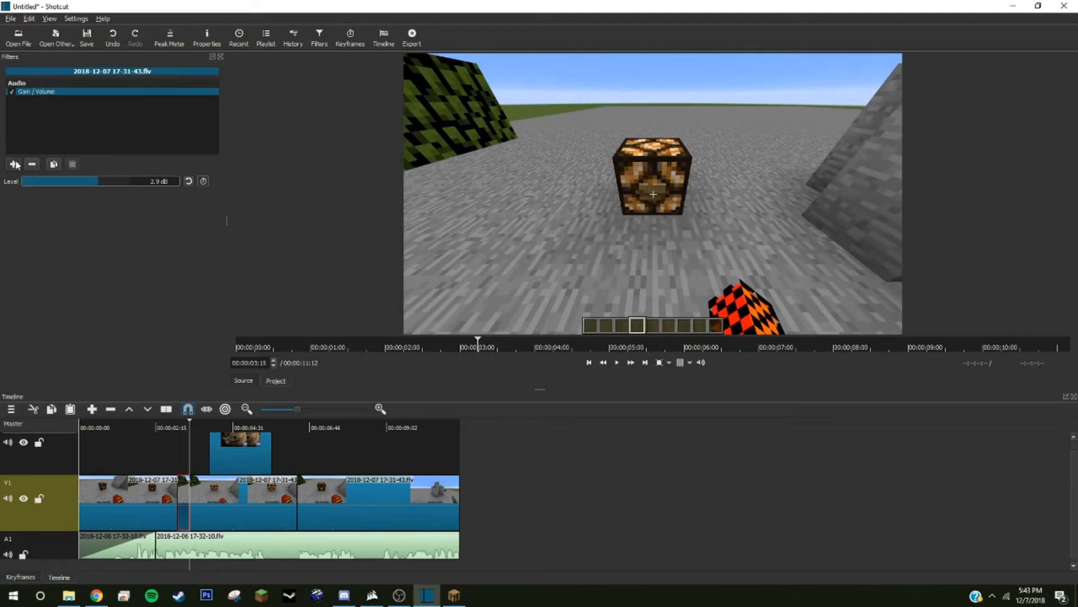
# Add a Mute filter to the short V1 section, and play that part of the timeline to check it.
pyautogui.click(15, 164)
pyautogui.write('mute')
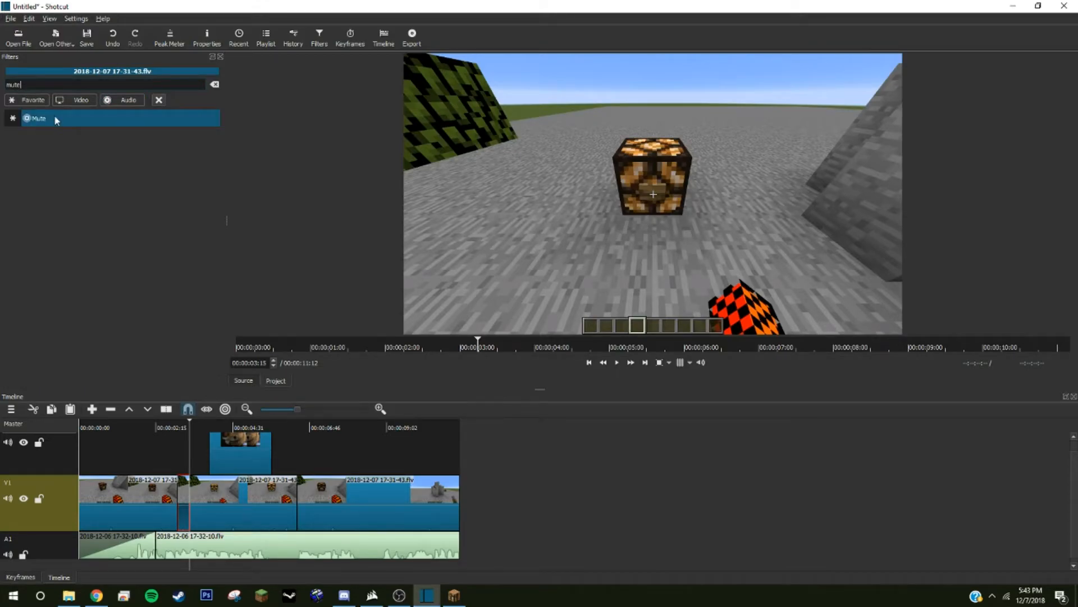
pyautogui.click(54, 116)
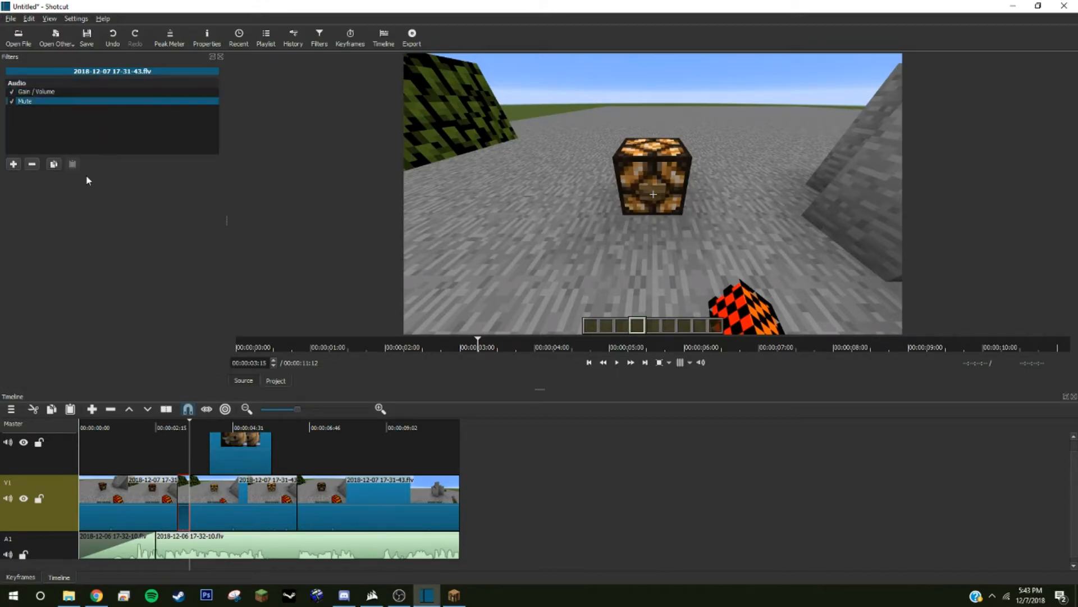
pyautogui.moveTo(163, 427)
pyautogui.mouseDown()
pyautogui.moveTo(138, 428)
pyautogui.moveTo(153, 428)
pyautogui.mouseUp()
pyautogui.click(617, 362)
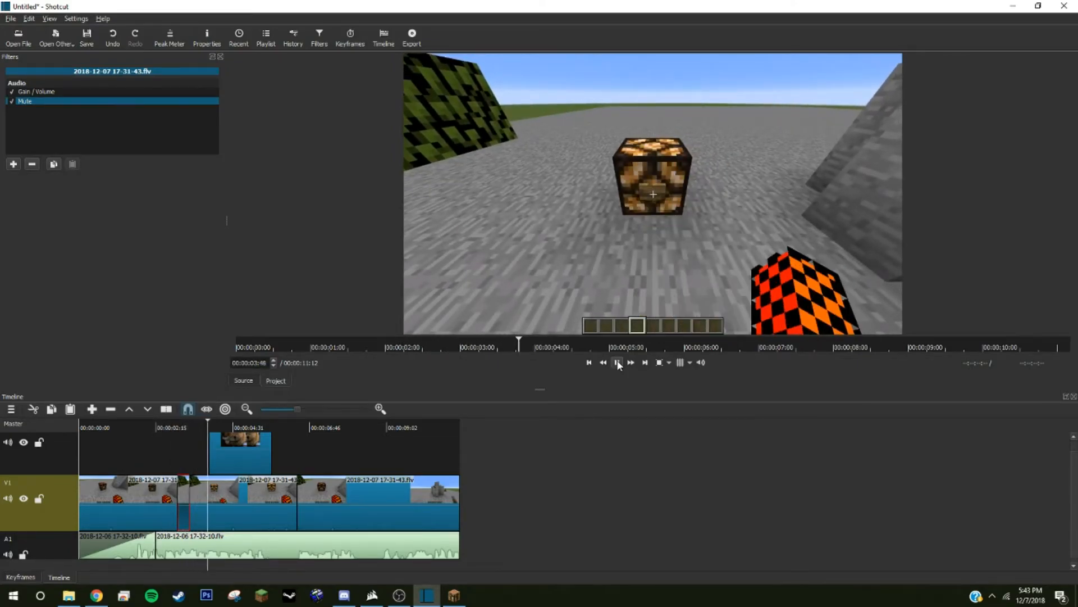
pyautogui.click(617, 362)
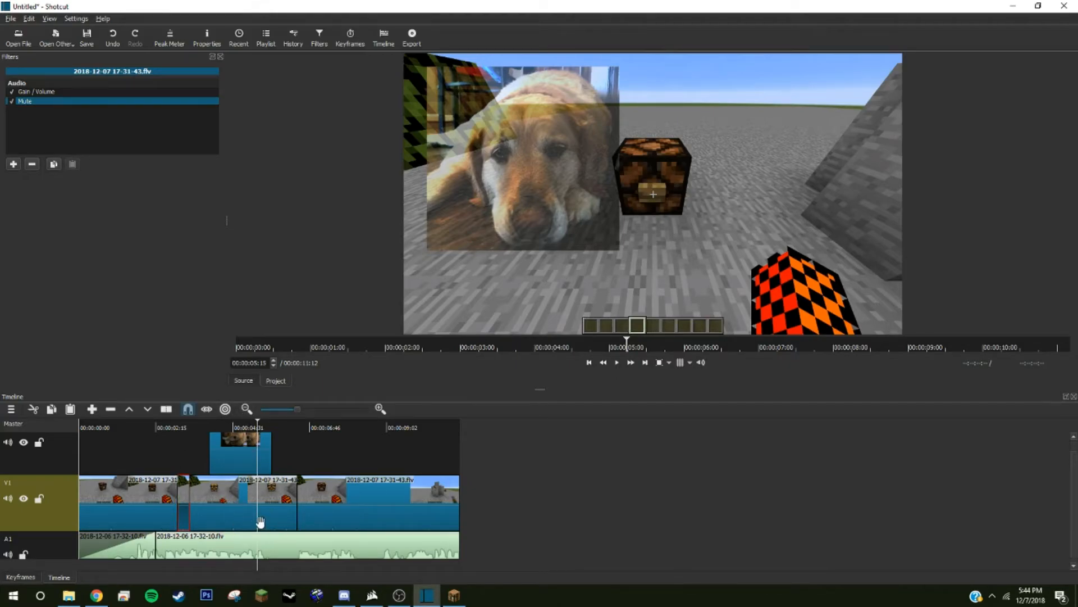
# Split the last V1 clip at 00:00:08:17 and 00:00:09:58 to isolate the lever section.
pyautogui.click(250, 471)
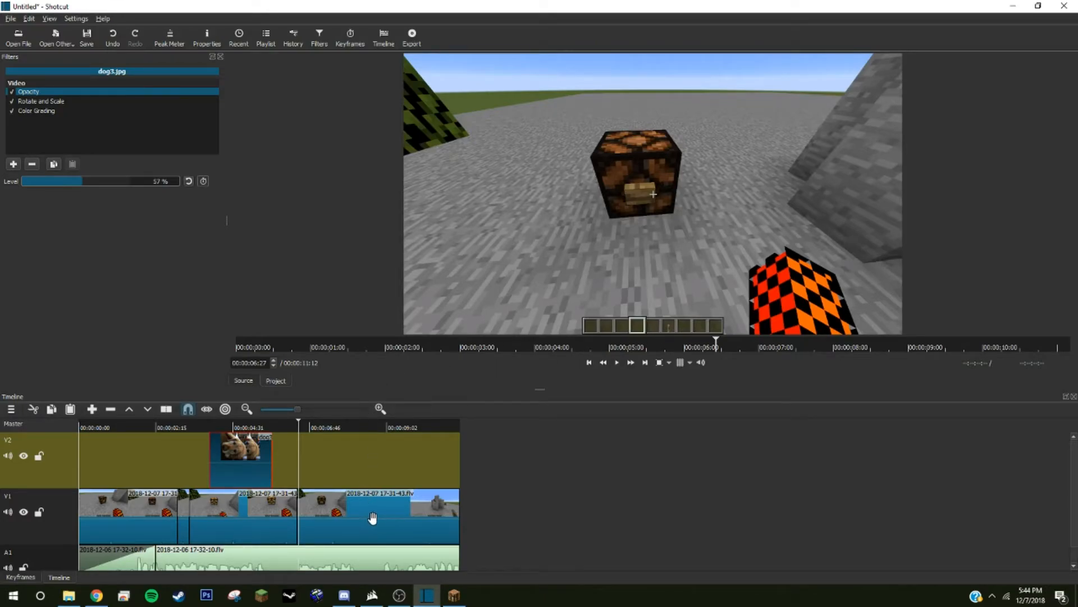
pyautogui.moveTo(370, 534)
pyautogui.mouseDown()
pyautogui.moveTo(398, 530)
pyautogui.moveTo(350, 529)
pyautogui.moveTo(360, 532)
pyautogui.mouseUp()
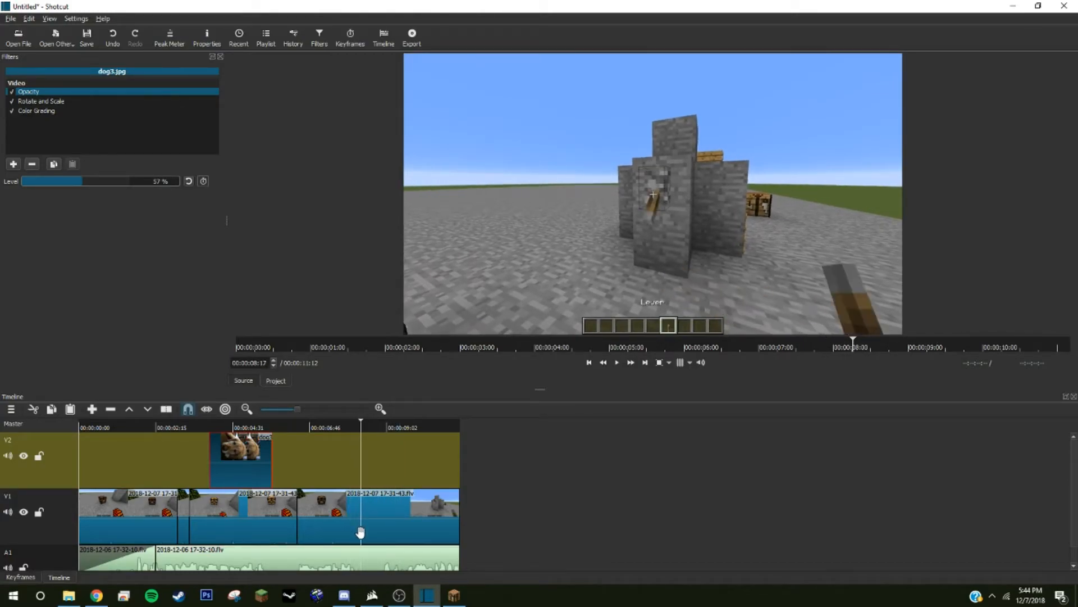
pyautogui.rightClick(371, 532)
pyautogui.click(412, 561)
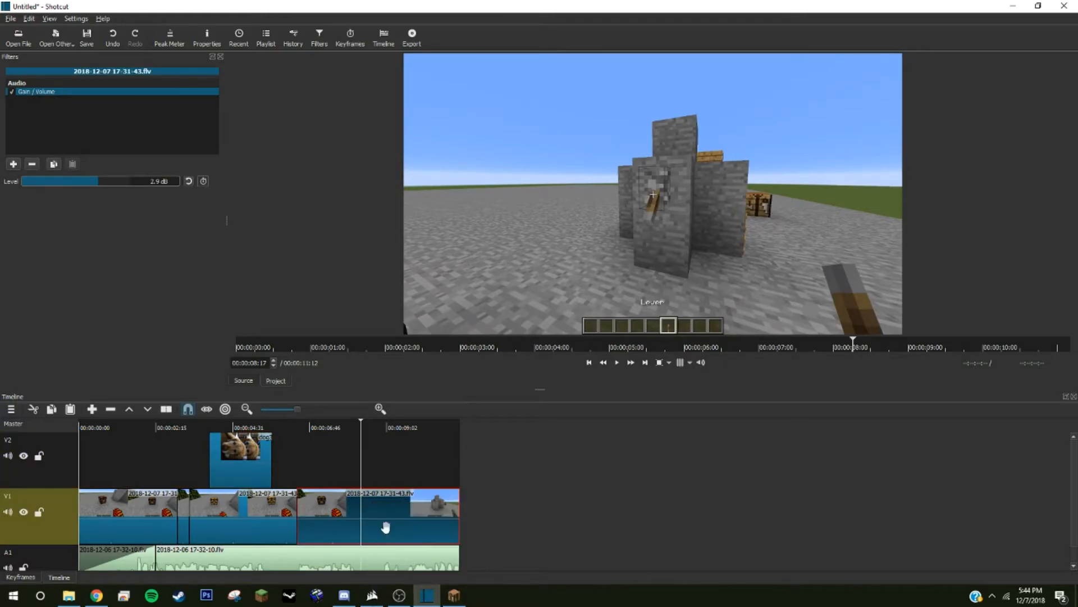
pyautogui.moveTo(369, 514); pyautogui.dragTo(418, 525)
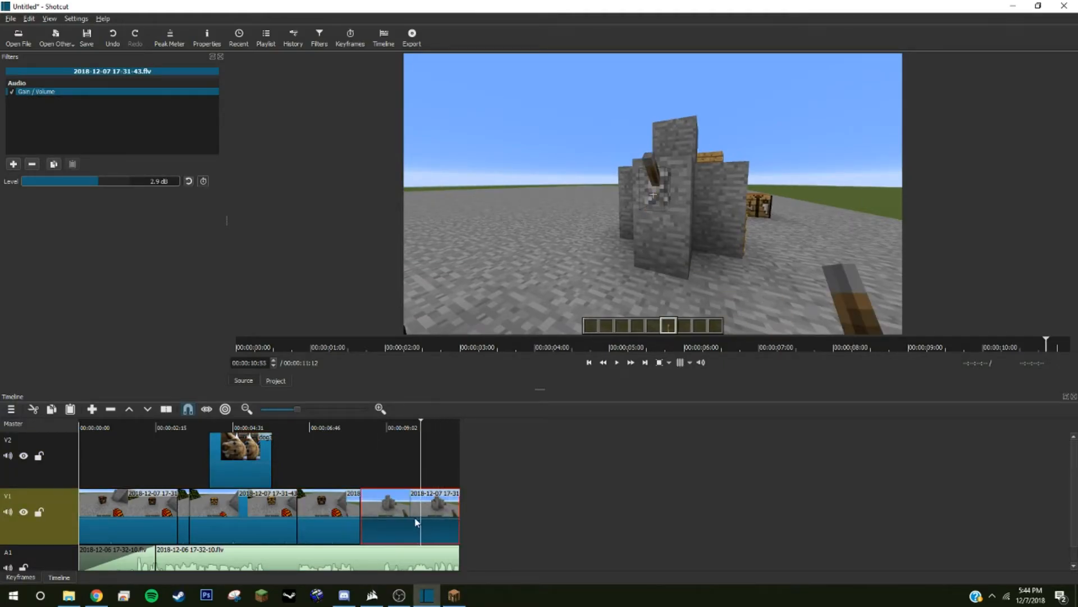
pyautogui.rightClick(418, 525)
pyautogui.click(490, 561)
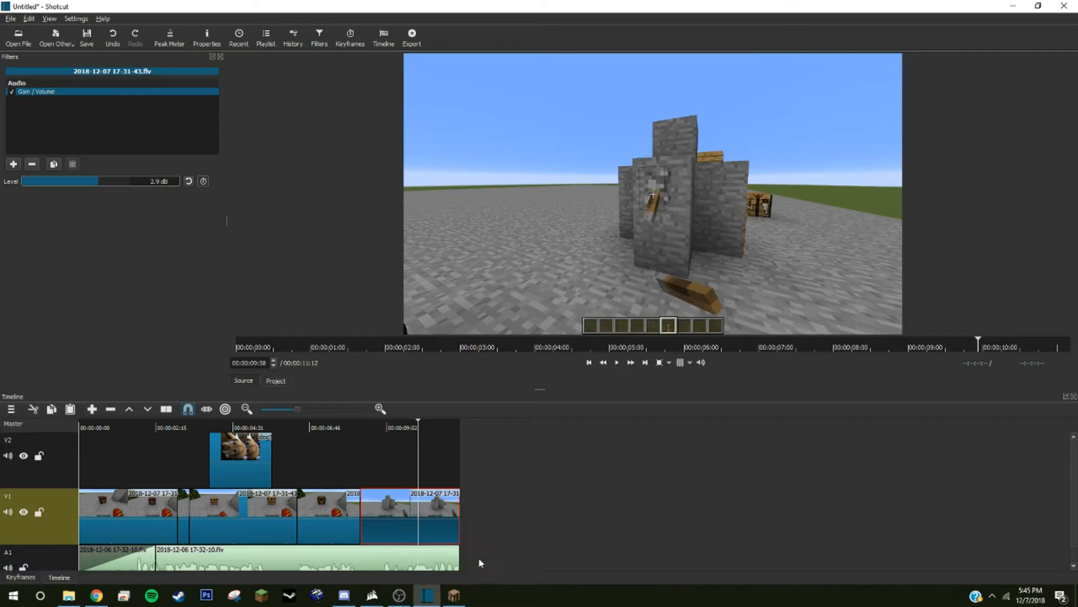
# Add a Crop filter to the isolated lever section, with top 263 px, bottom 300 px, left 500 px and right 500 px.
pyautogui.scroll(-2, 360, 473)
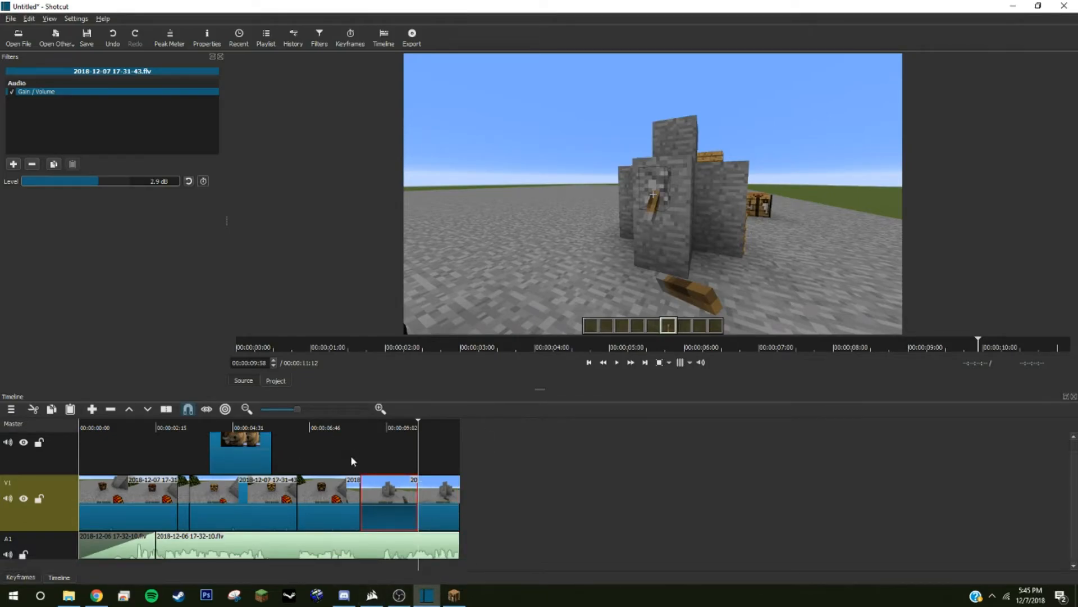
pyautogui.click(16, 164)
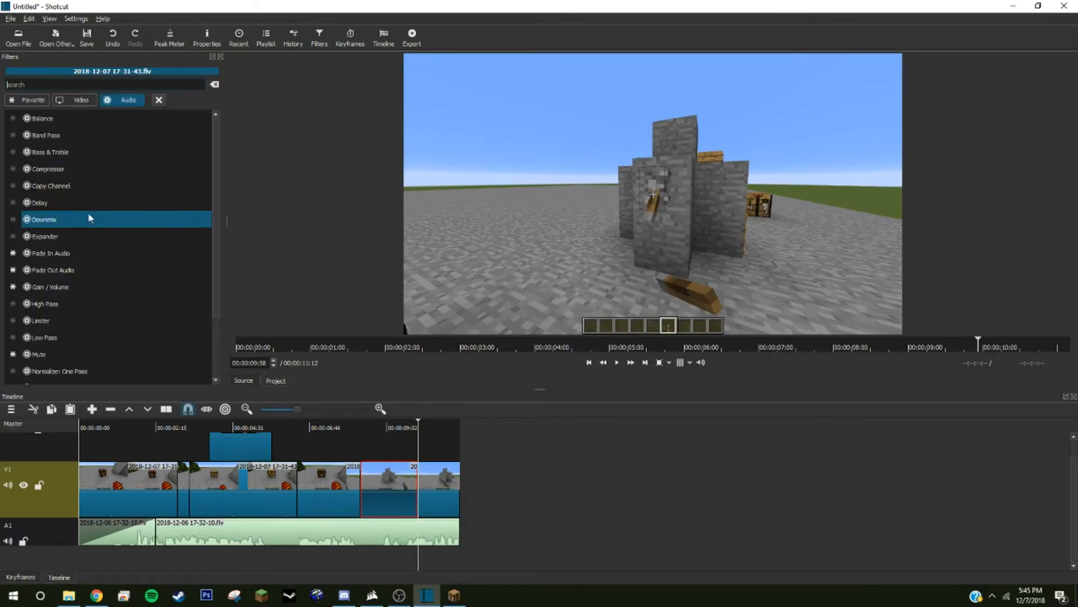
pyautogui.write('crop')
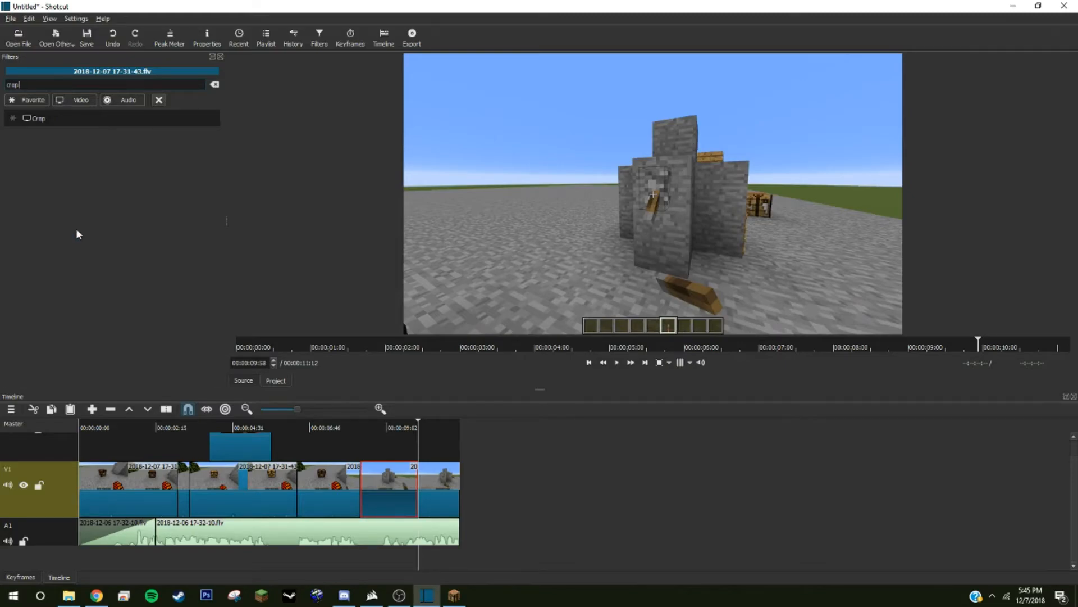
pyautogui.click(71, 118)
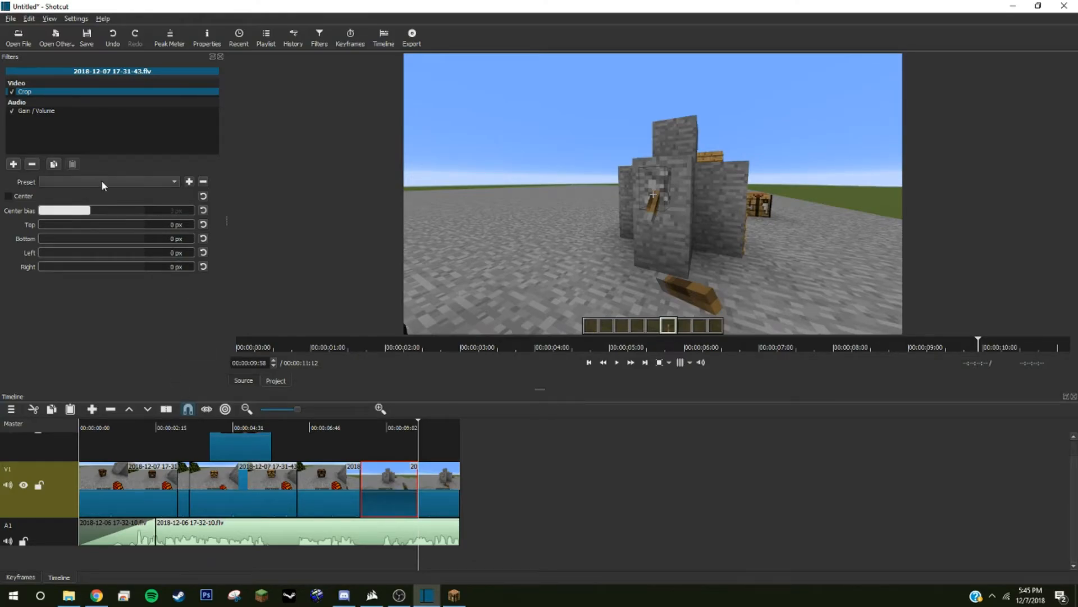
pyautogui.moveTo(74, 222); pyautogui.dragTo(73, 226)
pyautogui.click(385, 469)
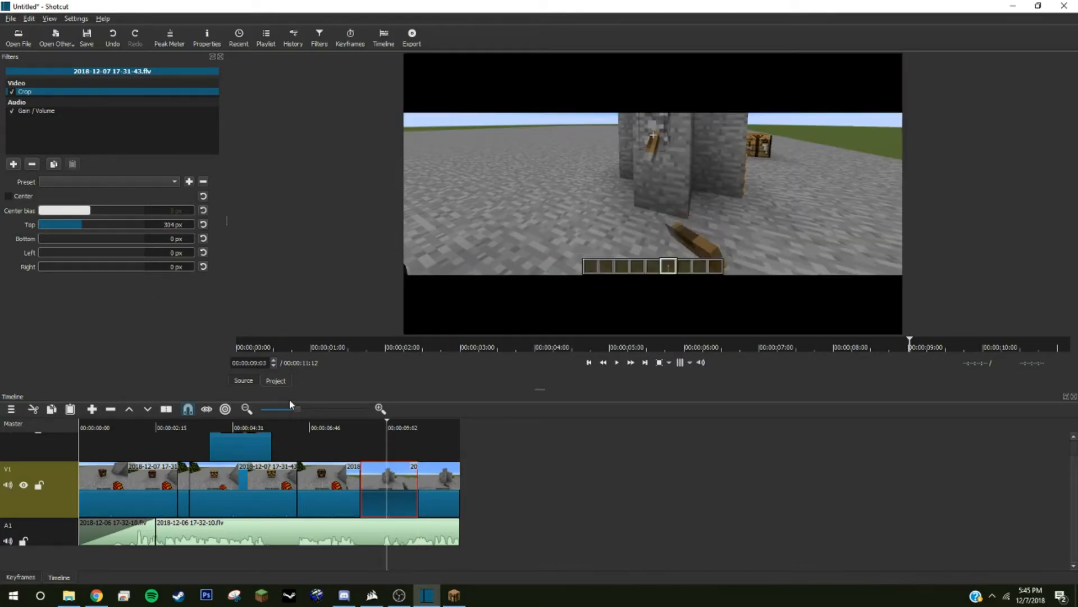
pyautogui.moveTo(66, 222); pyautogui.dragTo(87, 268)
pyautogui.click(70, 240)
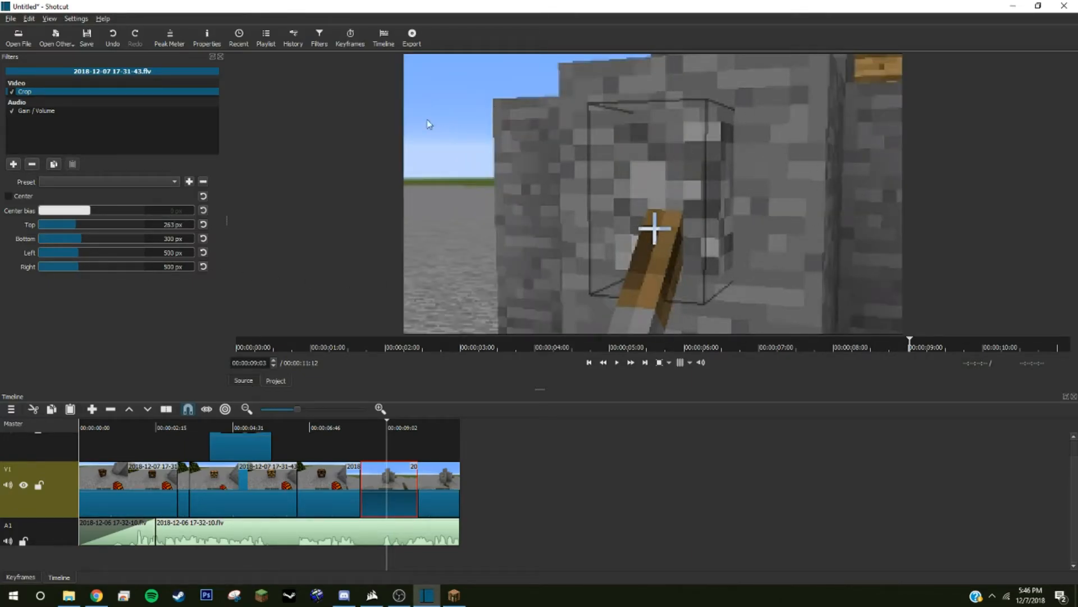
# Add a Text filter to the cropped lever section, with its vertical fit set to Middle.
pyautogui.click(13, 164)
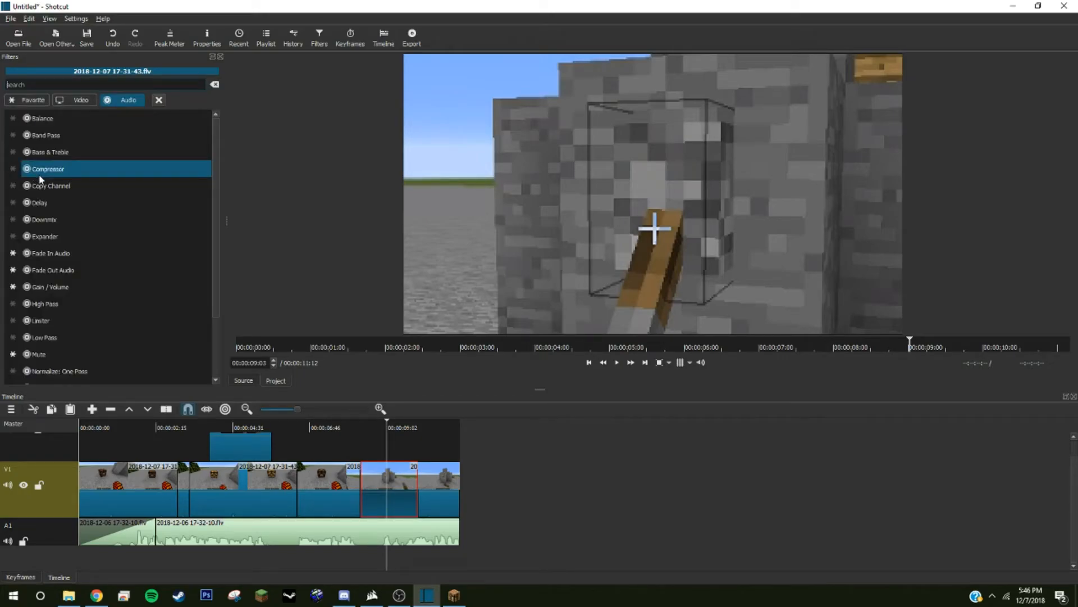
pyautogui.write('text')
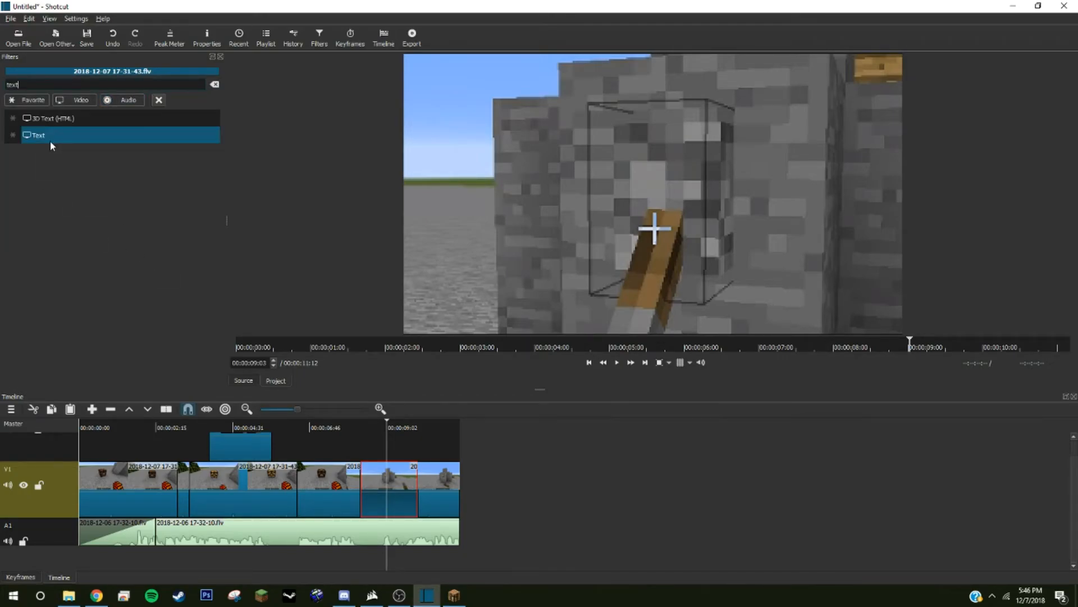
pyautogui.press('Return')
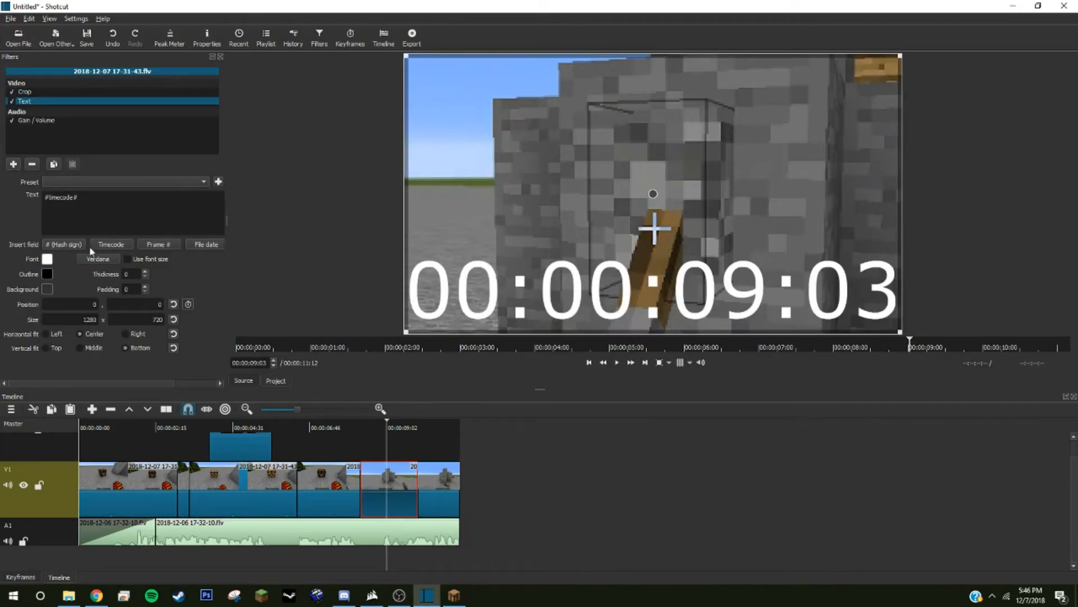
pyautogui.click(81, 348)
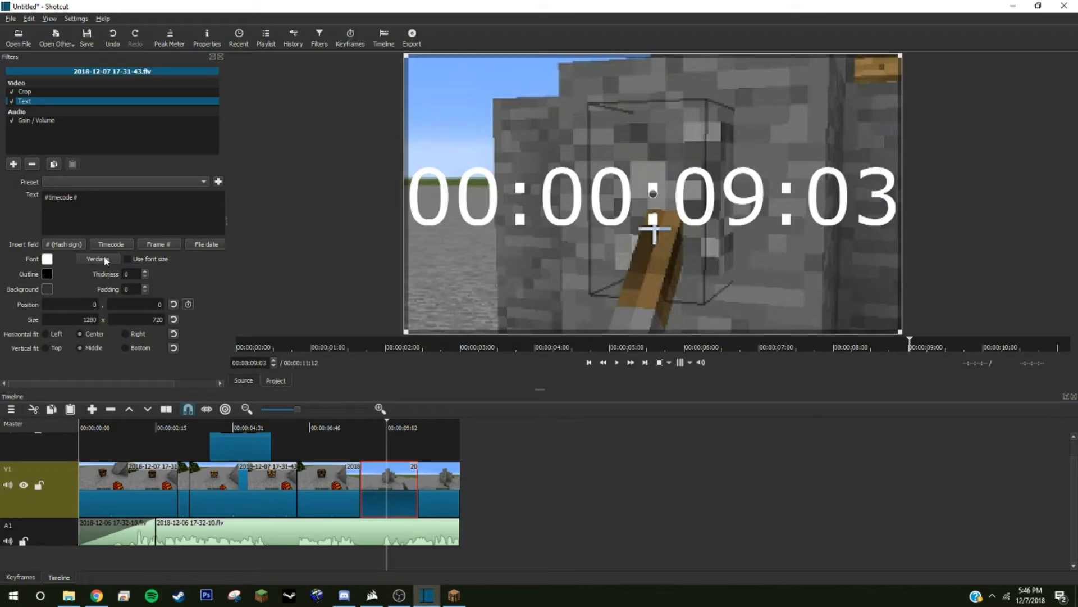
# Replace the timecode text with "hi look here", shrink its box, and place it in the upper-right corner of the video frame.
pyautogui.moveTo(92, 199); pyautogui.dragTo(2, 194)
pyautogui.write('hi')
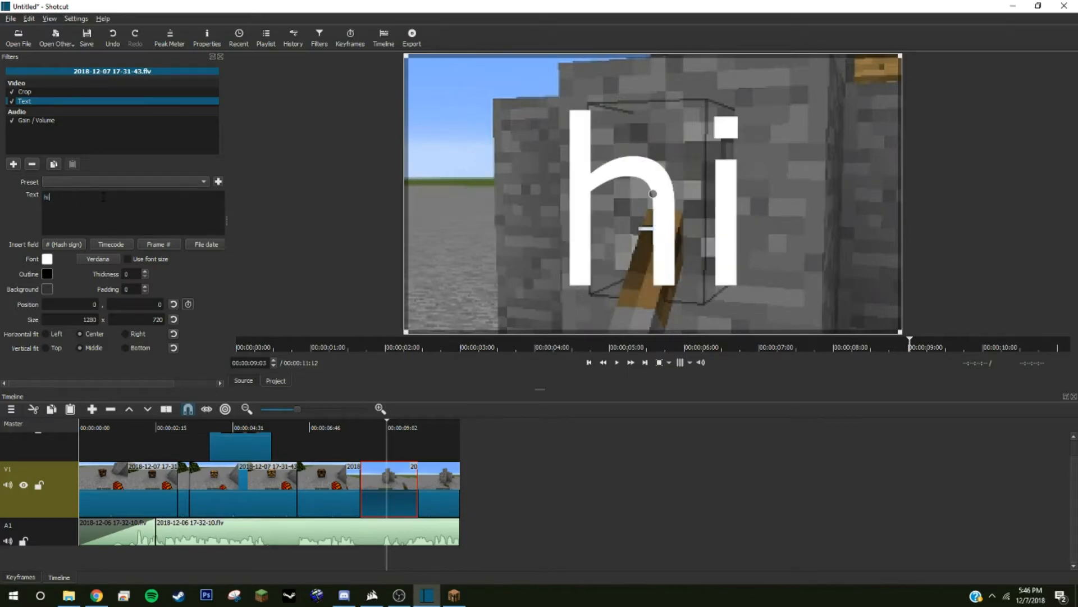
pyautogui.write(' ll')
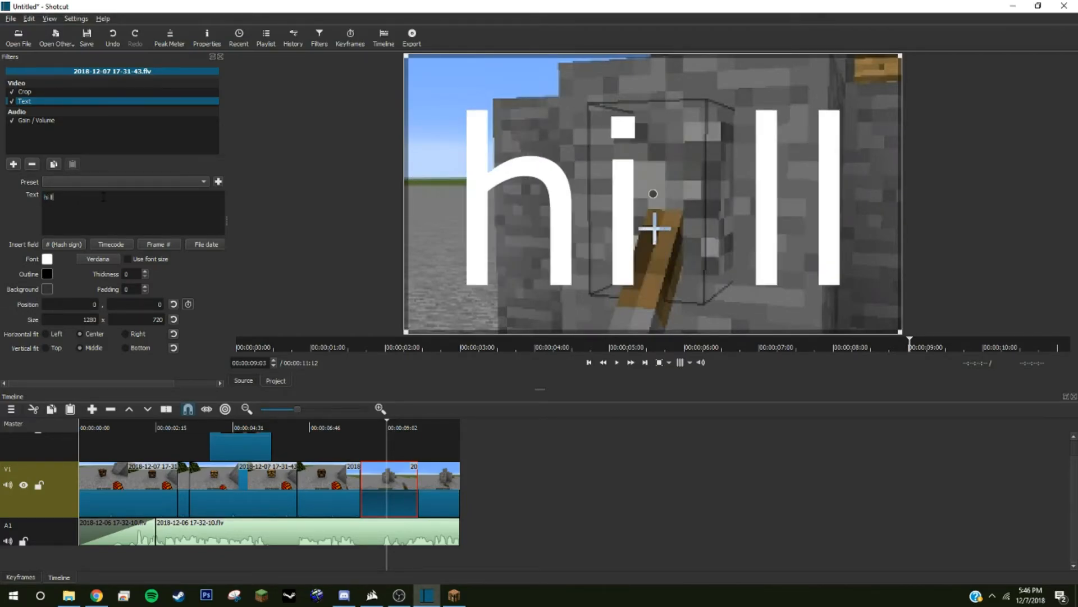
pyautogui.press('BackSpace')
pyautogui.write('ook here')
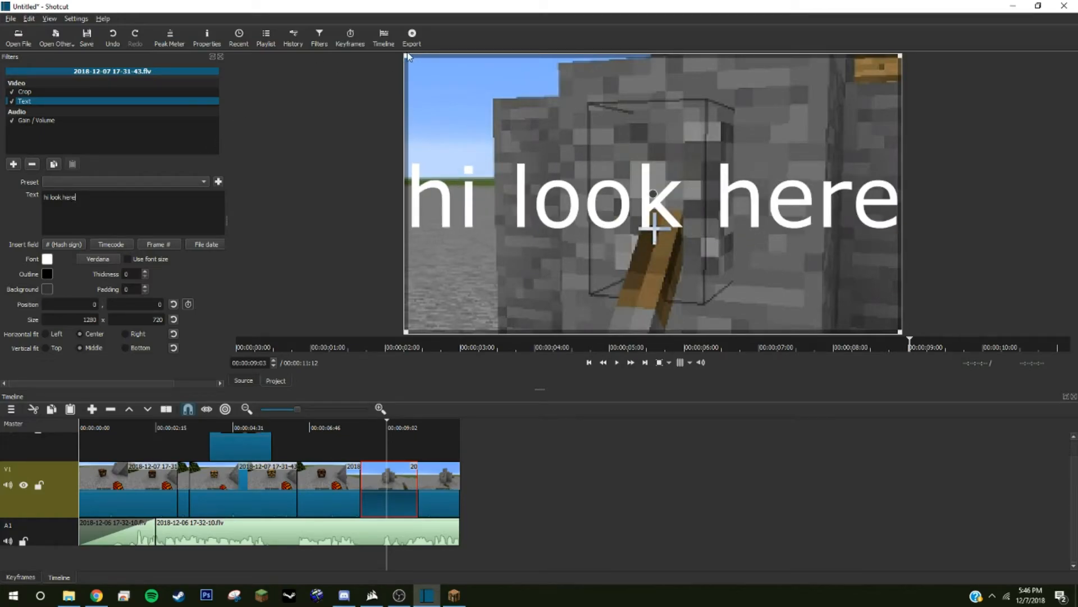
pyautogui.moveTo(407, 57); pyautogui.dragTo(734, 293)
pyautogui.moveTo(818, 309); pyautogui.dragTo(816, 74)
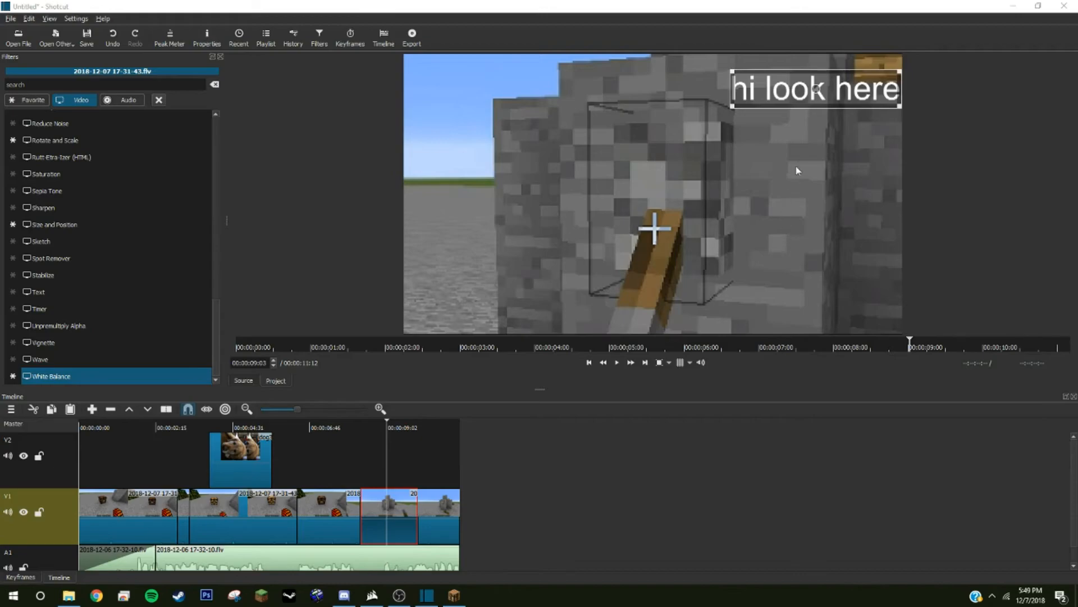
# Compare the cropped, captioned lever section with the uncropped clip after it, and inspect its filters.
pyautogui.click(249, 458)
pyautogui.click(377, 427)
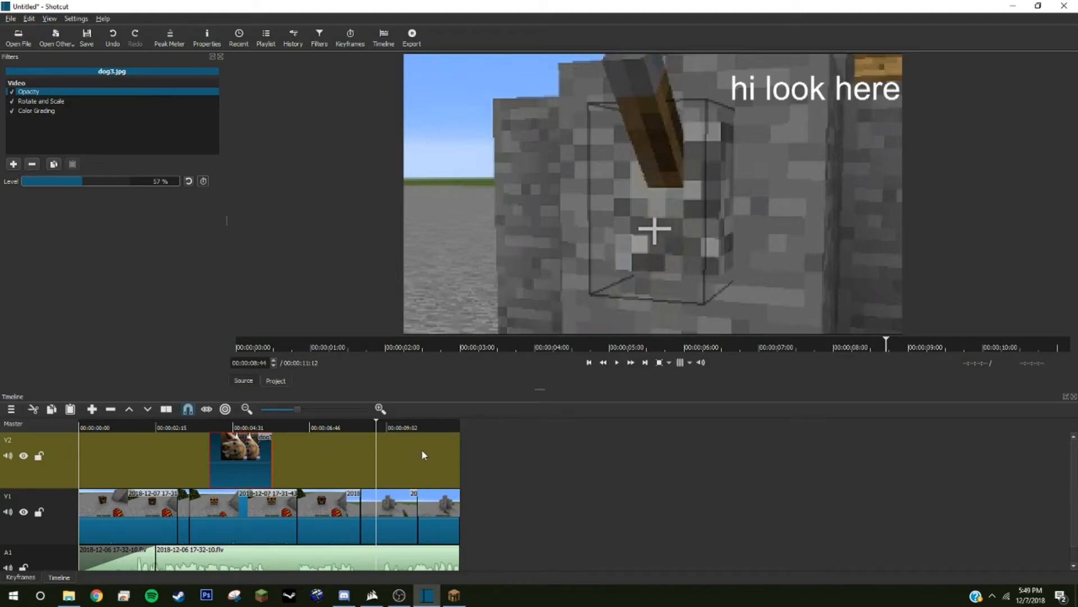
pyautogui.click(423, 451)
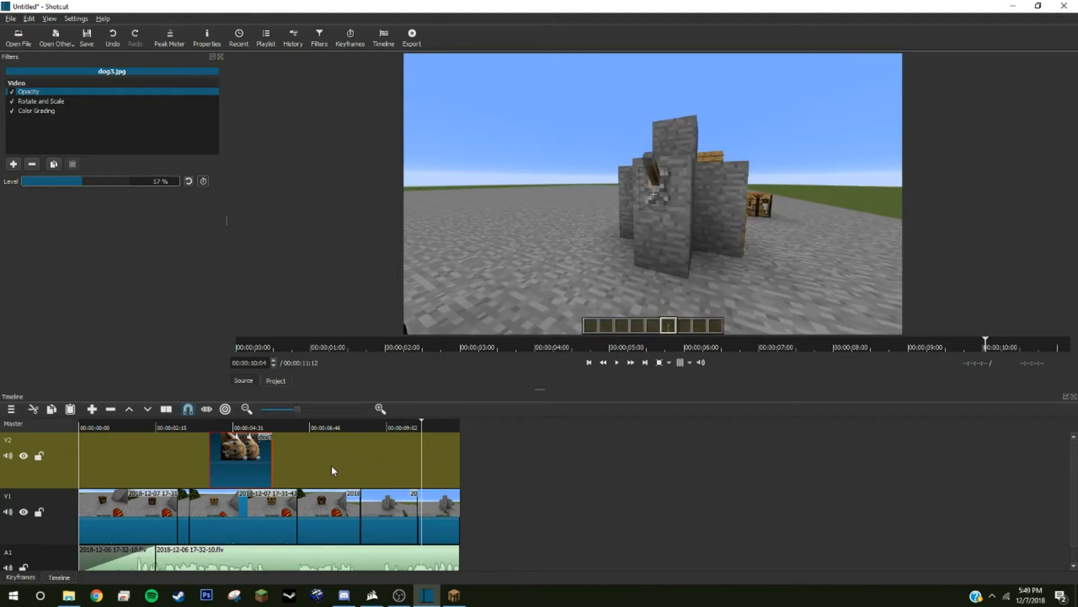
pyautogui.click(381, 518)
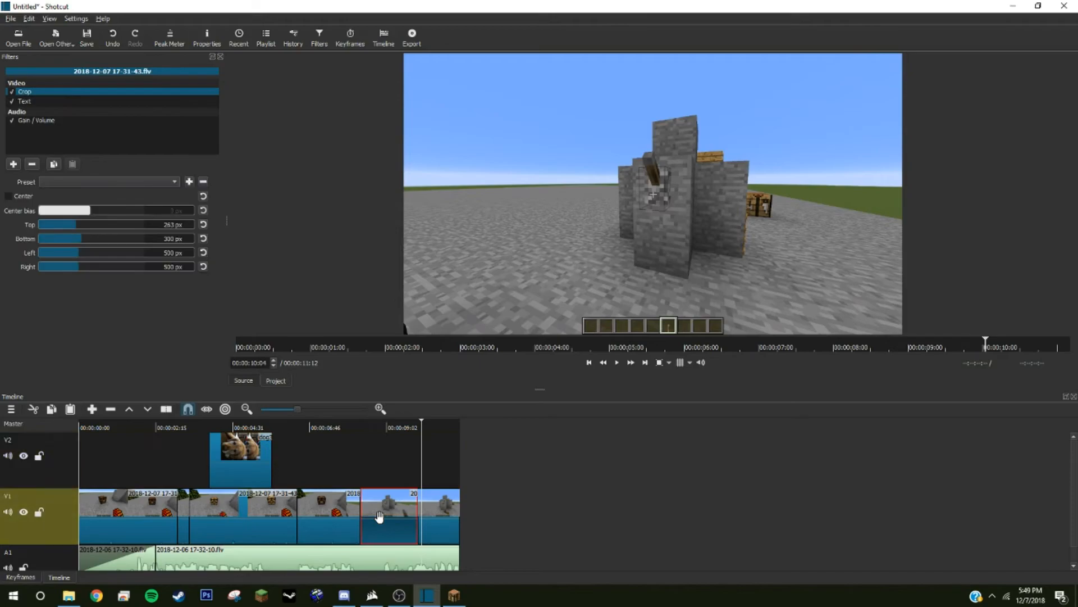
pyautogui.click(385, 520)
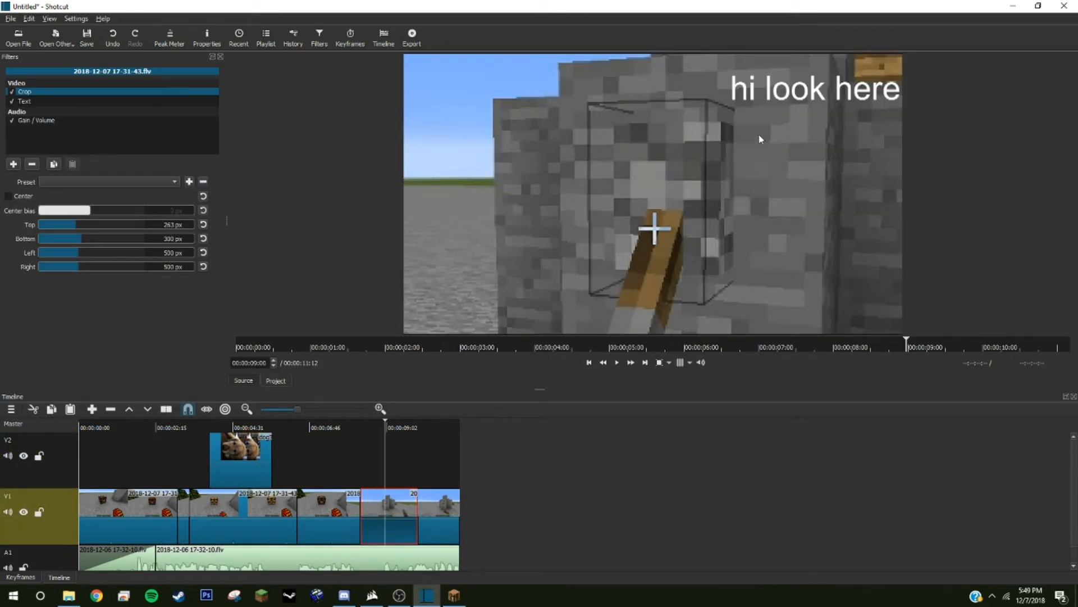
# Add a Size and Position filter to the dog image on V2, and reshape its box to 652 x 685 at position 318, -4.
pyautogui.click(247, 452)
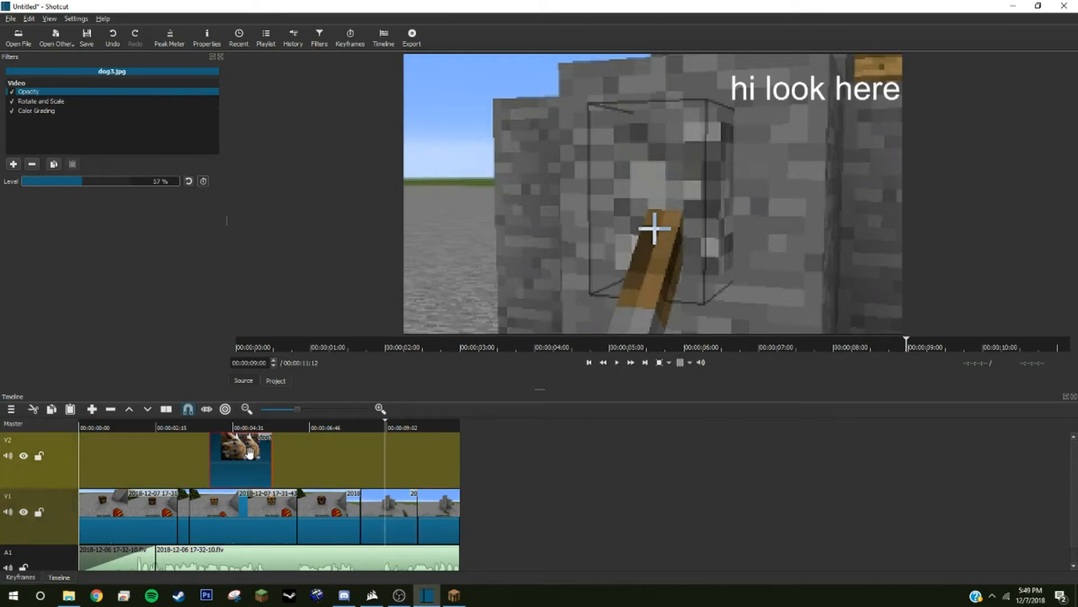
pyautogui.moveTo(278, 455); pyautogui.dragTo(247, 457)
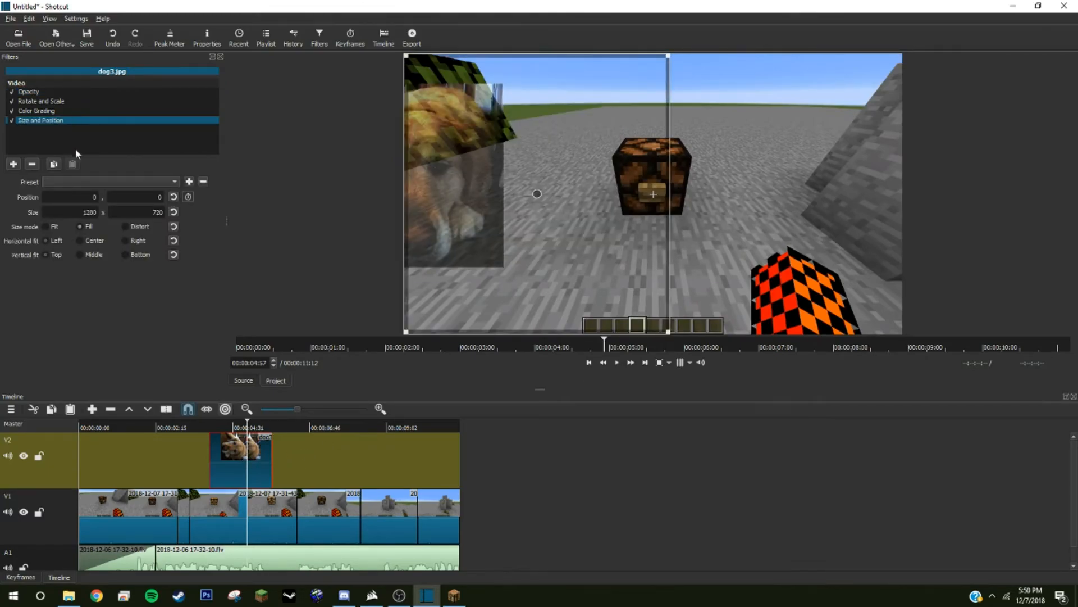
pyautogui.moveTo(536, 194); pyautogui.dragTo(657, 199)
pyautogui.moveTo(516, 330); pyautogui.dragTo(449, 322)
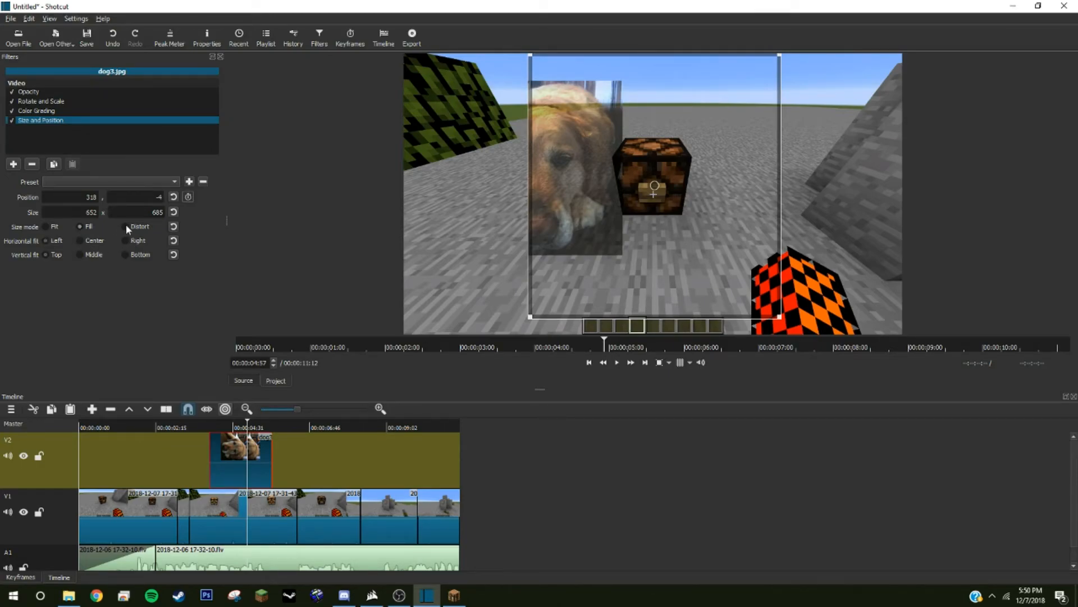
# Set the dog image's size mode to Distort, and stretch its box to 1012 x 364 at position 128, 64.
pyautogui.click(81, 225)
pyautogui.click(125, 226)
pyautogui.moveTo(528, 319); pyautogui.dragTo(390, 191)
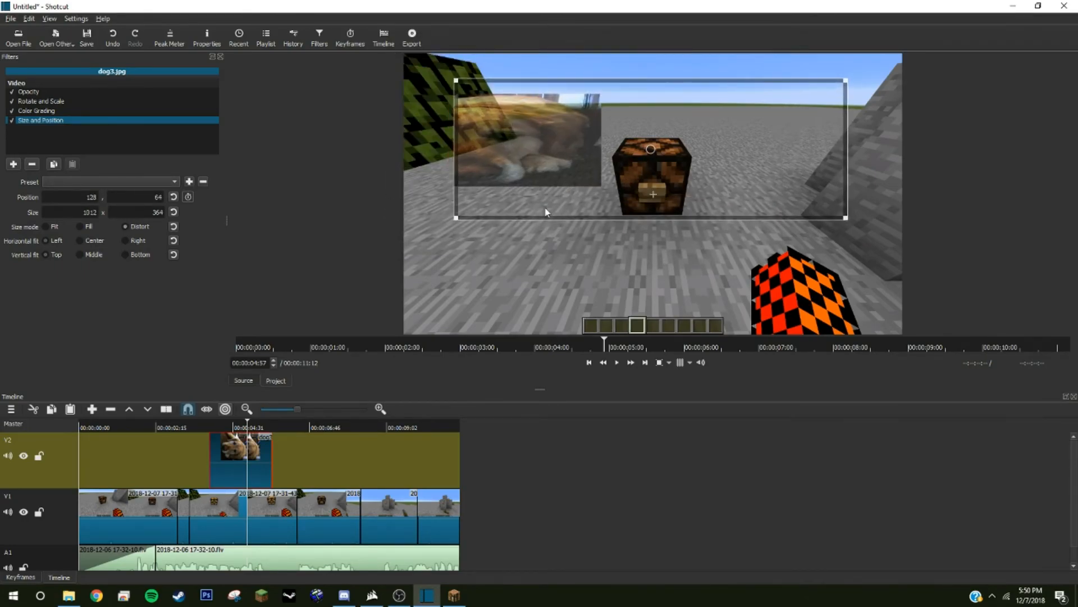
# Stretch the dog image's distorted box further down and outward in the video frame.
pyautogui.moveTo(452, 219); pyautogui.dragTo(406, 298)
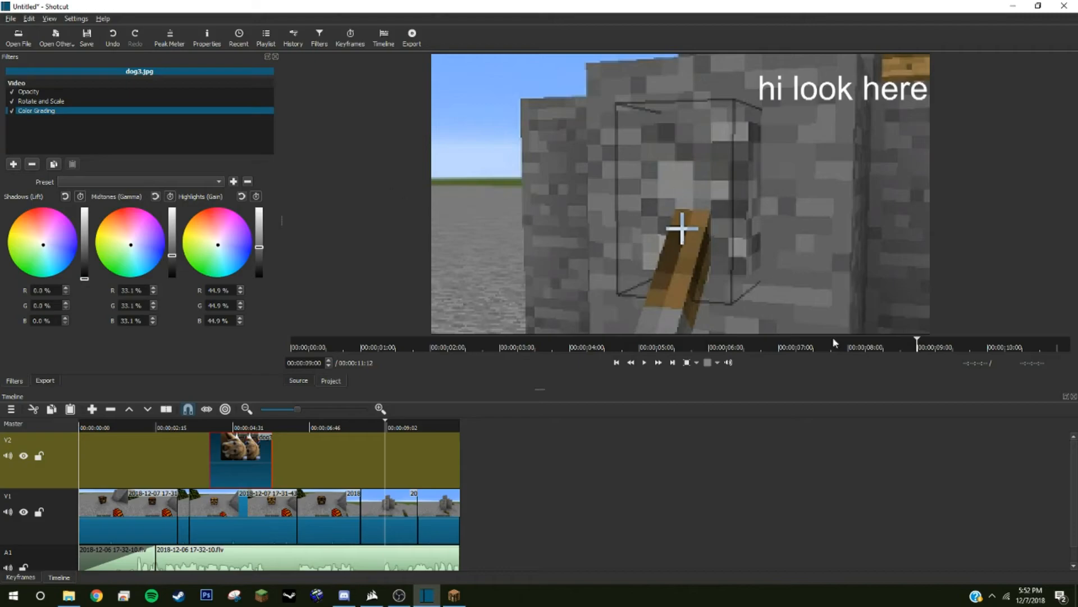
# Check the project save dialog without saving, and open the advanced export settings with mp4 as the format.
pyautogui.click(86, 37)
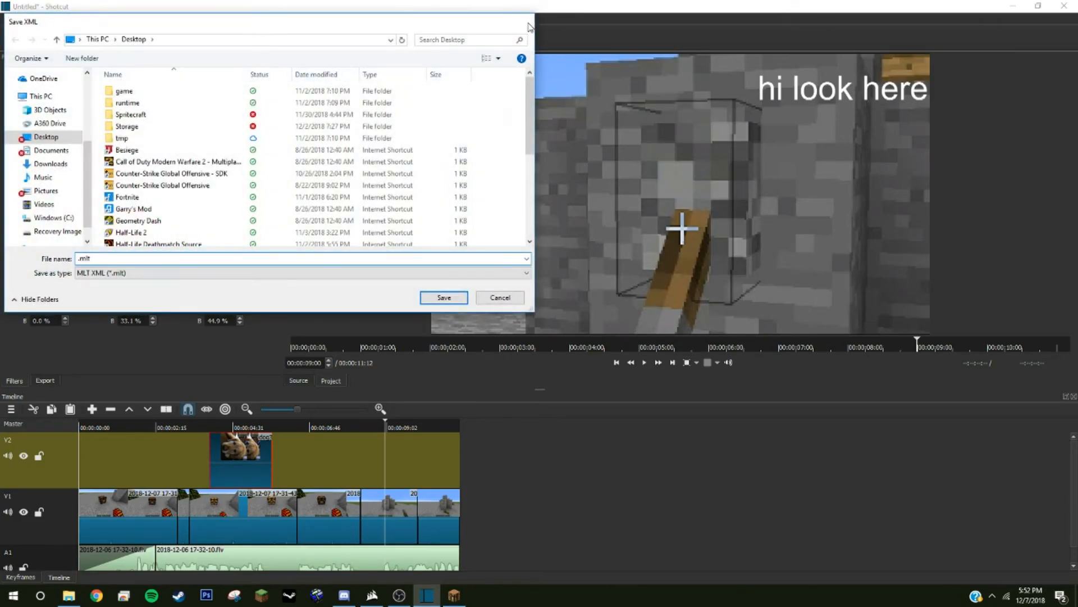
pyautogui.click(525, 23)
pyautogui.click(412, 37)
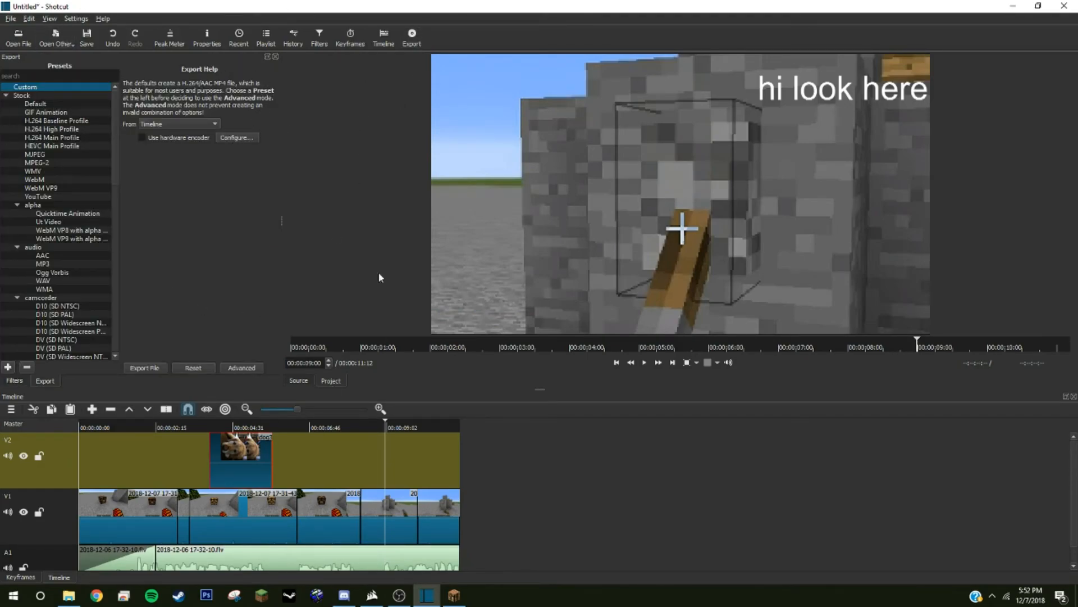
pyautogui.click(242, 368)
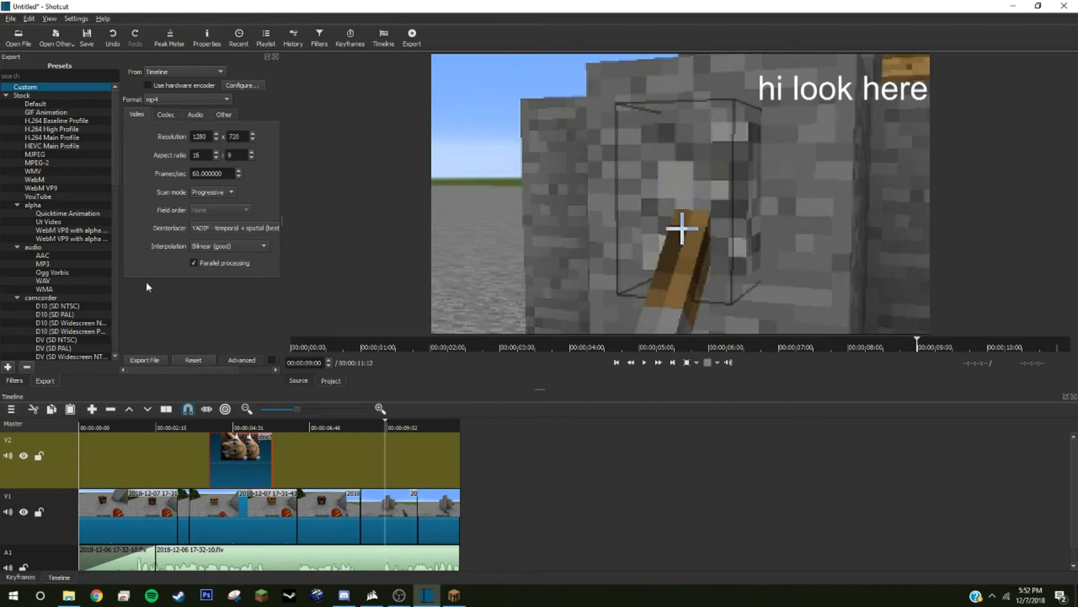
pyautogui.click(157, 99)
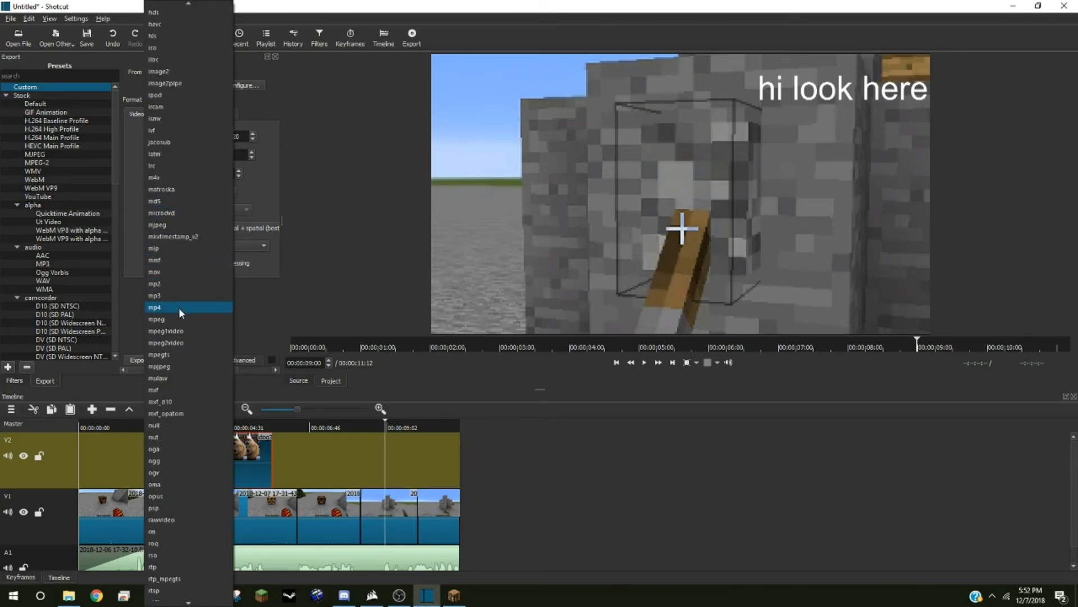
pyautogui.click(179, 308)
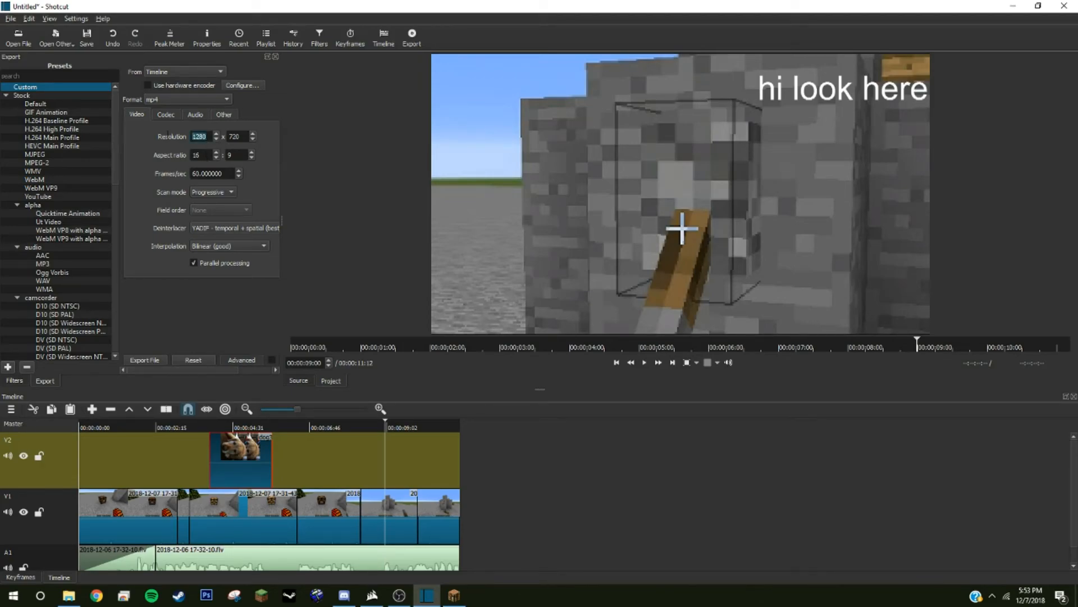
# Set the export resolution to 1920 x 1080, and look through the audio, codec and other export settings.
pyautogui.write('1920')
pyautogui.press('Tab')
pyautogui.click(190, 114)
pyautogui.click(169, 115)
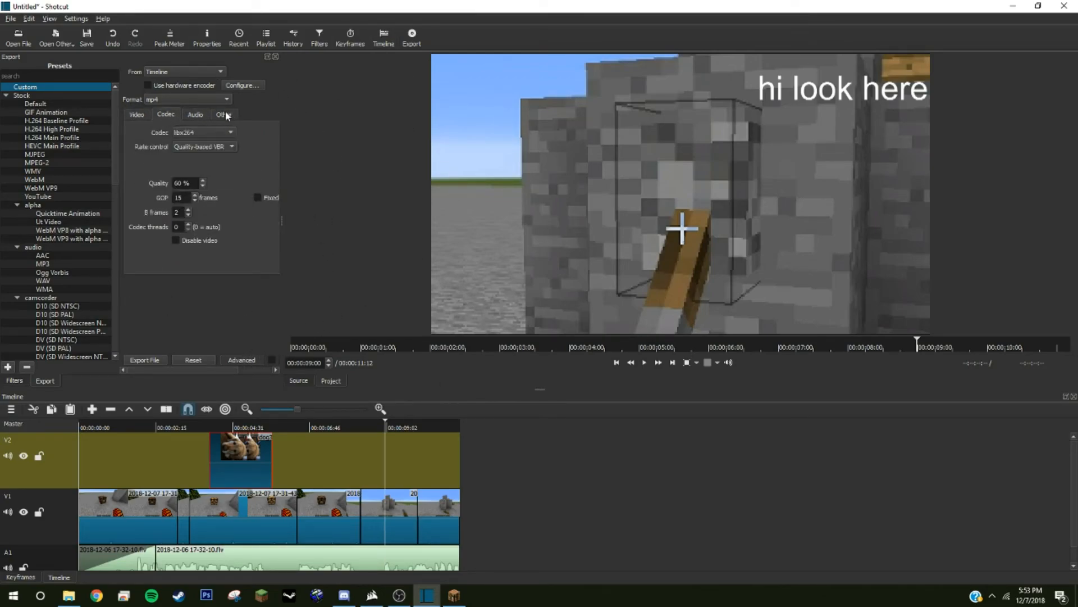
pyautogui.click(225, 115)
pyautogui.click(141, 115)
# Export the timeline as test.mp4 in the Videos folder, and widen the jobs list to follow the export job.
pyautogui.click(145, 359)
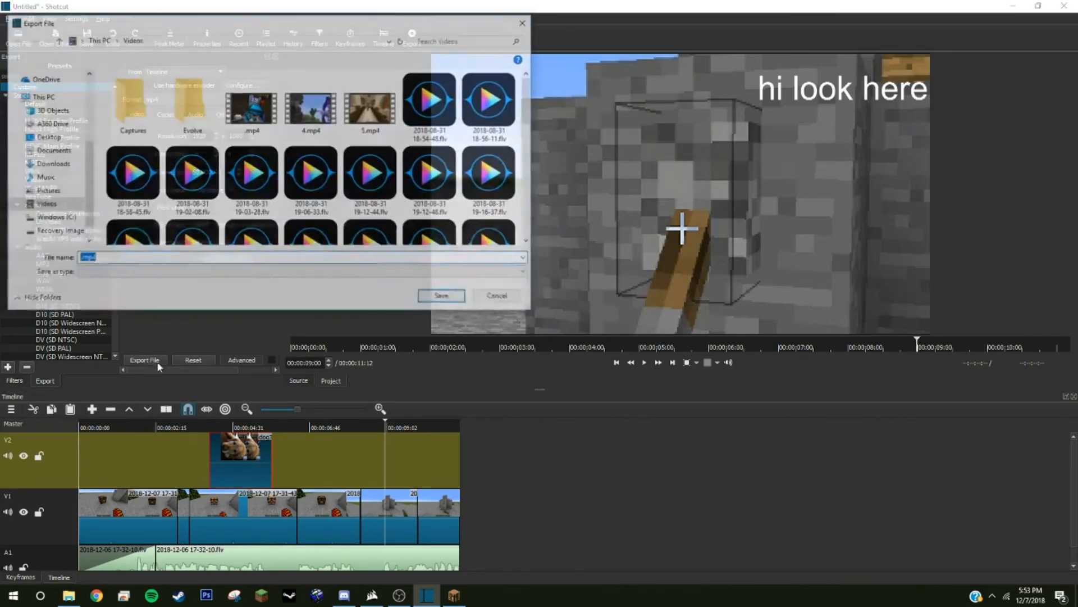
pyautogui.scroll(-1, 143, 229)
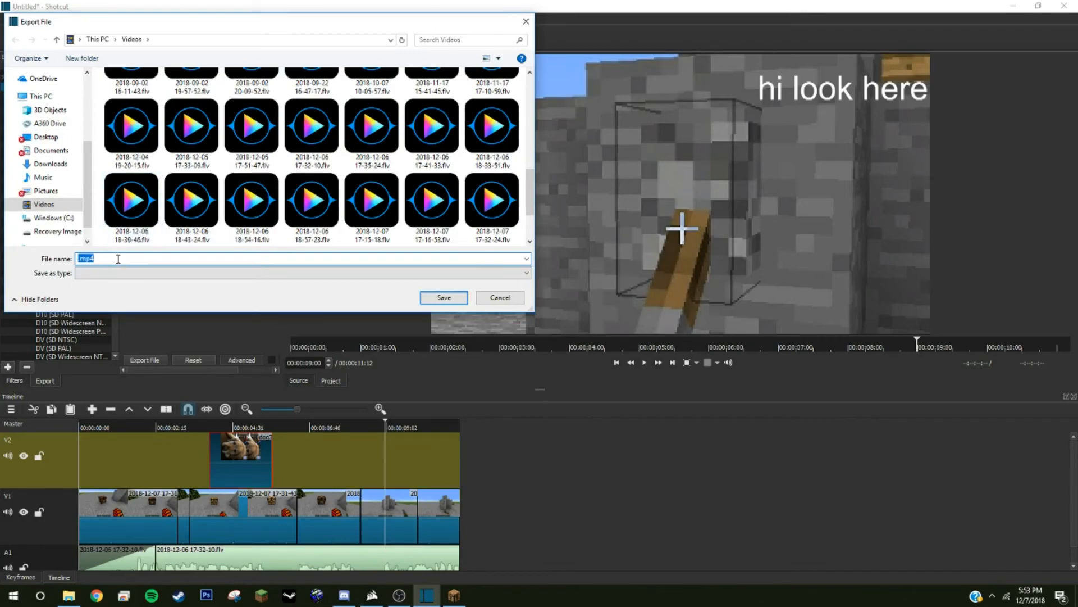
pyautogui.write('test')
pyautogui.press('Return')
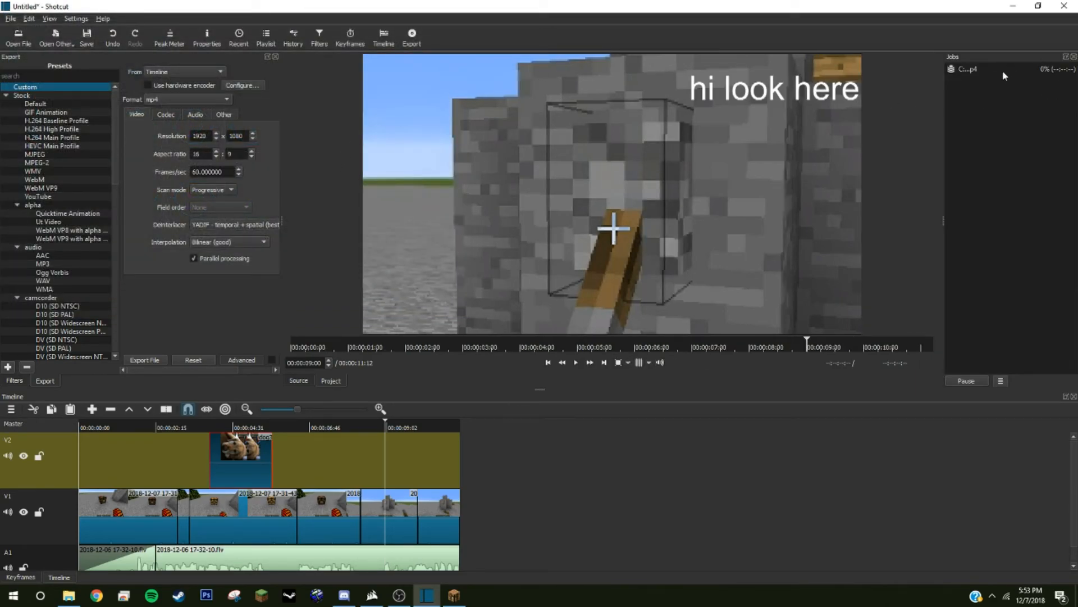
pyautogui.moveTo(941, 221); pyautogui.dragTo(833, 219)
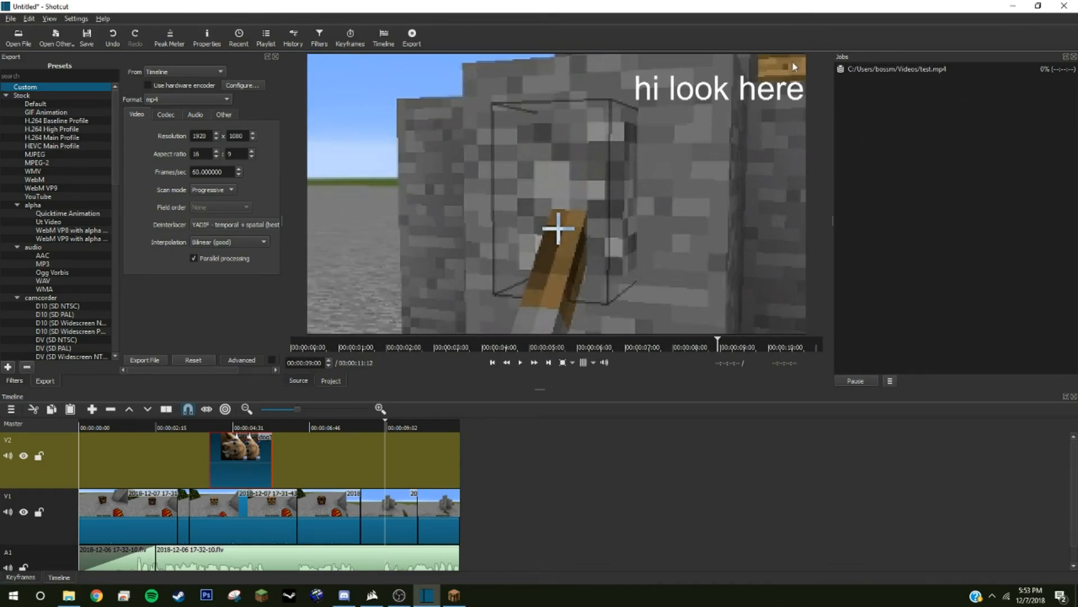
pyautogui.click(1022, 70)
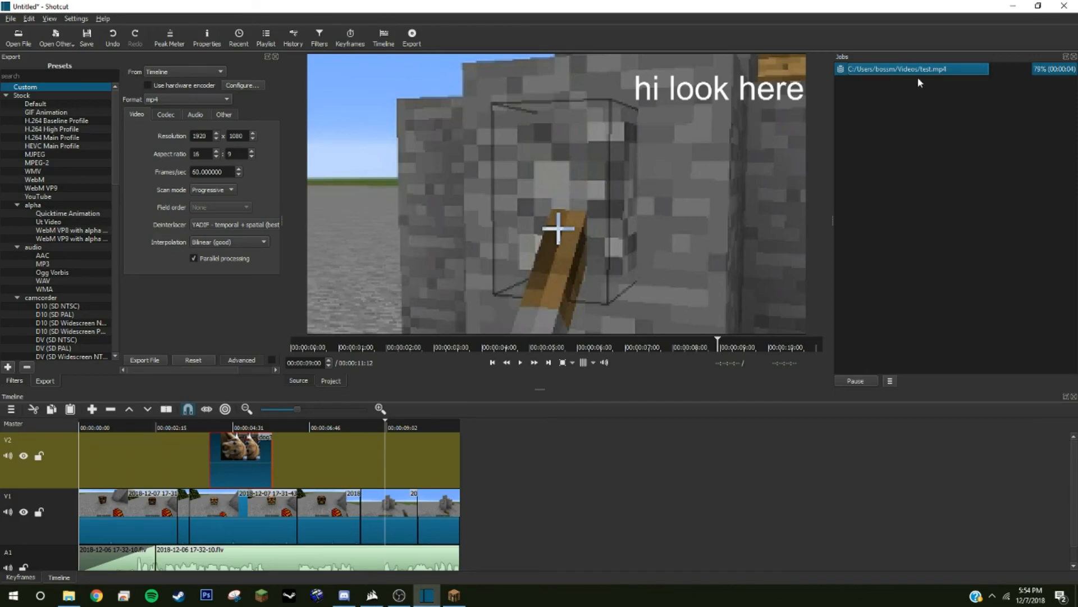
# Switch to File Explorer, open the exported test.mp4 from the Videos folder, and pause its playback.
pyautogui.click(1011, 5)
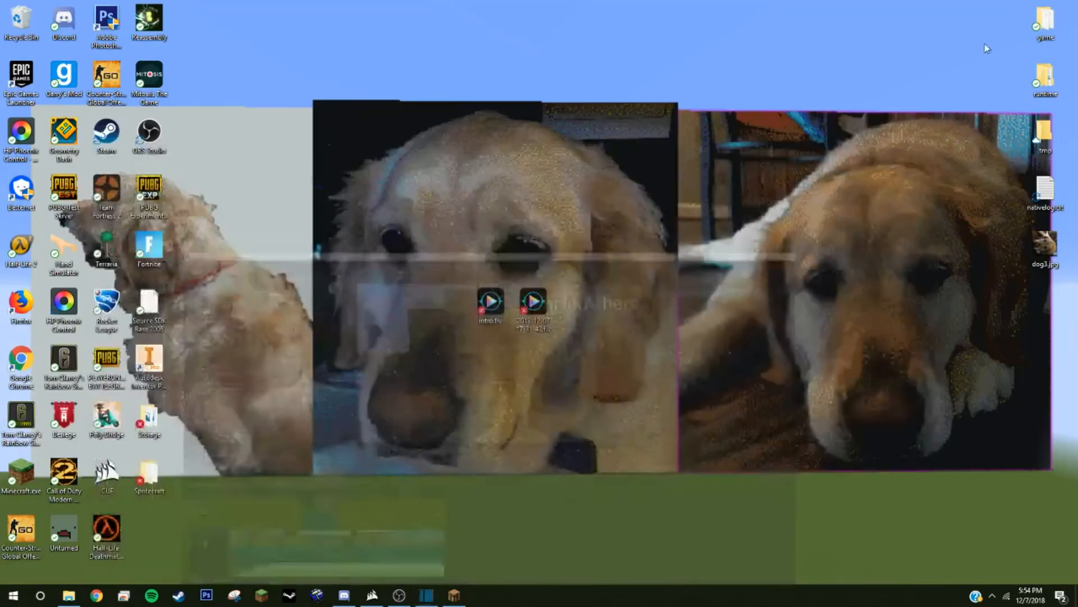
pyautogui.click(79, 600)
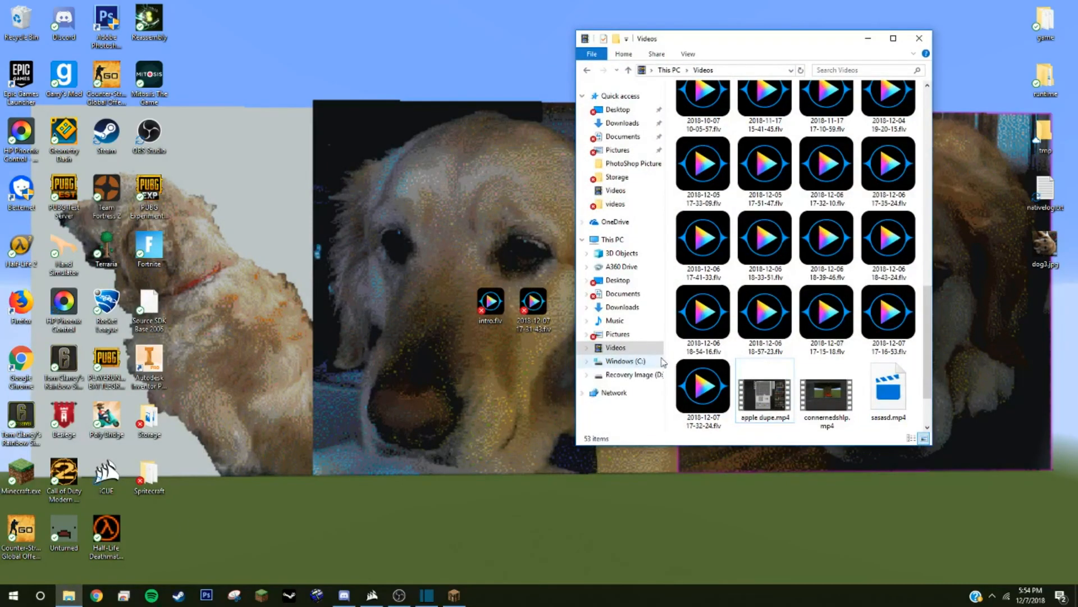
pyautogui.doubleClick(701, 407)
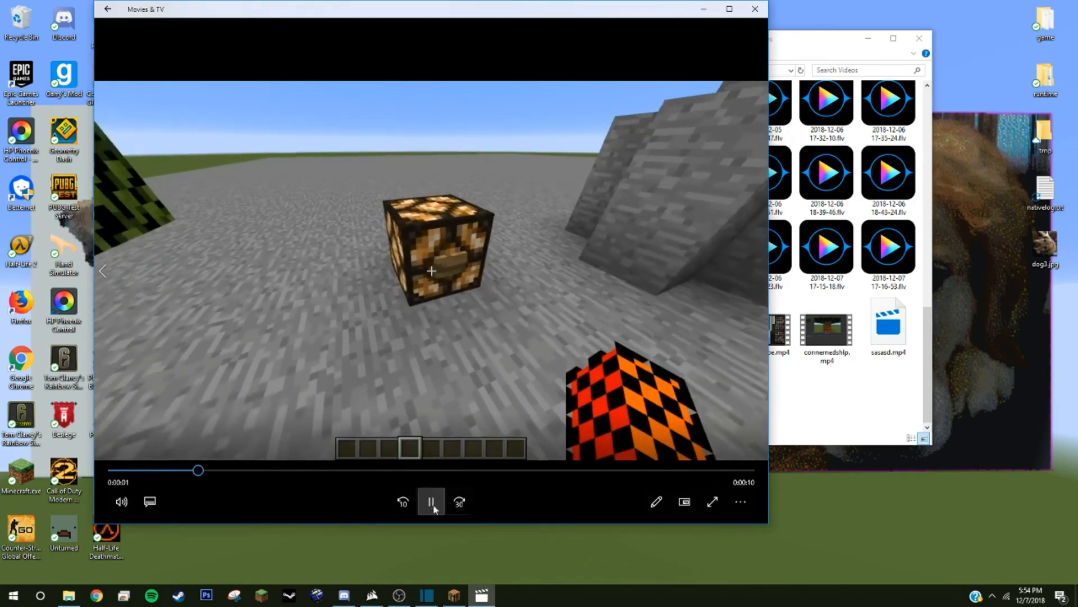
pyautogui.click(429, 509)
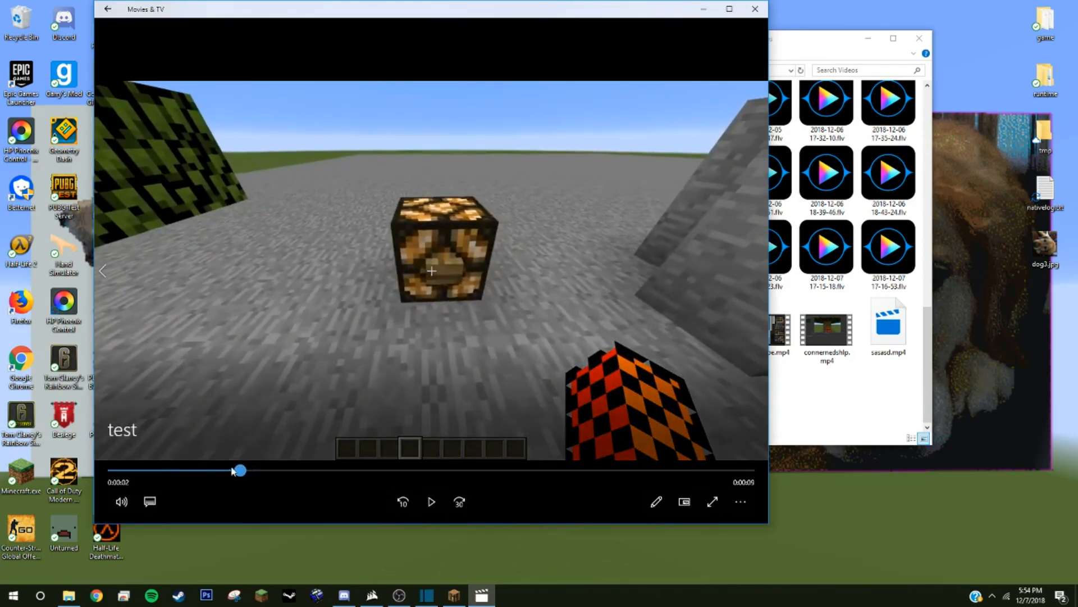
# Play test.mp4 from the beginning through to the end, and close the video player.
pyautogui.moveTo(246, 470); pyautogui.dragTo(110, 470)
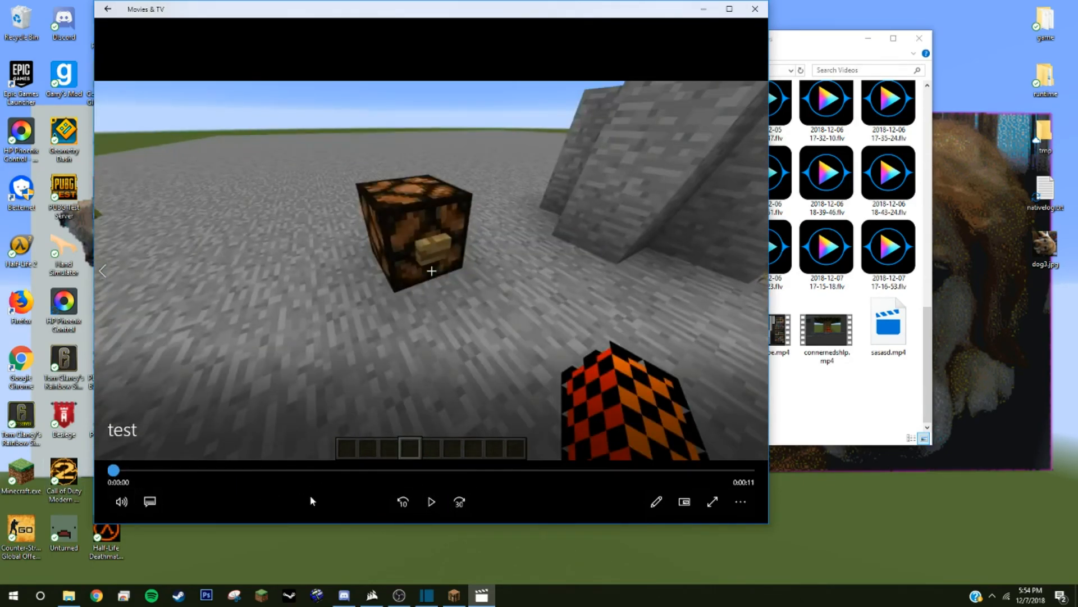
pyautogui.click(438, 506)
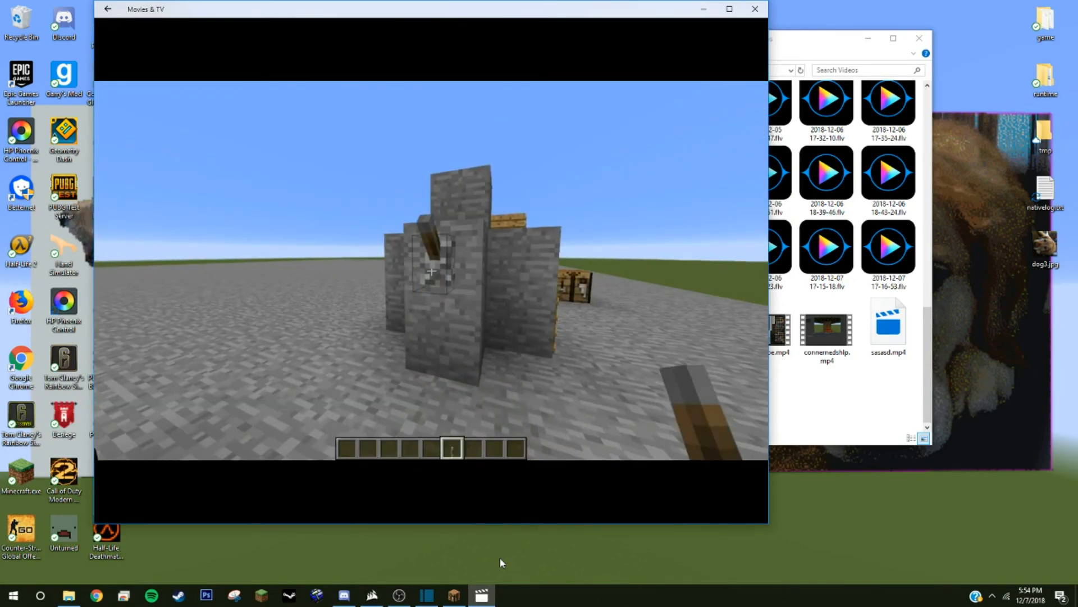
pyautogui.moveTo(463, 468)
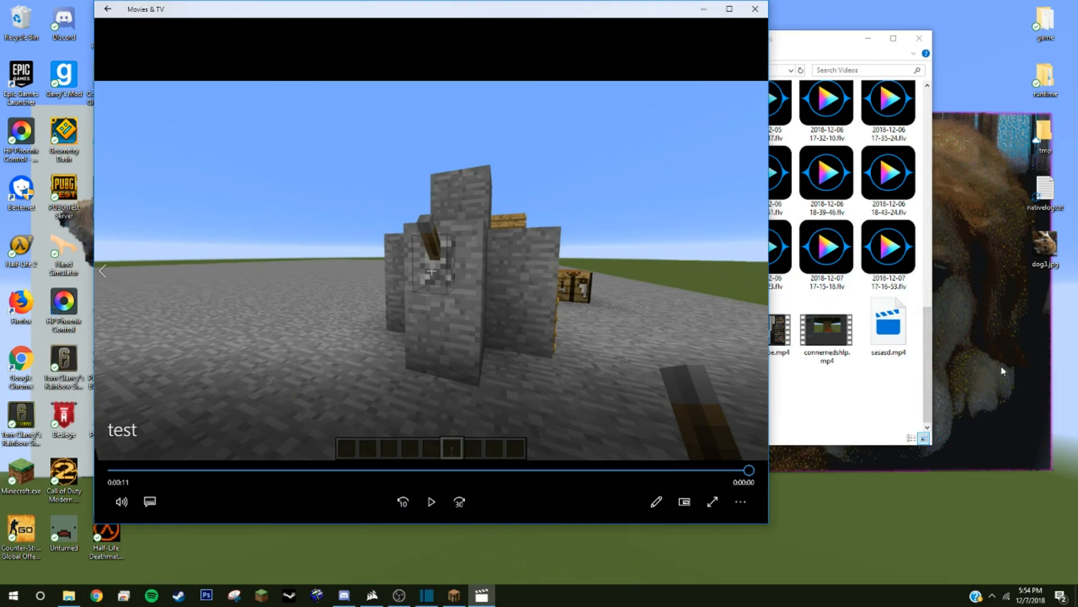
pyautogui.click(755, 9)
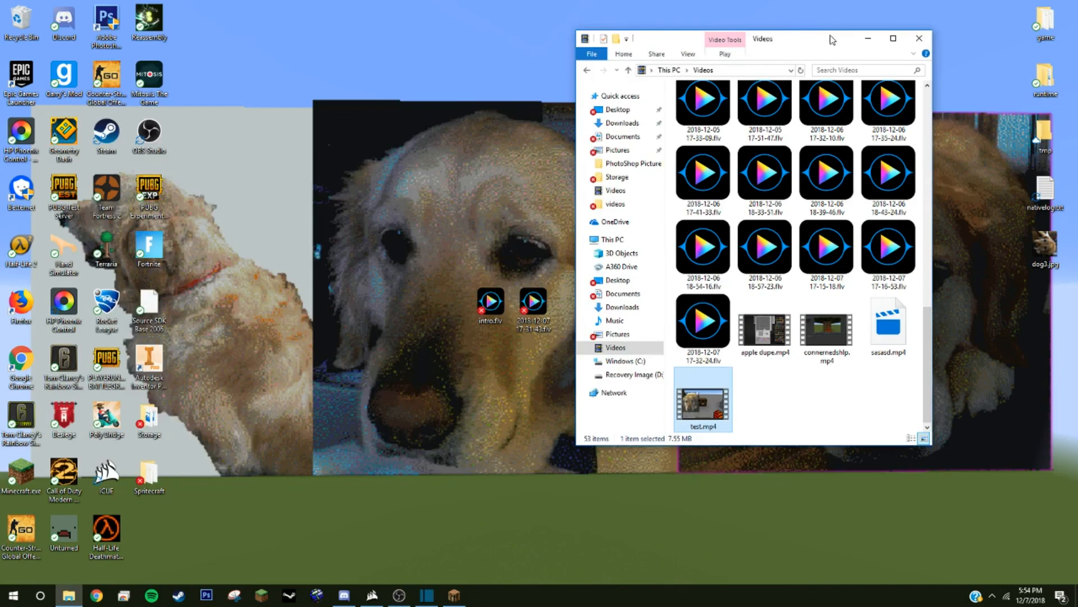
# Minimize the Videos folder window, and move intro.flv and the 2018-12-07 recording to the desktop area below dog3.jpg.
pyautogui.click(867, 38)
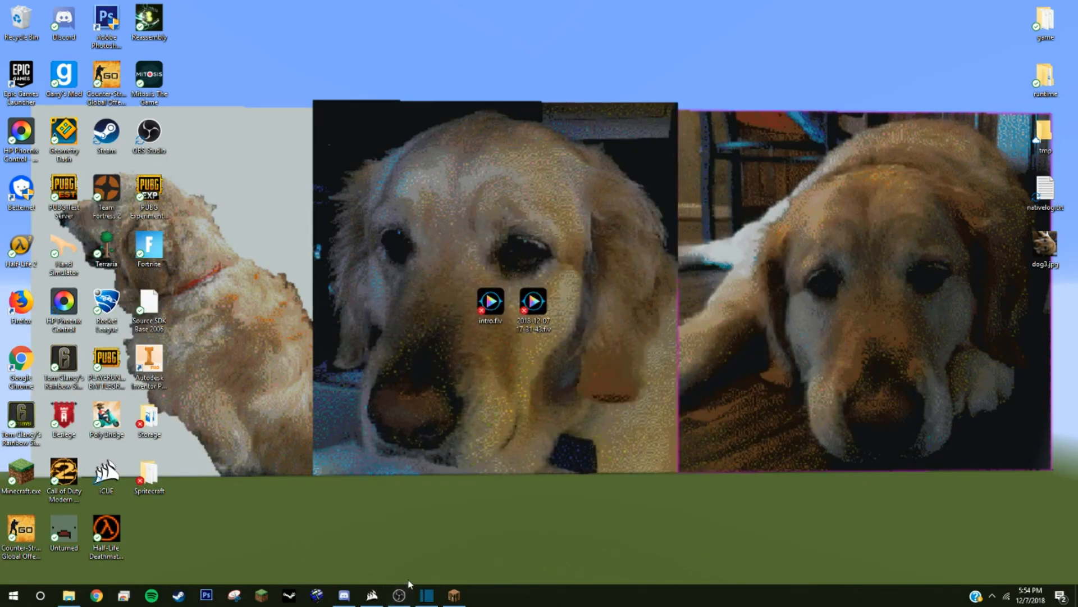
pyautogui.moveTo(559, 274); pyautogui.dragTo(1005, 308)
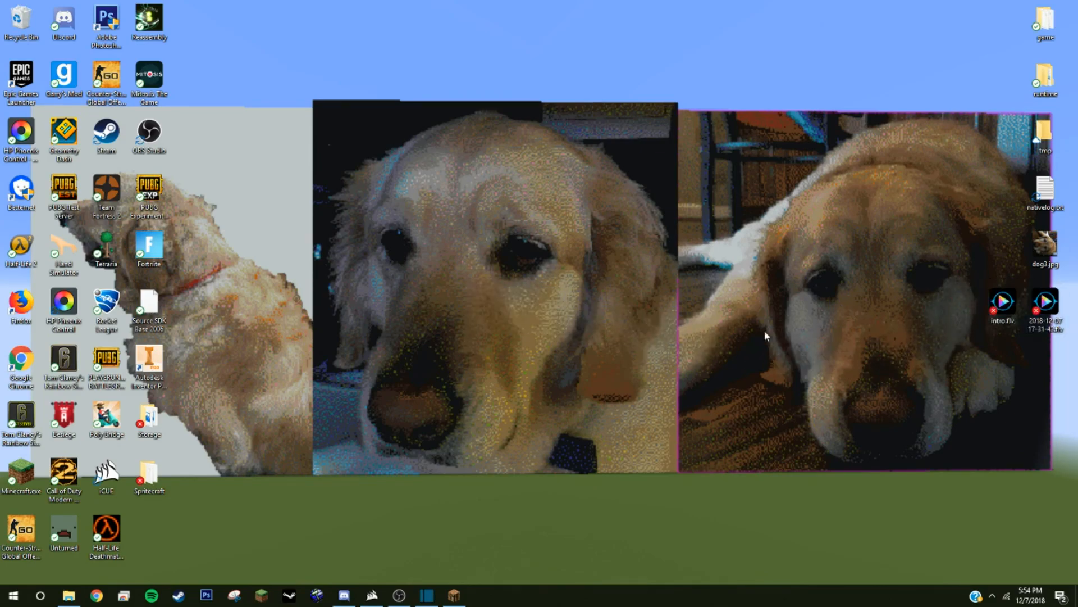